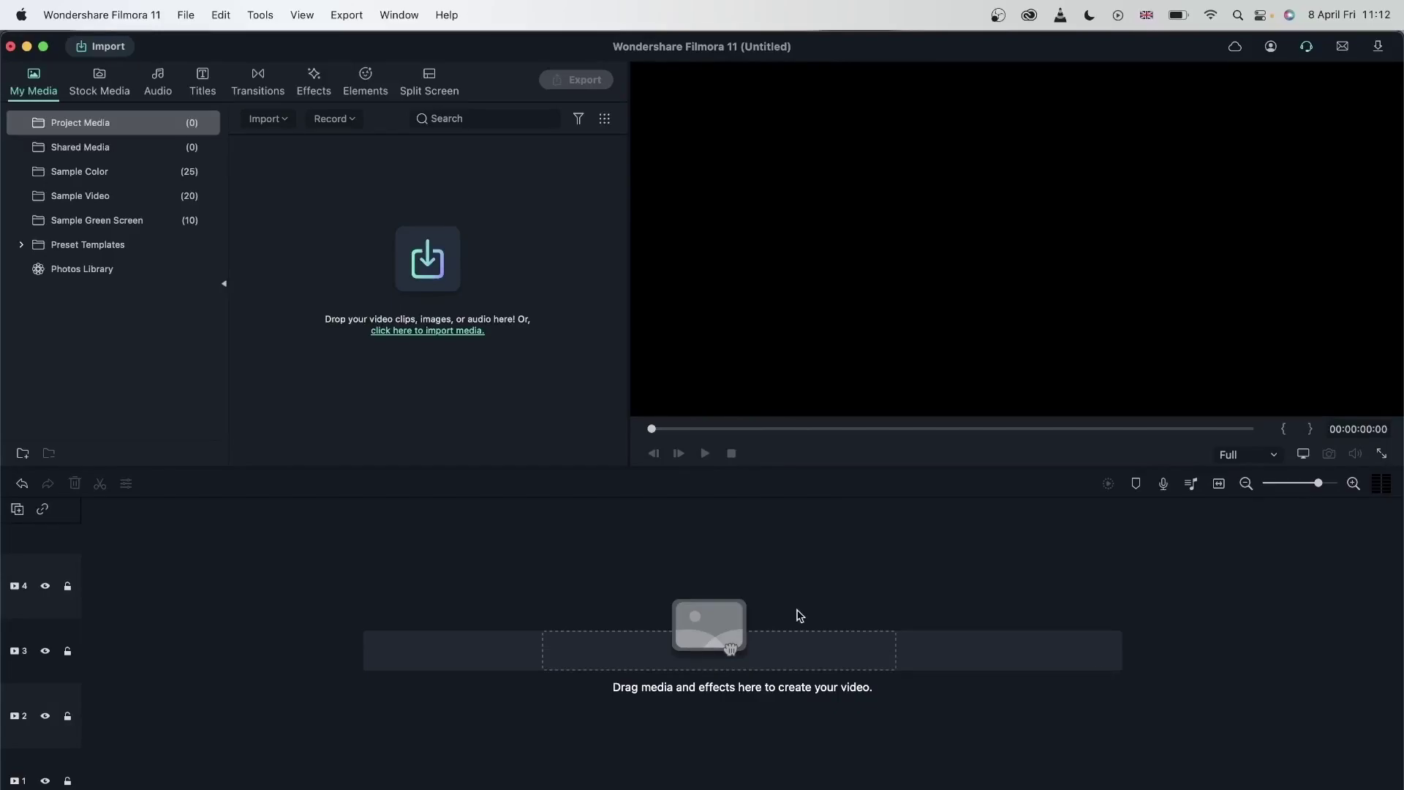
# Add the flowers-112210 meadow clip from Stock Media to the timeline, dismissing the mismatch prompt.
pyautogui.click(106, 79)
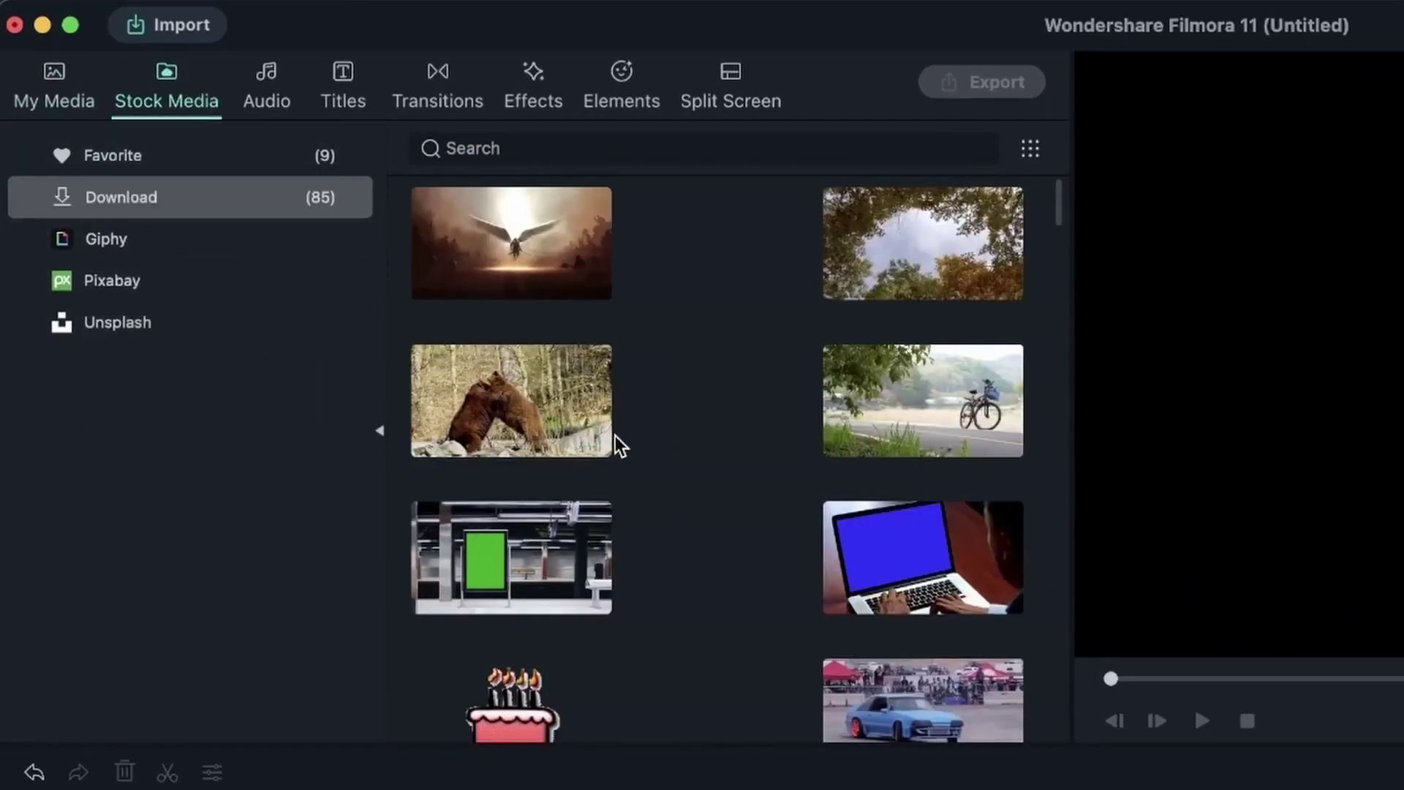
pyautogui.scroll(-2, 617, 437)
pyautogui.scroll(-15, 617, 436)
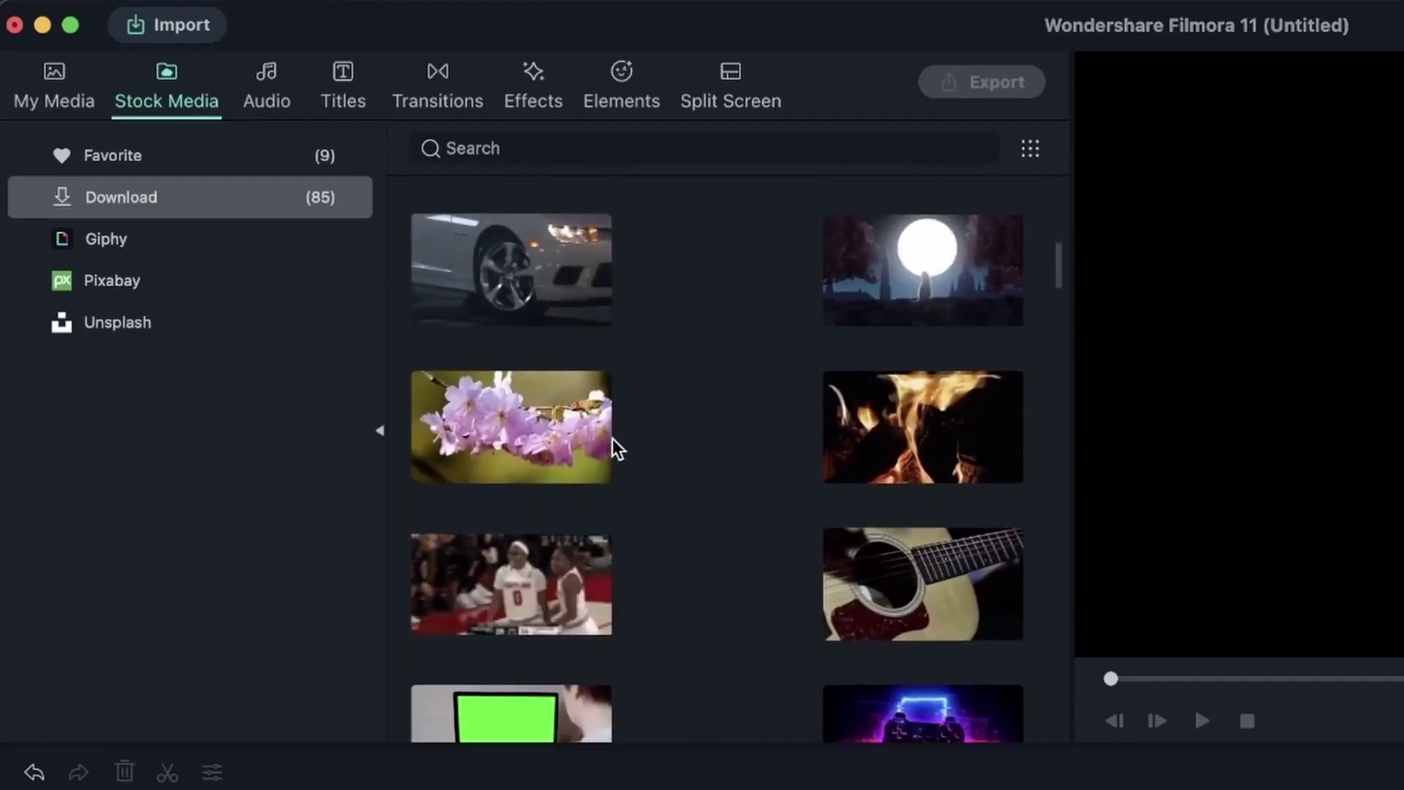
pyautogui.scroll(-5, 612, 437)
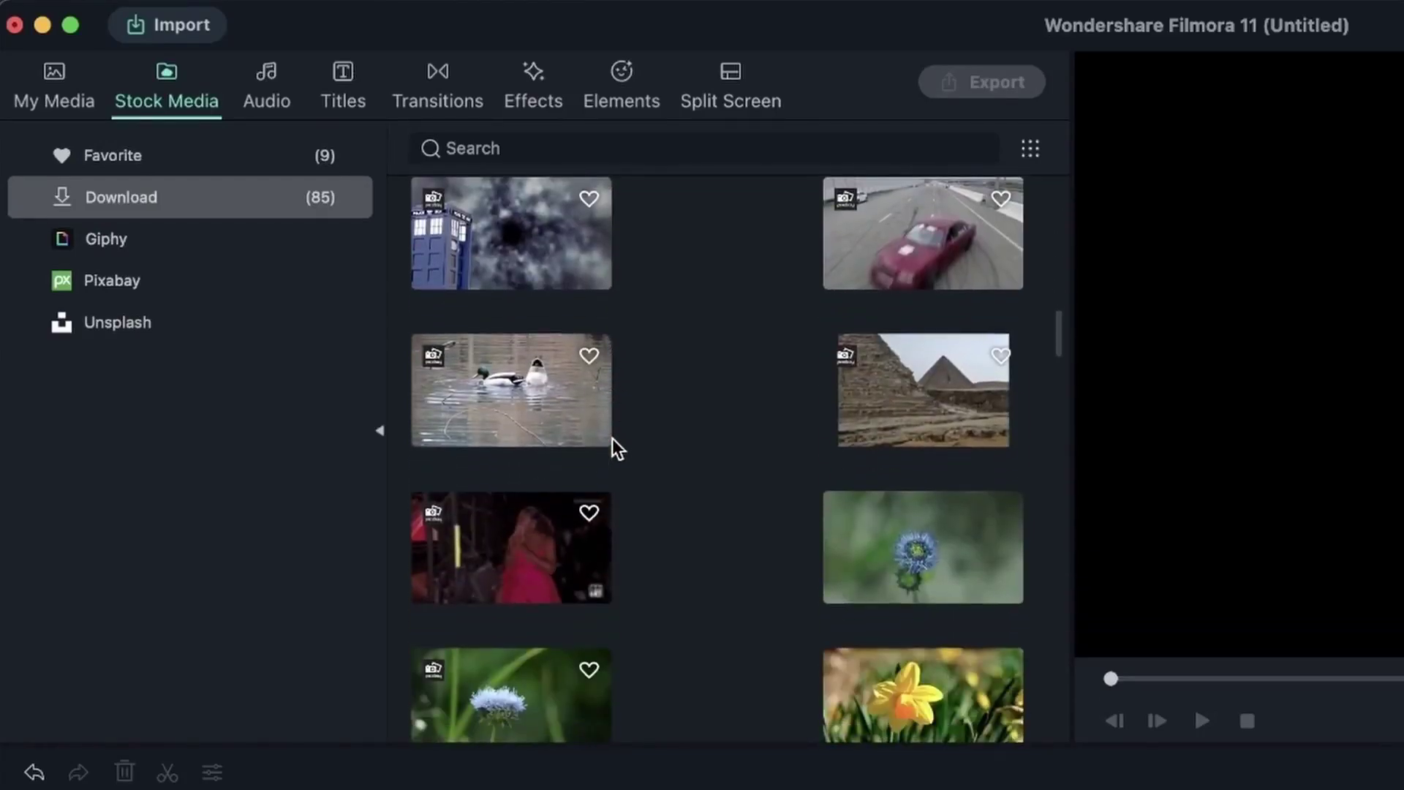
pyautogui.scroll(-4, 607, 437)
pyautogui.scroll(-4, 607, 437)
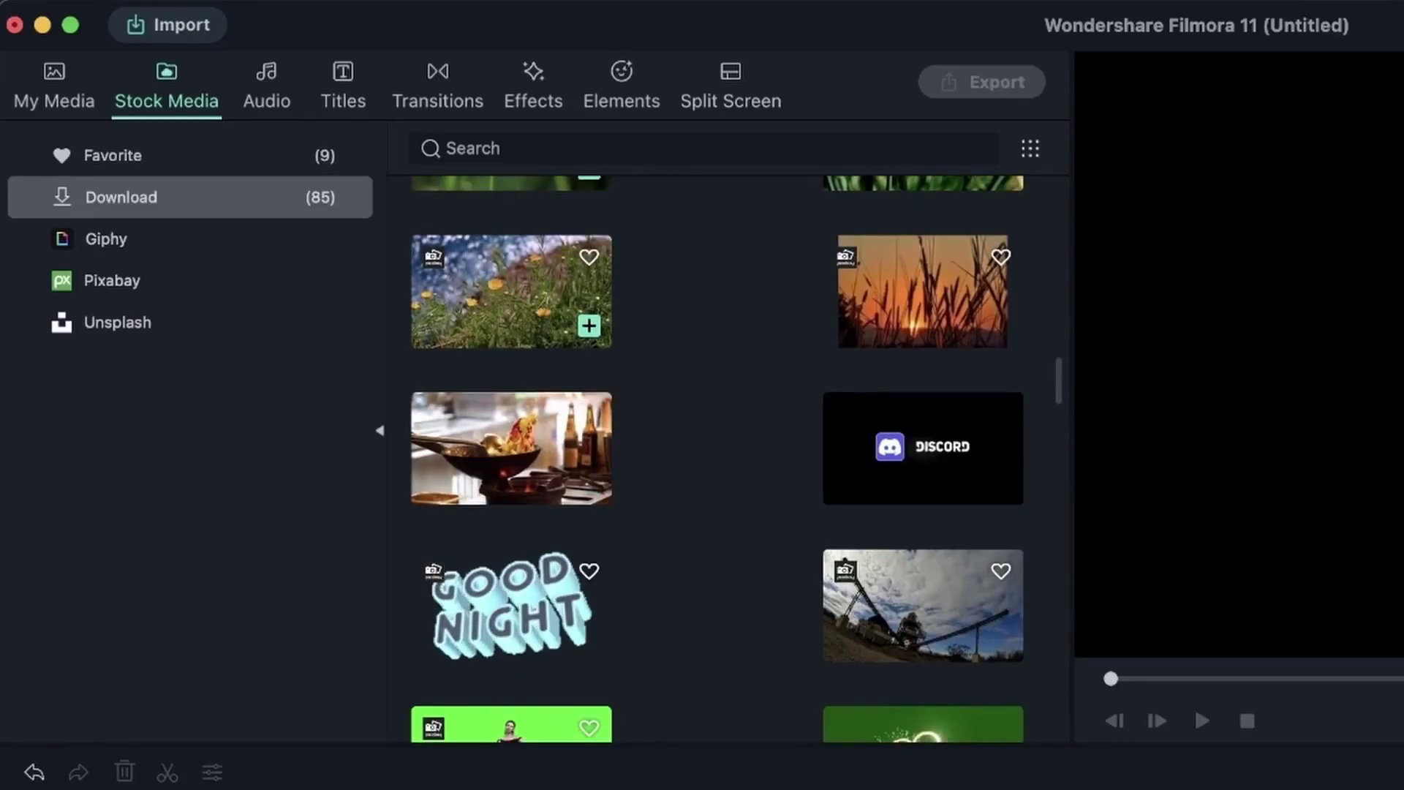
pyautogui.click(589, 326)
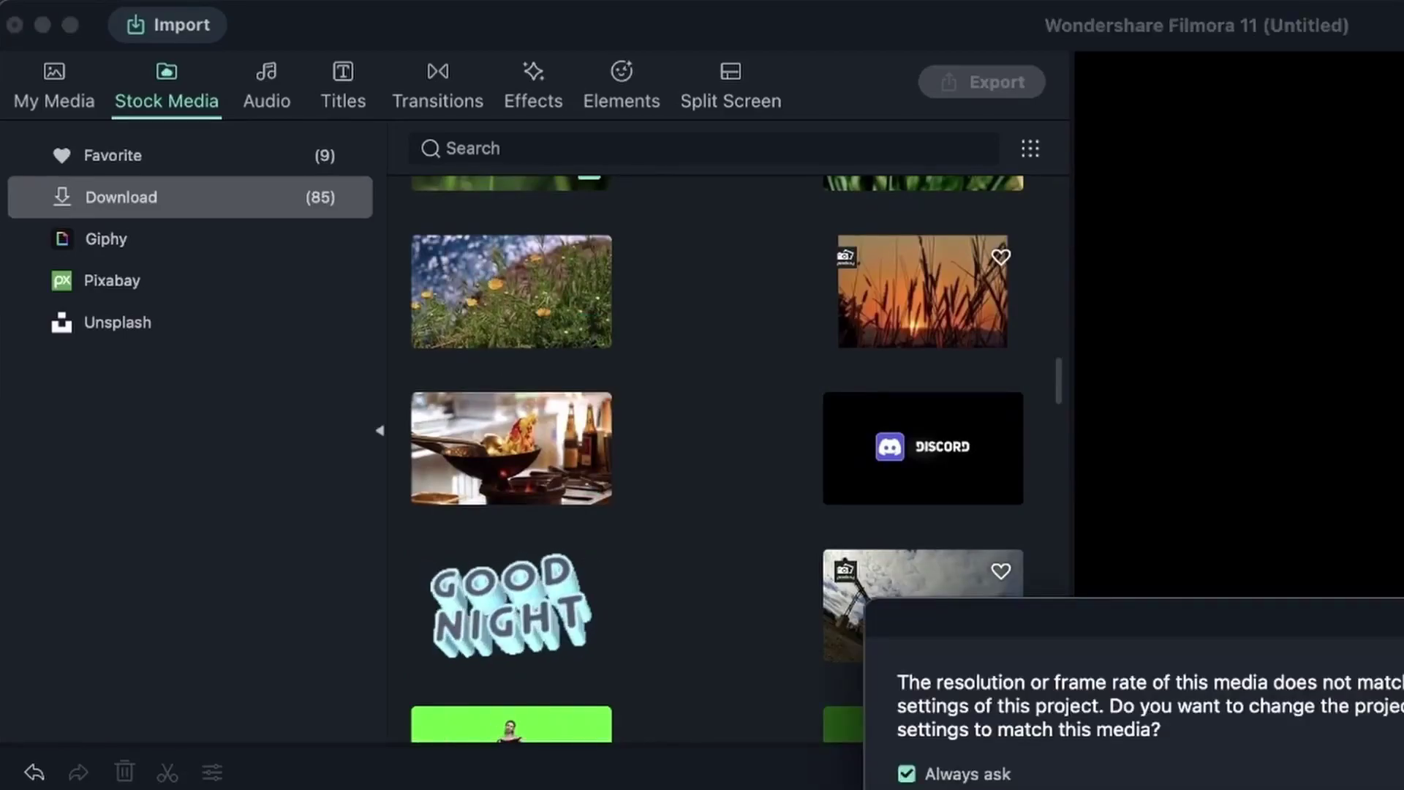
pyautogui.press('Return')
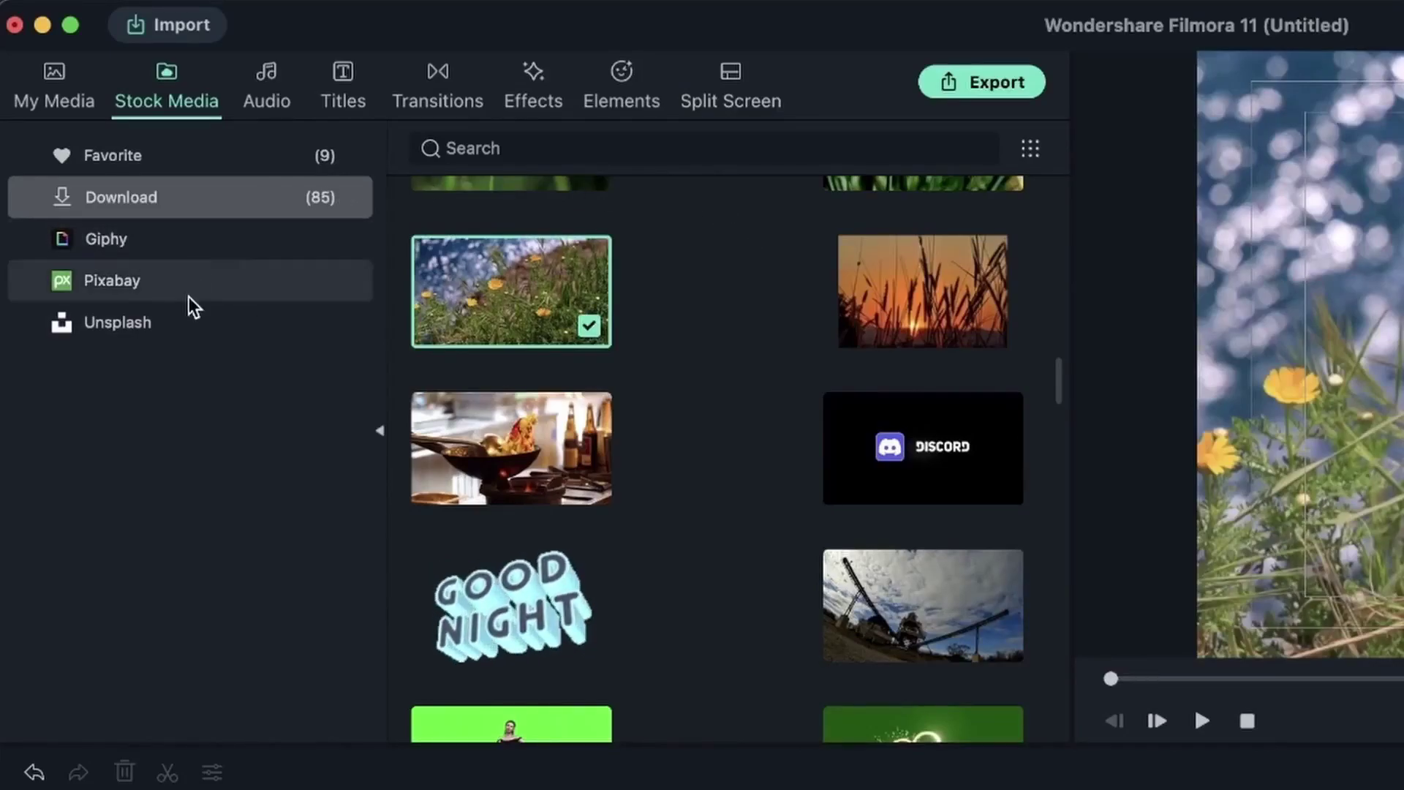
# Browse Pixabay stock photos in the library.
pyautogui.click(188, 297)
pyautogui.click(578, 198)
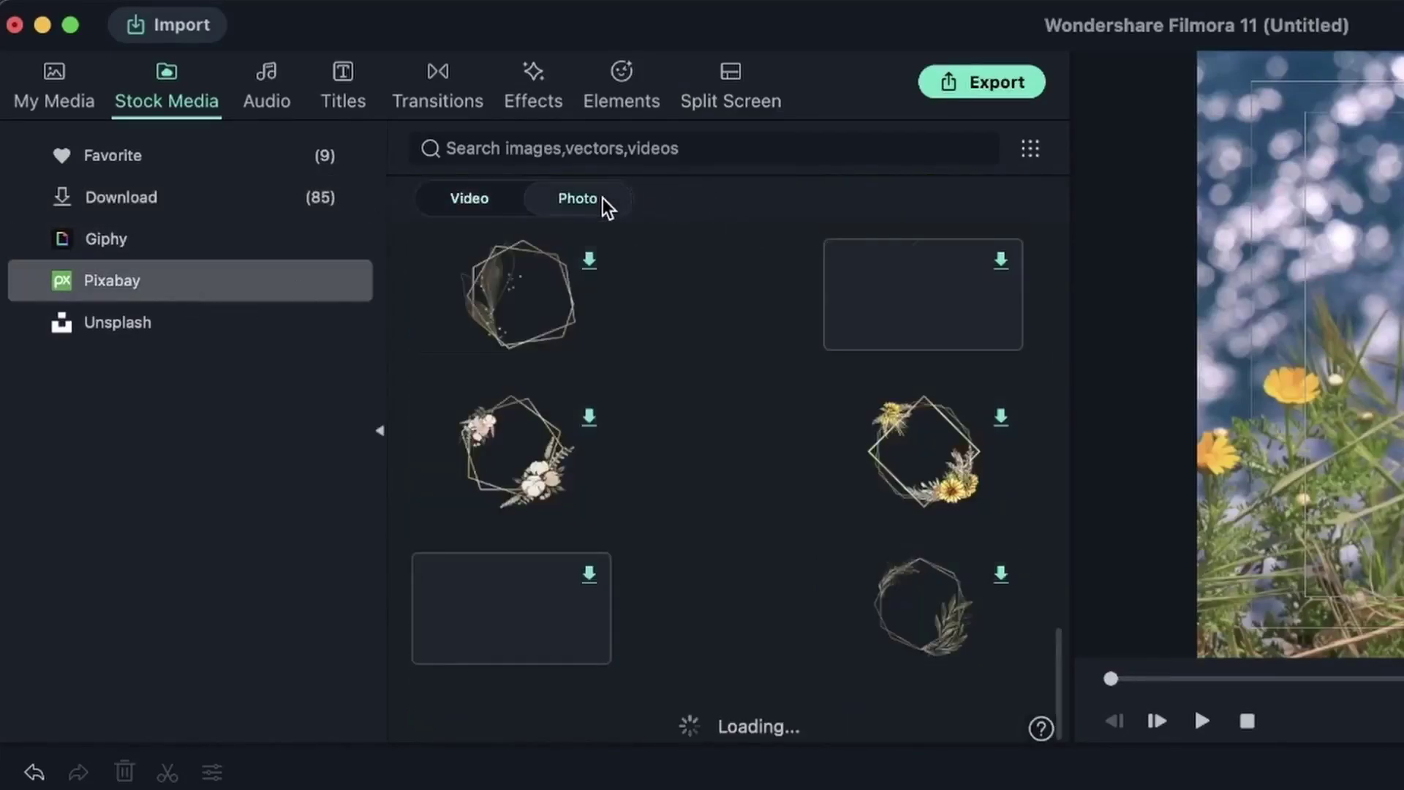
pyautogui.scroll(-5, 654, 274)
pyautogui.scroll(-10, 653, 284)
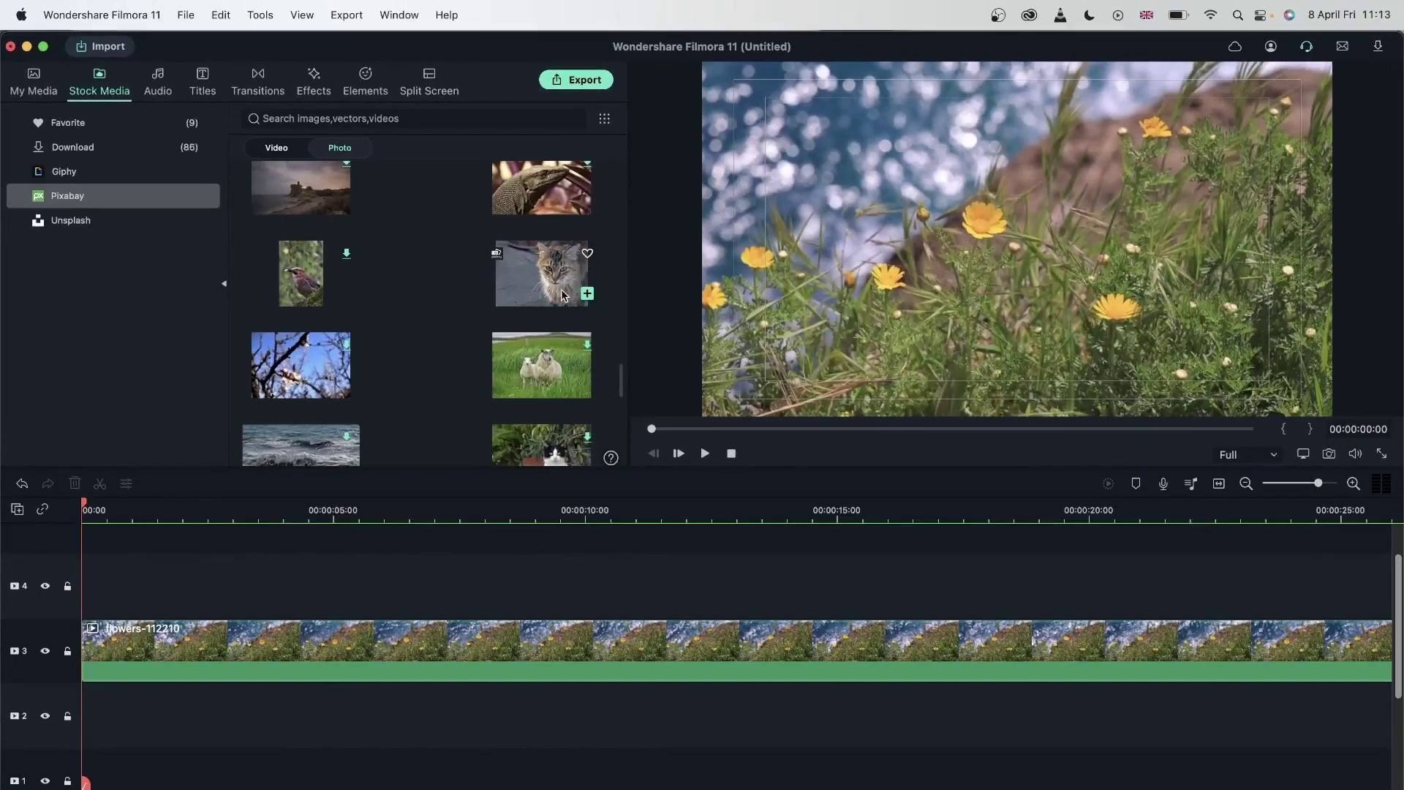
# Place the cat photo on track 4 at 0:00 and trim the flowers clip to 10 seconds.
pyautogui.moveTo(552, 276); pyautogui.dragTo(337, 592)
pyautogui.moveTo(480, 589); pyautogui.dragTo(226, 601)
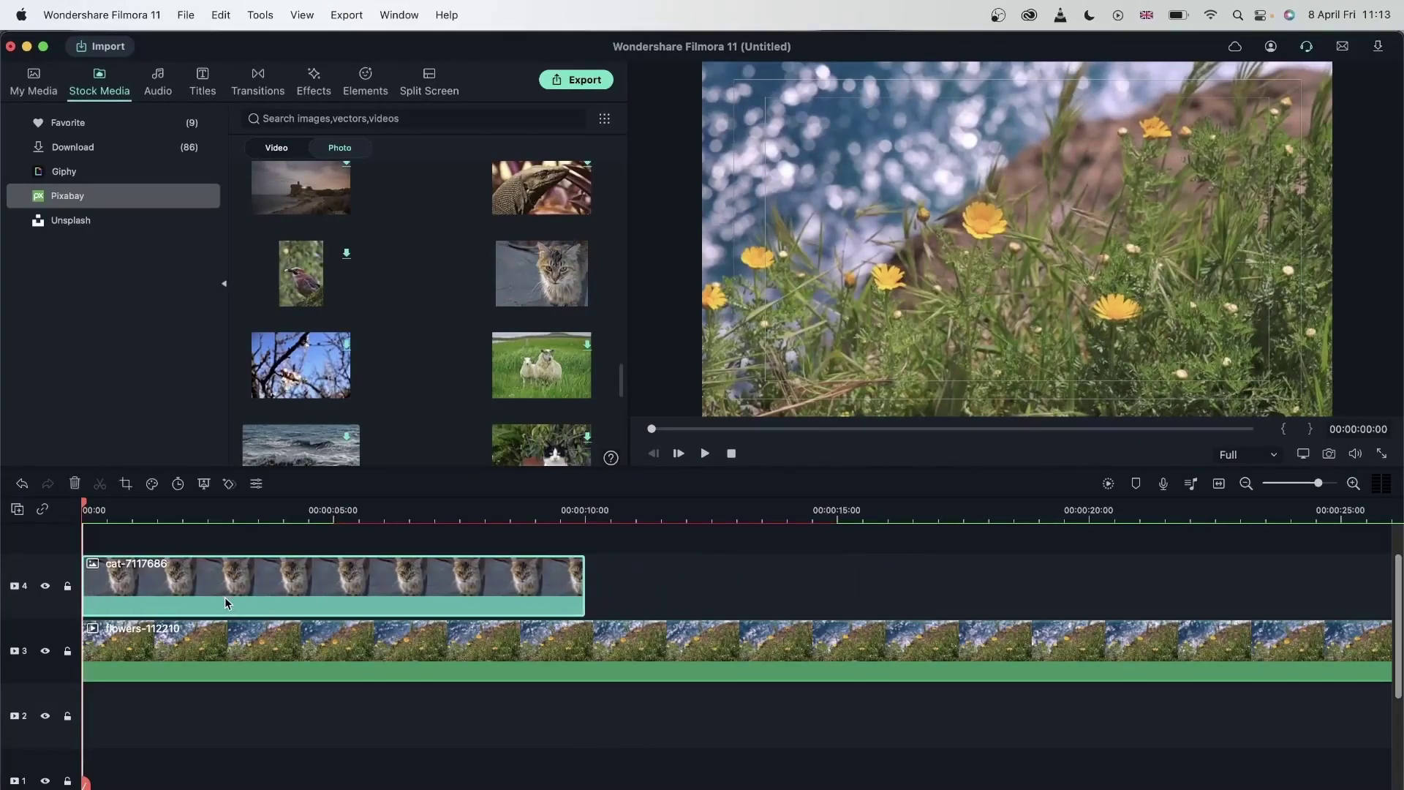
pyautogui.click(583, 515)
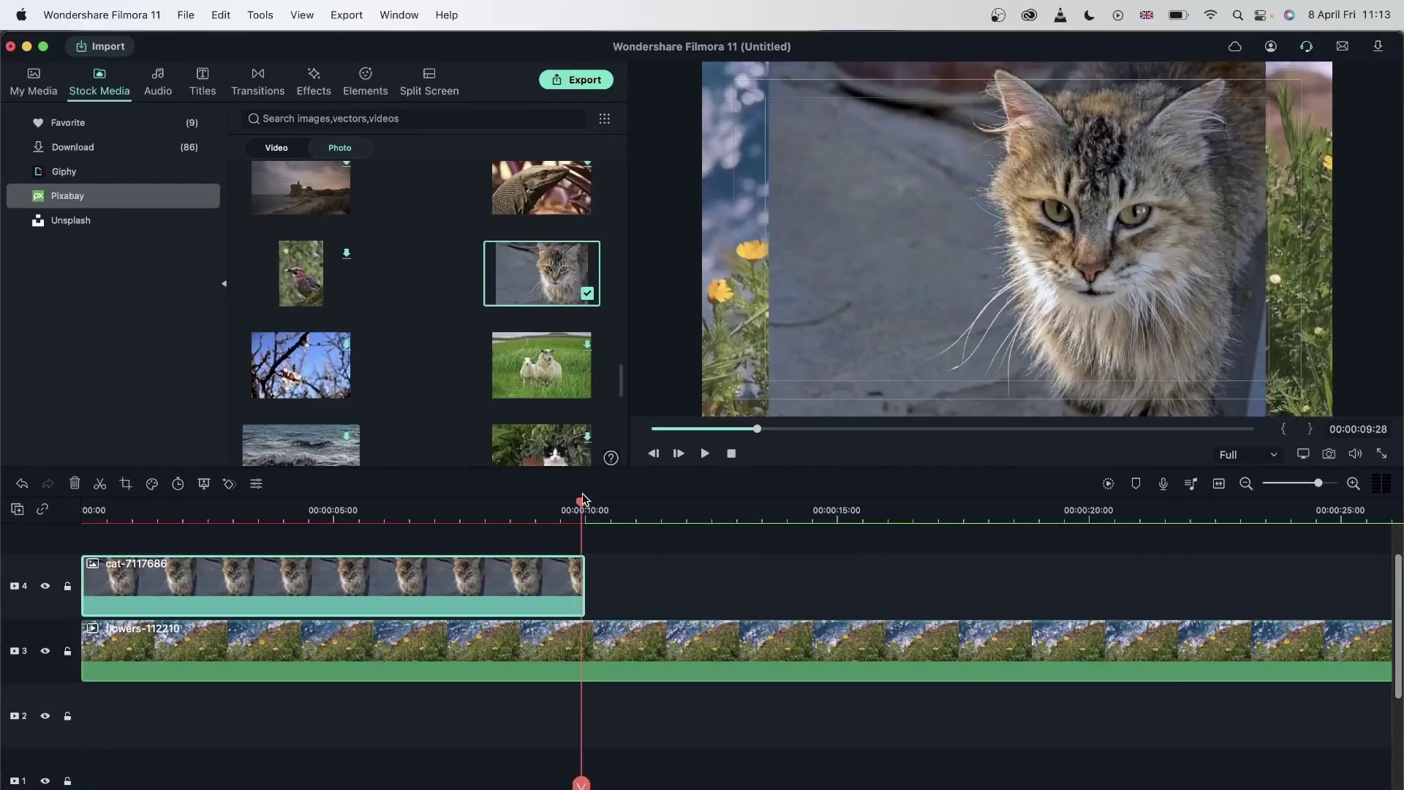
pyautogui.click(580, 502)
pyautogui.moveTo(581, 502); pyautogui.dragTo(585, 502)
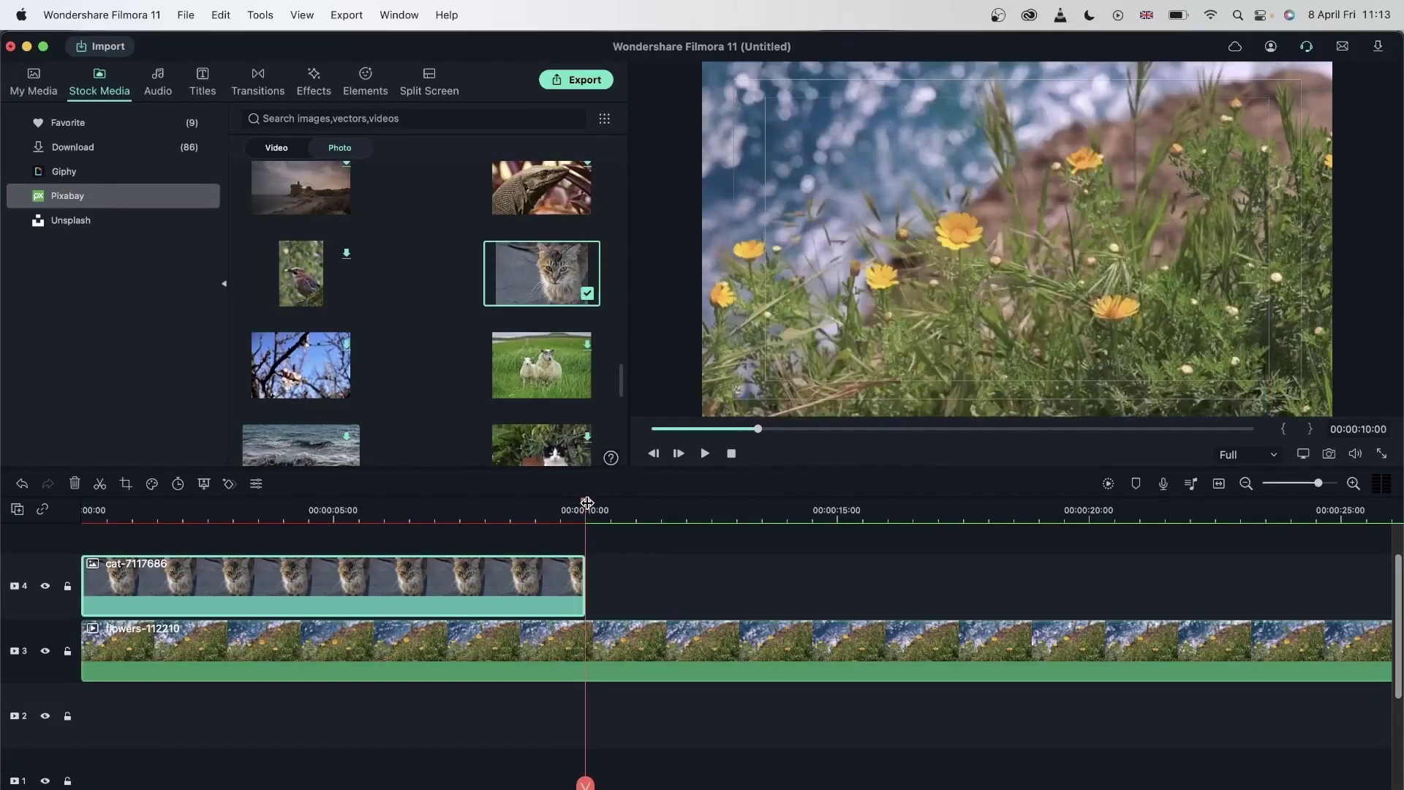
pyautogui.click(585, 649)
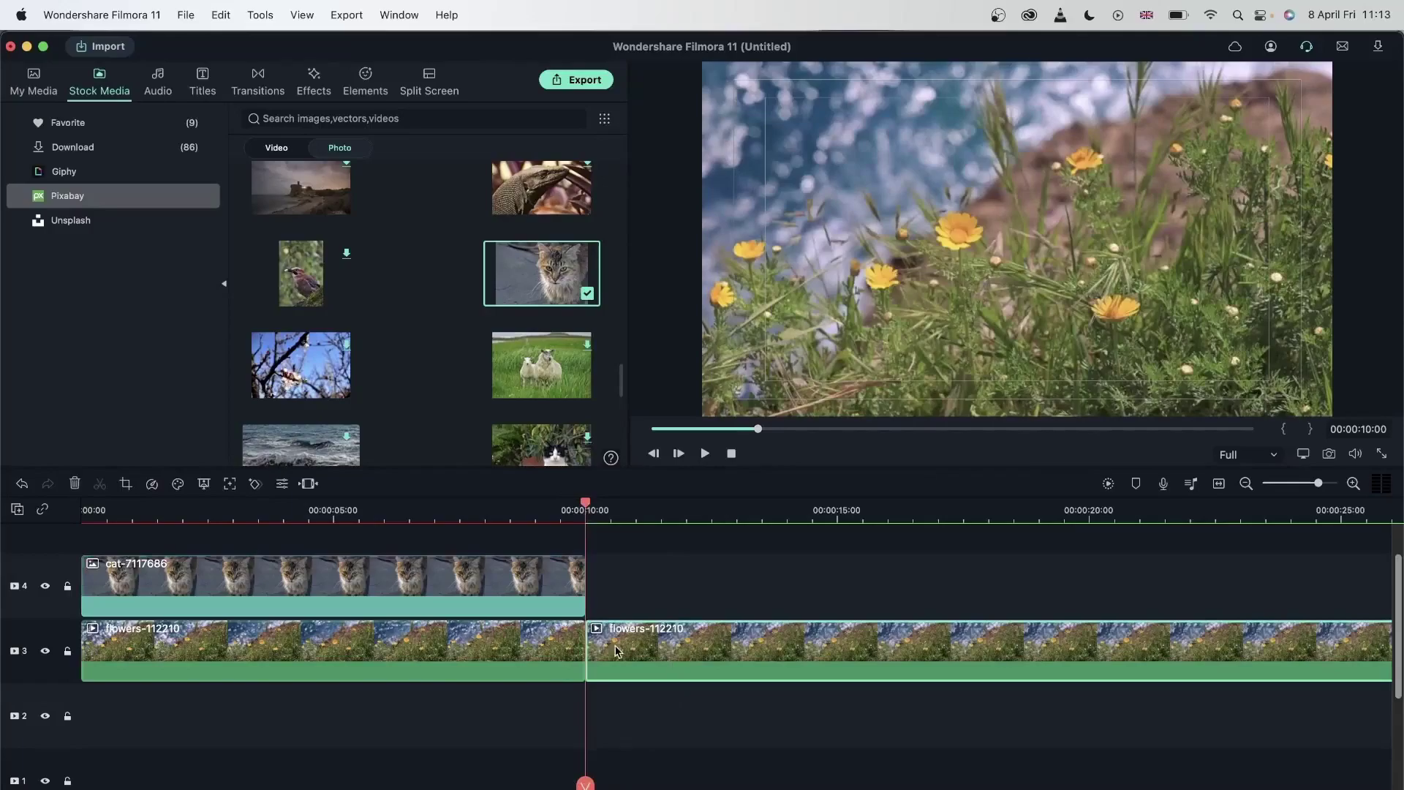
pyautogui.click(75, 484)
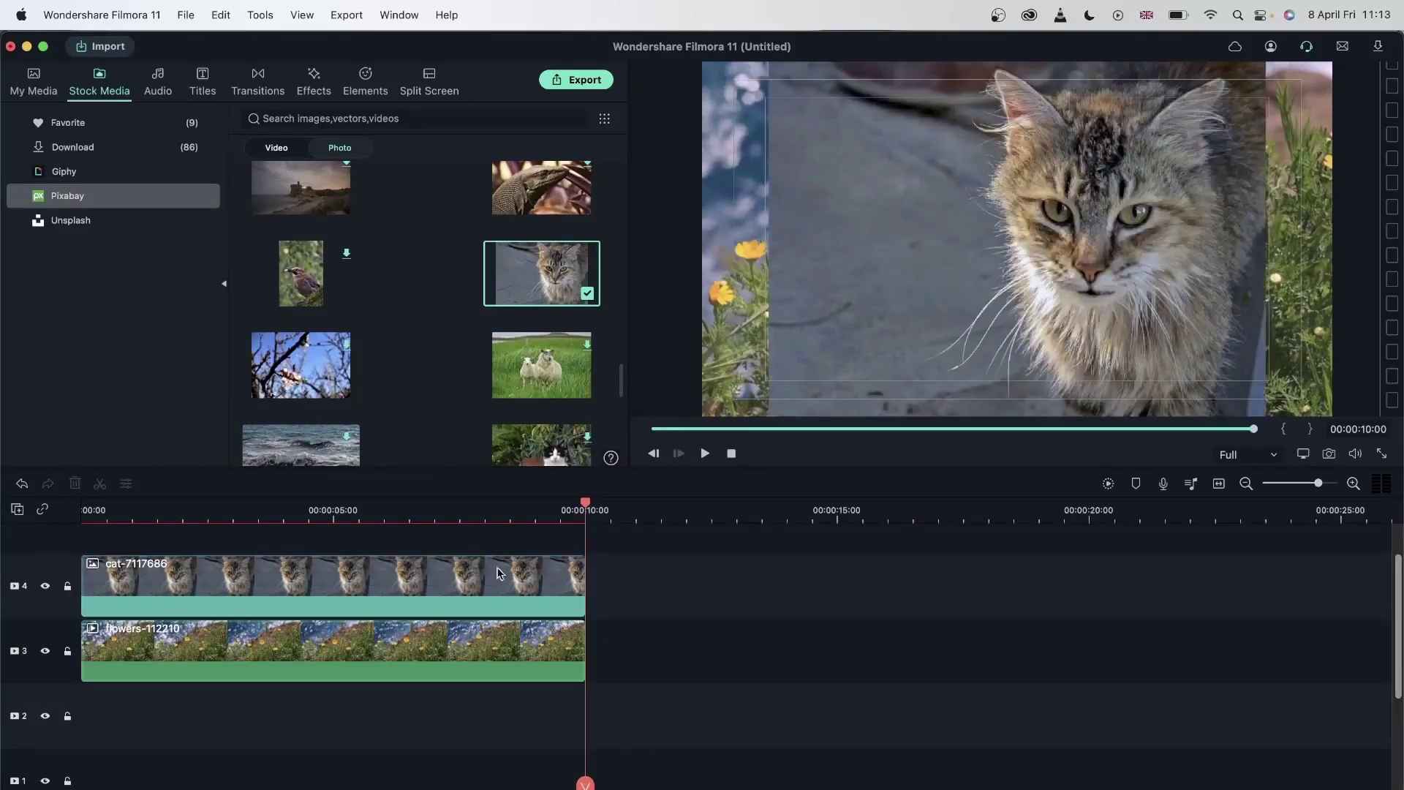
# Turn off the Safe Zones guides in the preview display options.
pyautogui.click(357, 512)
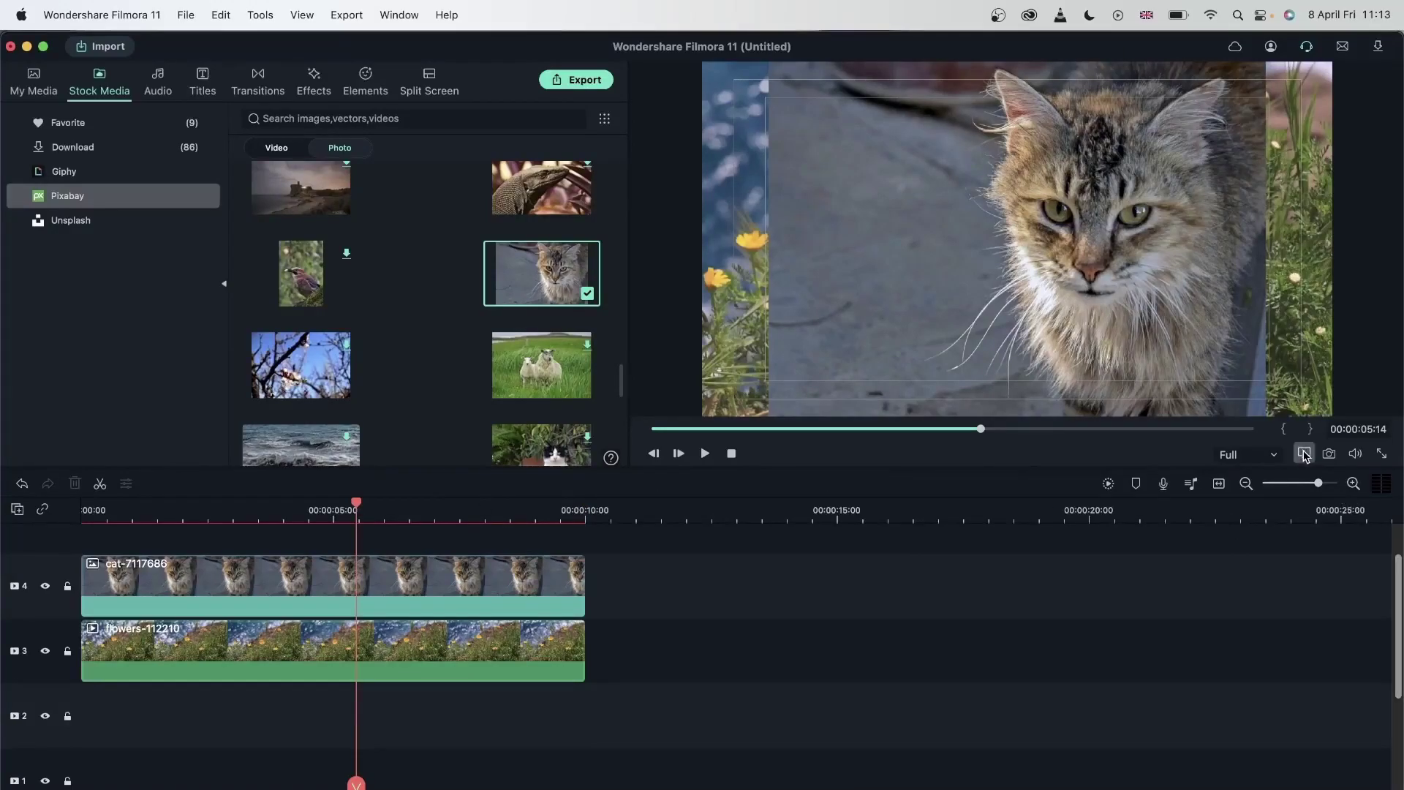
pyautogui.click(1303, 453)
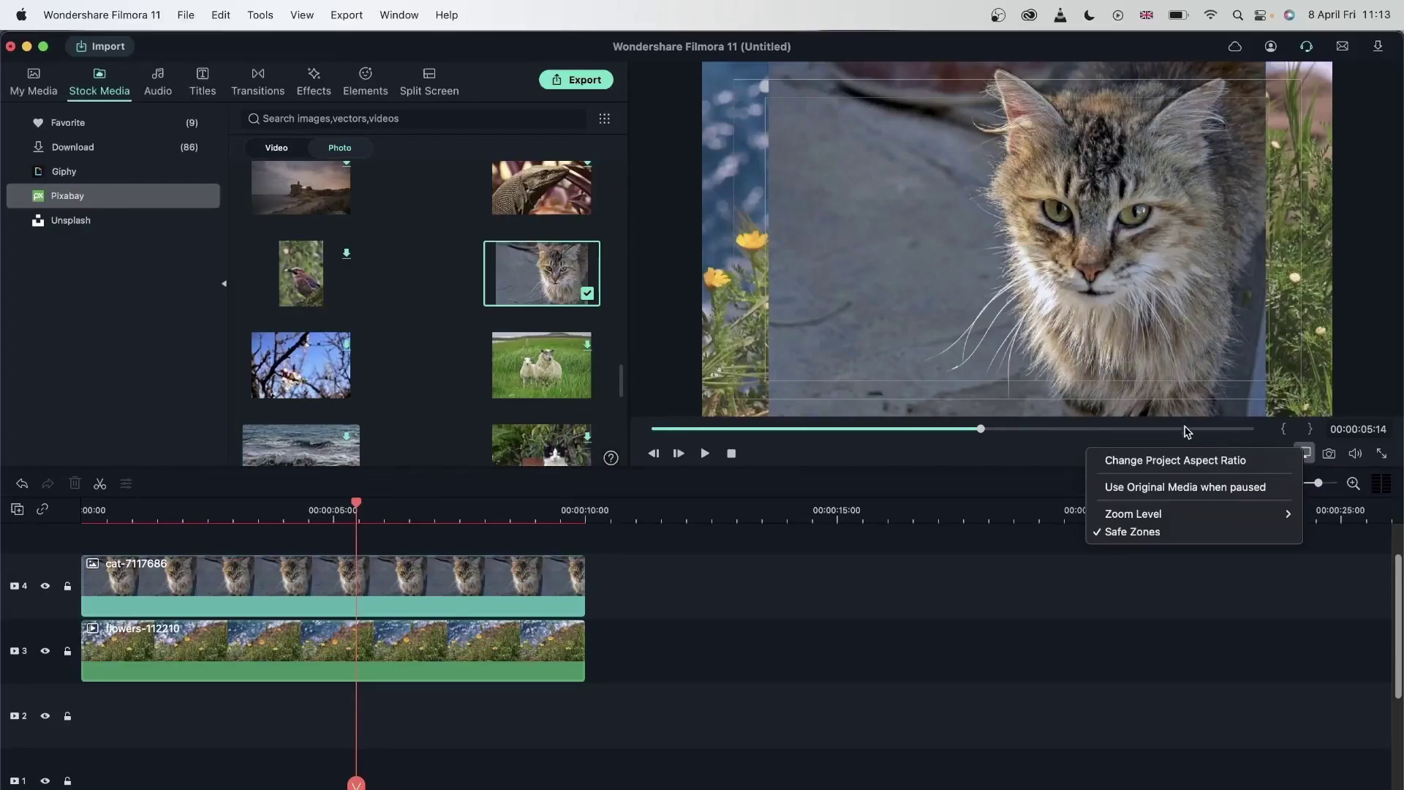
pyautogui.click(1155, 534)
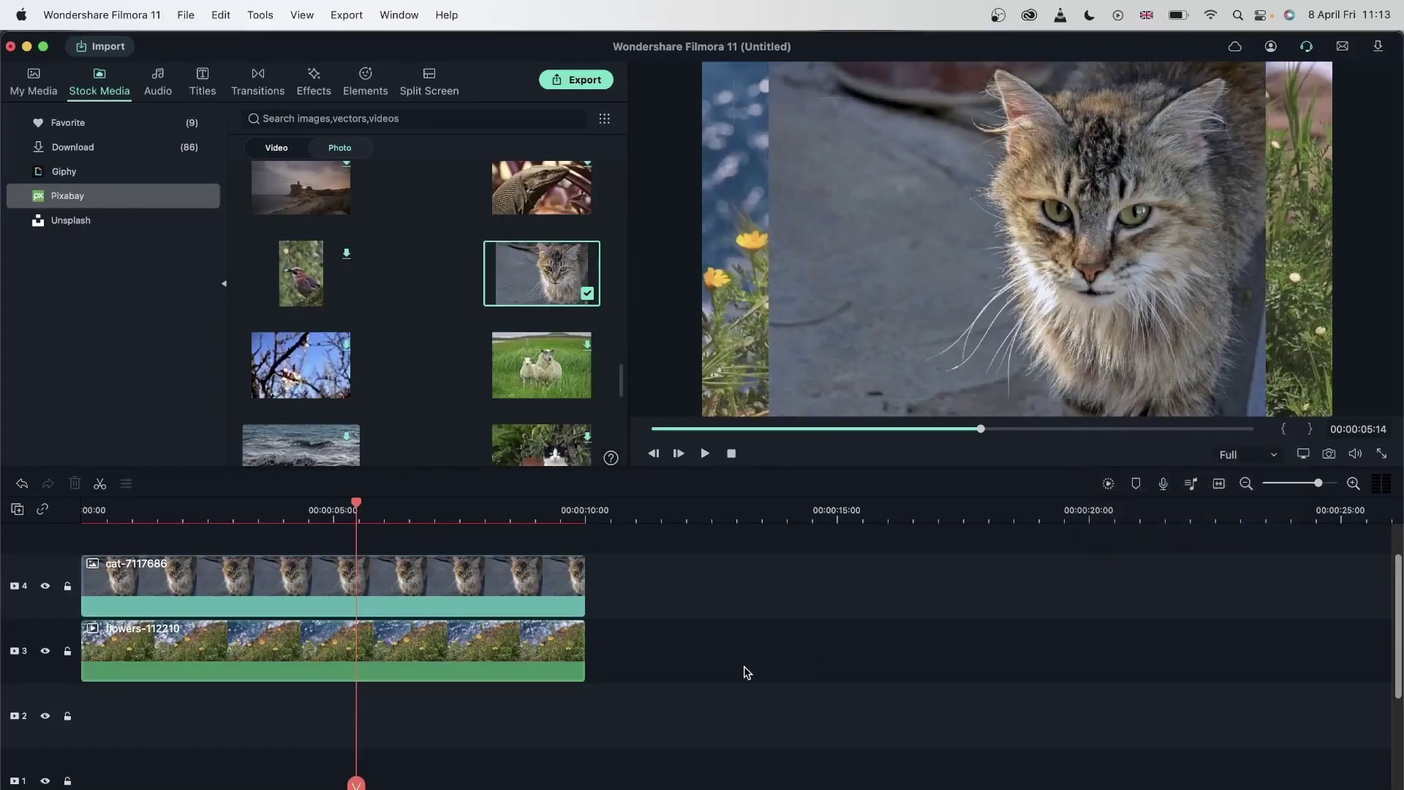
pyautogui.scroll(2, 394, 669)
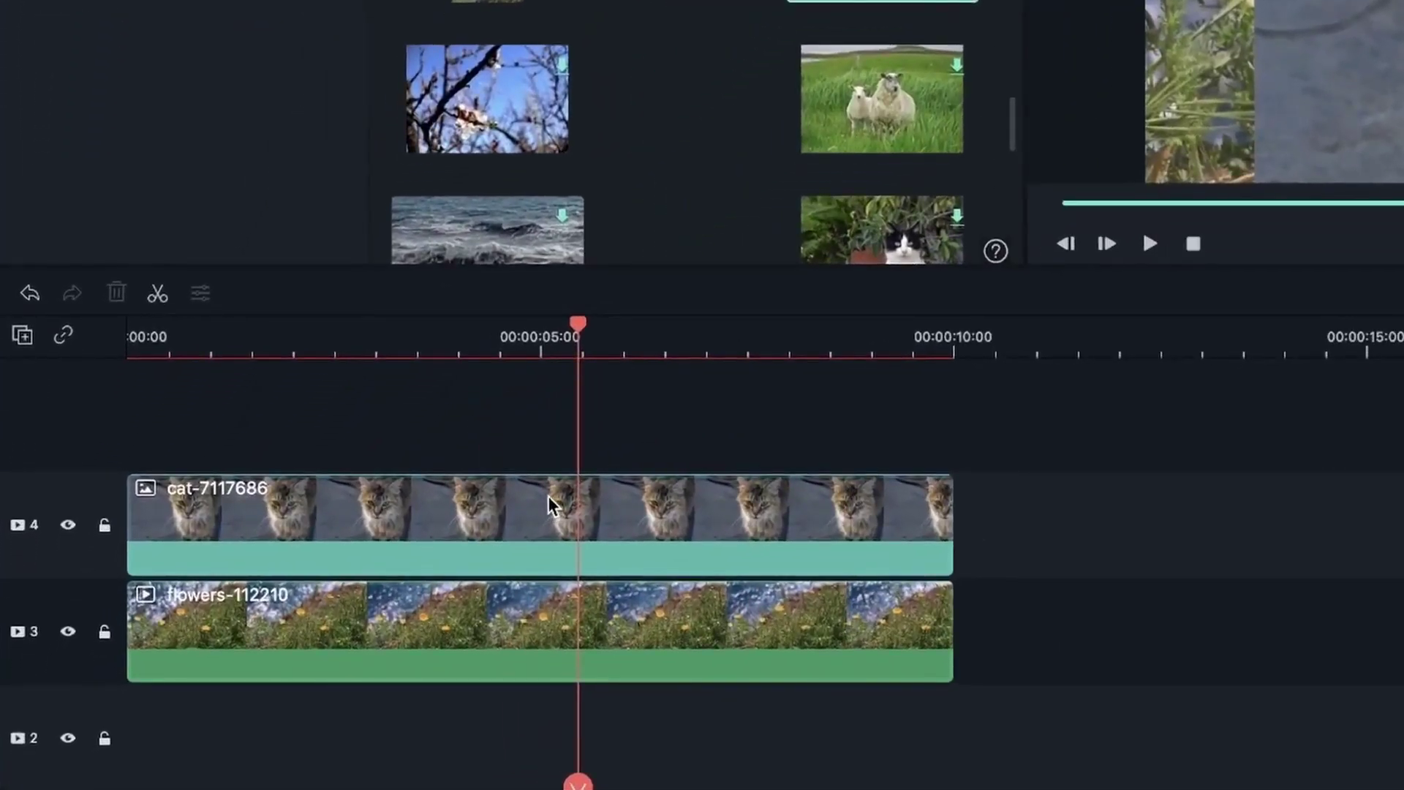
# Open the cat clip's Video settings and collapse Transform and Chroma Key to show Compositing.
pyautogui.doubleClick(548, 496)
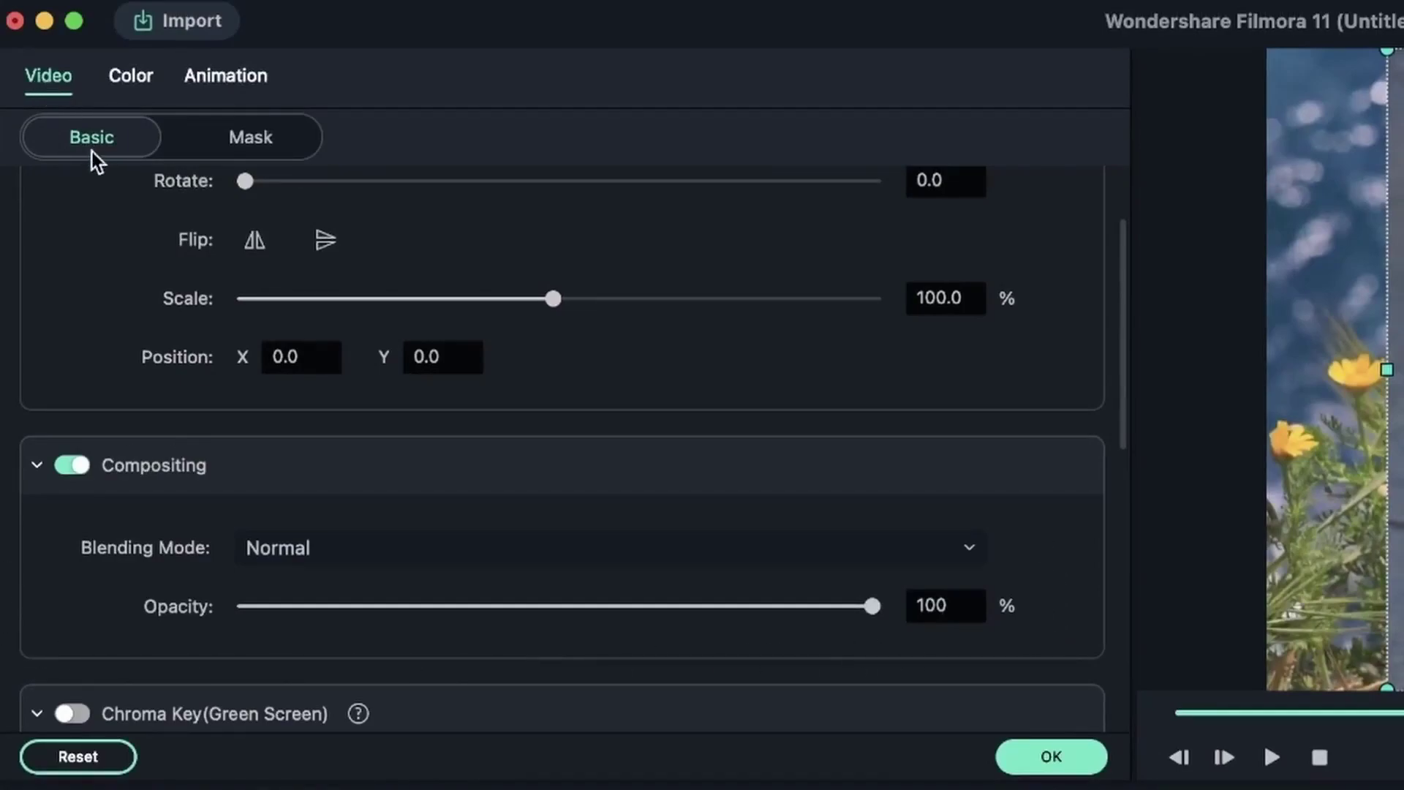
pyautogui.scroll(3, 173, 432)
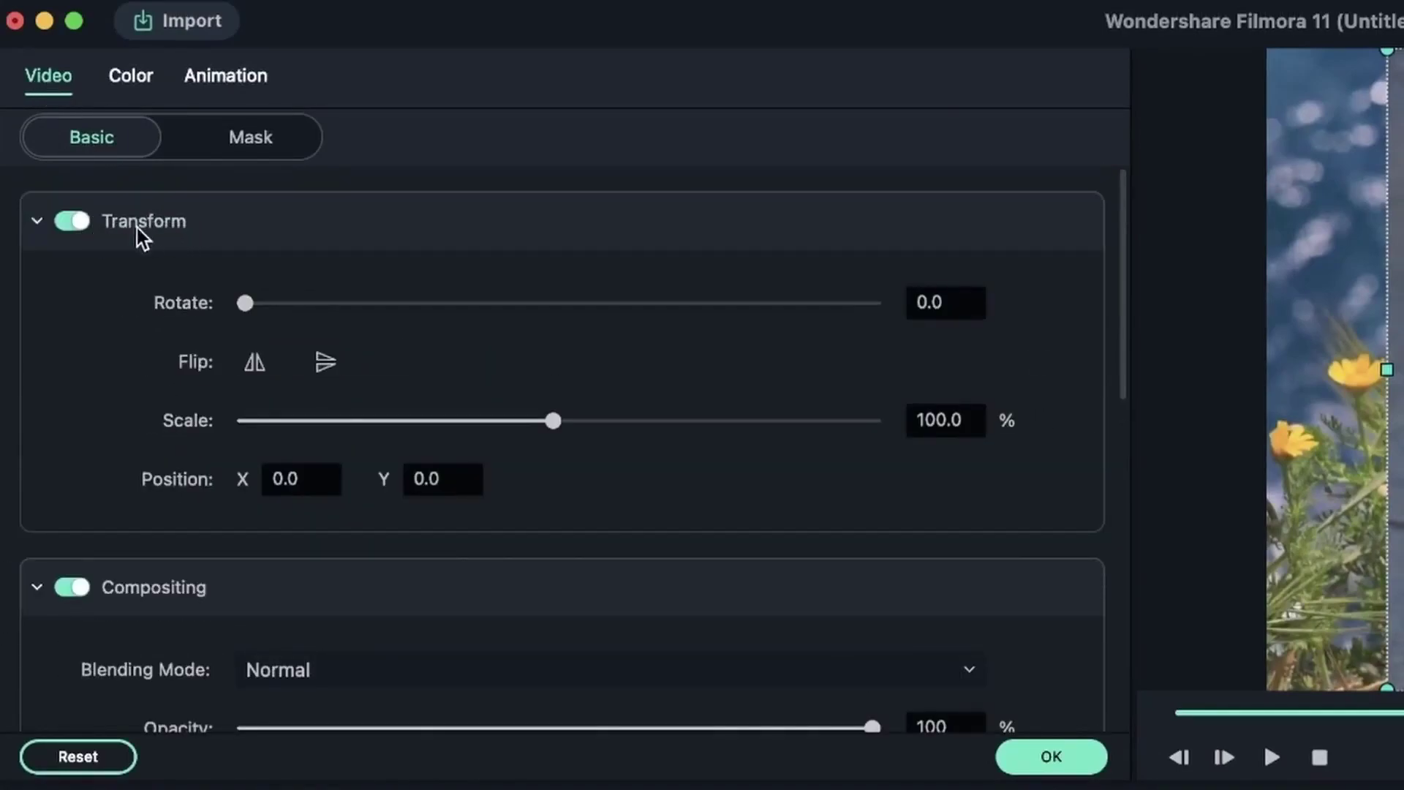
pyautogui.click(37, 222)
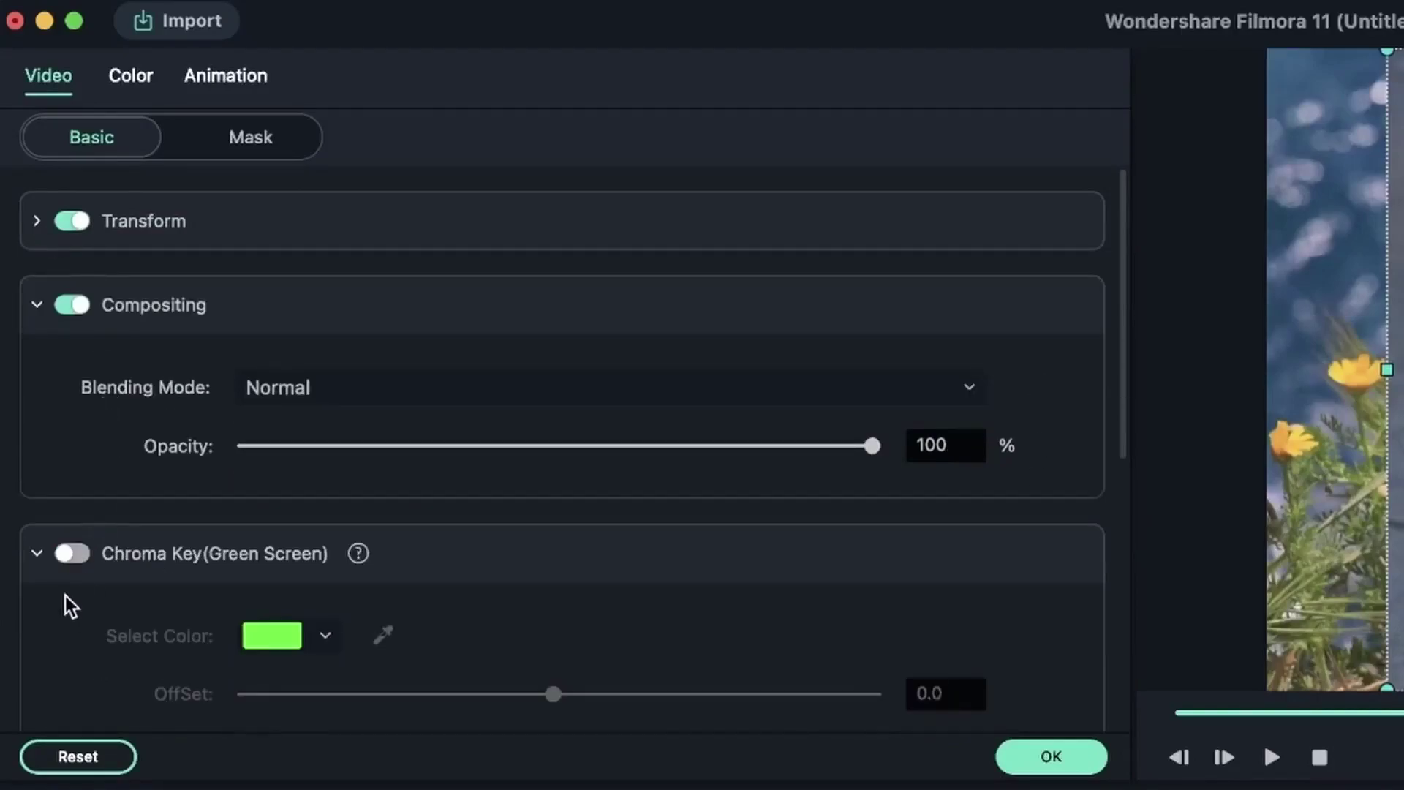
pyautogui.click(38, 553)
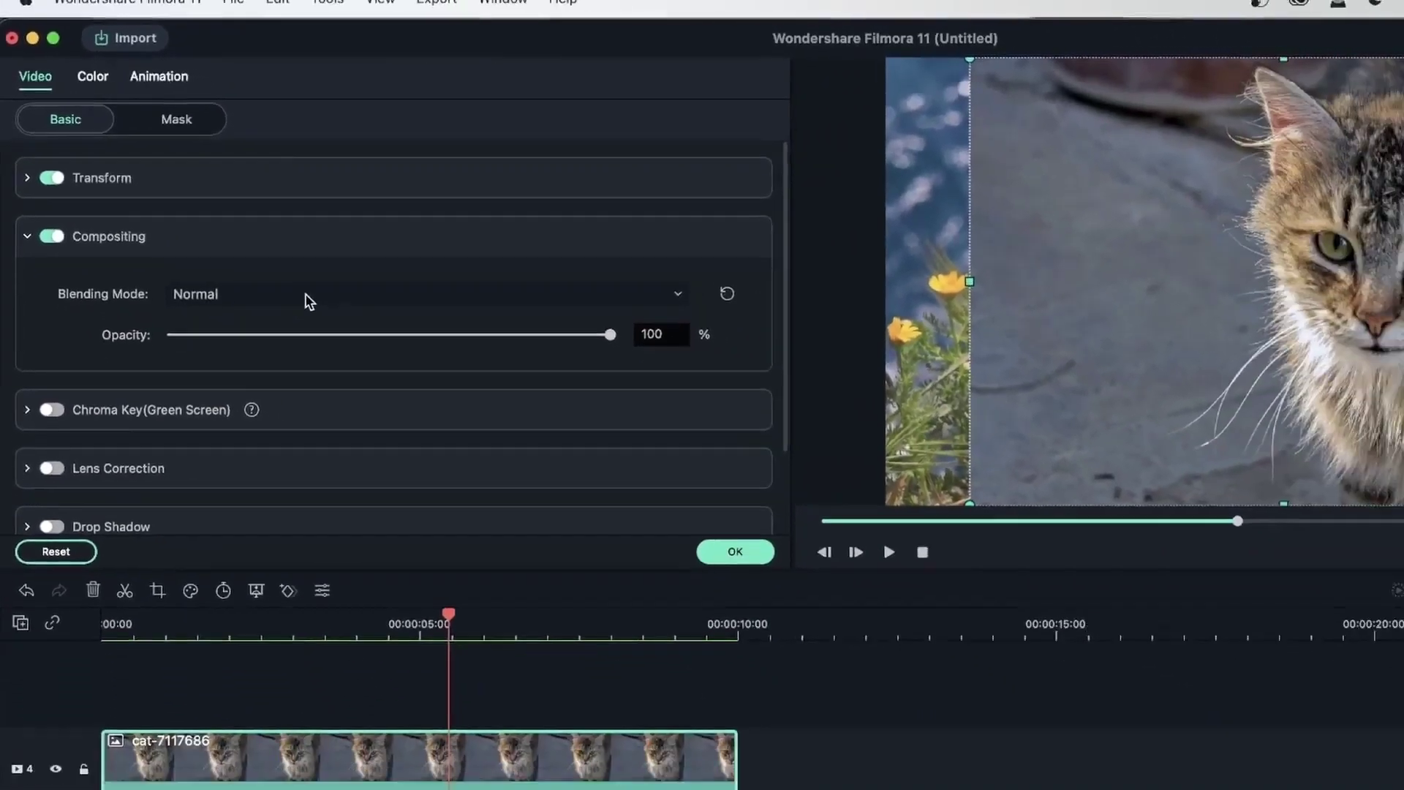
# Leave the cat overlay's Blending Mode on Normal at 100% opacity.
pyautogui.click(437, 387)
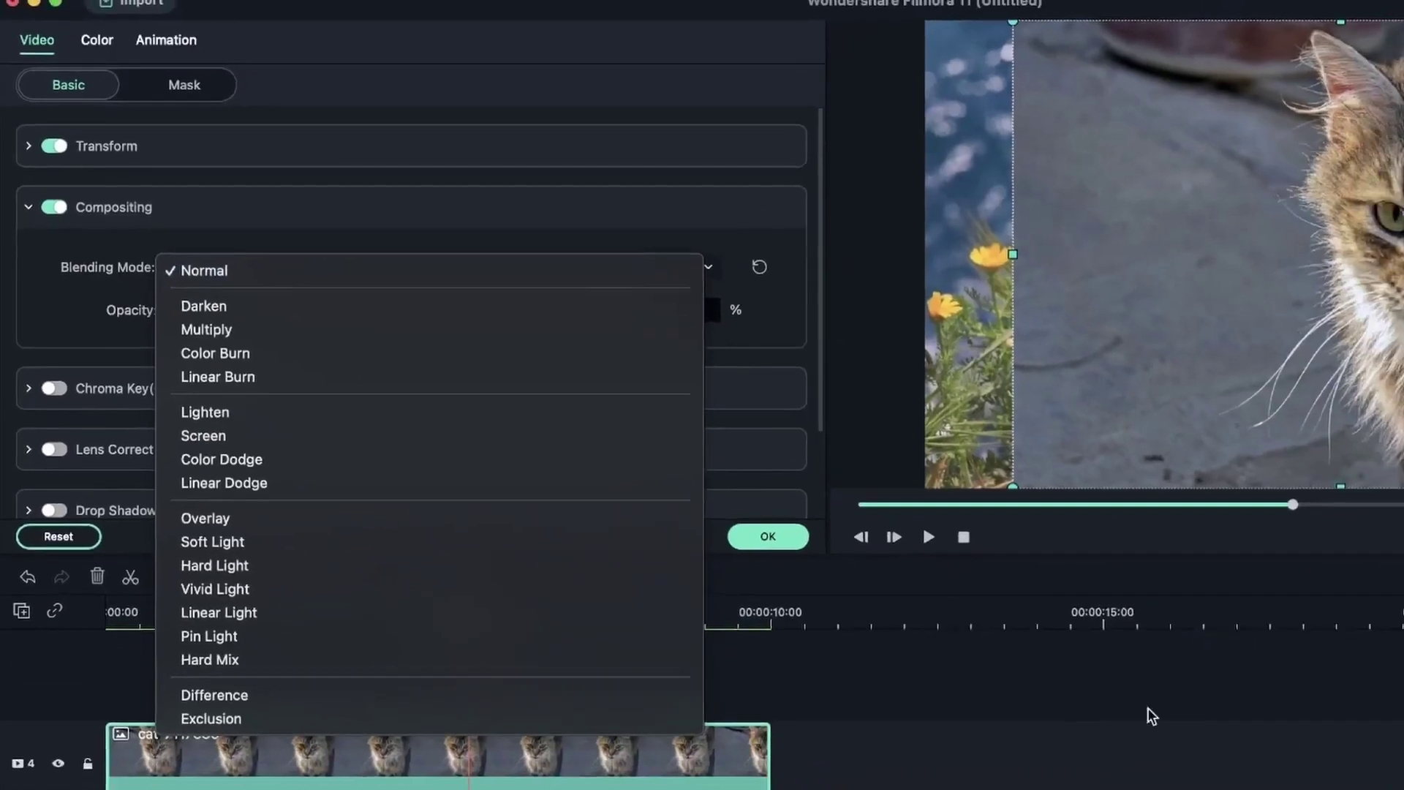
pyautogui.click(1226, 785)
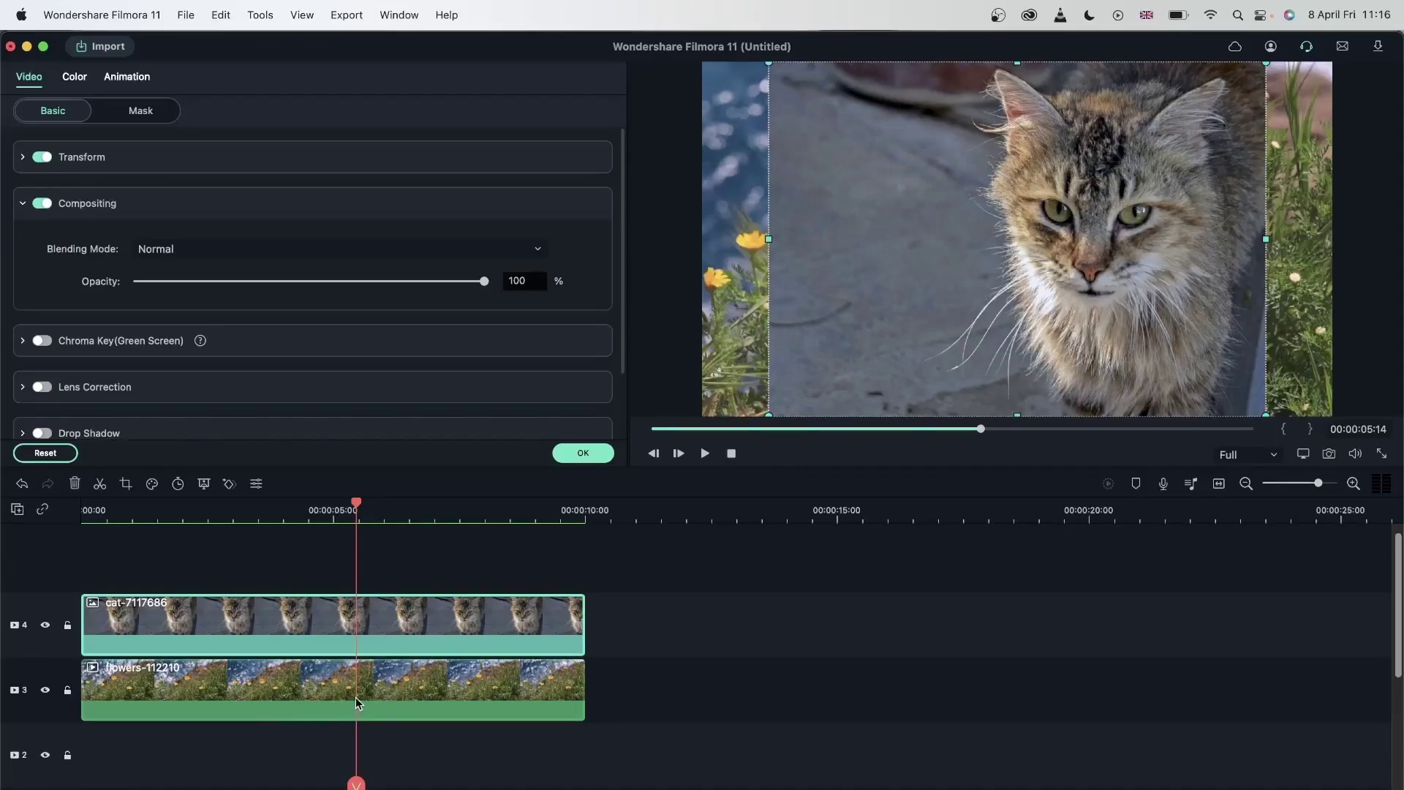
# Delete Empty Tracks, then shrink the cat image and reposition it over the flowers.
pyautogui.click(17, 509)
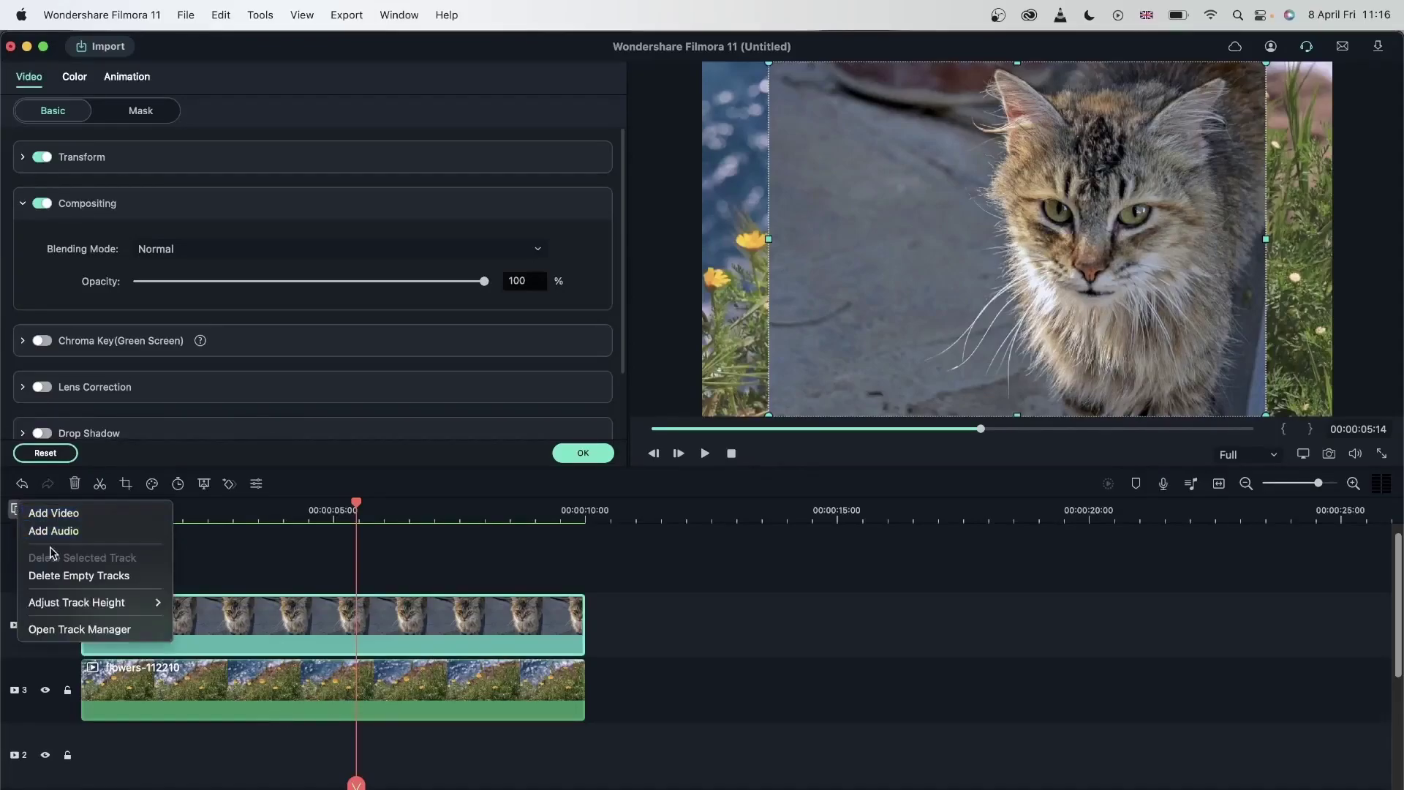
pyautogui.click(97, 576)
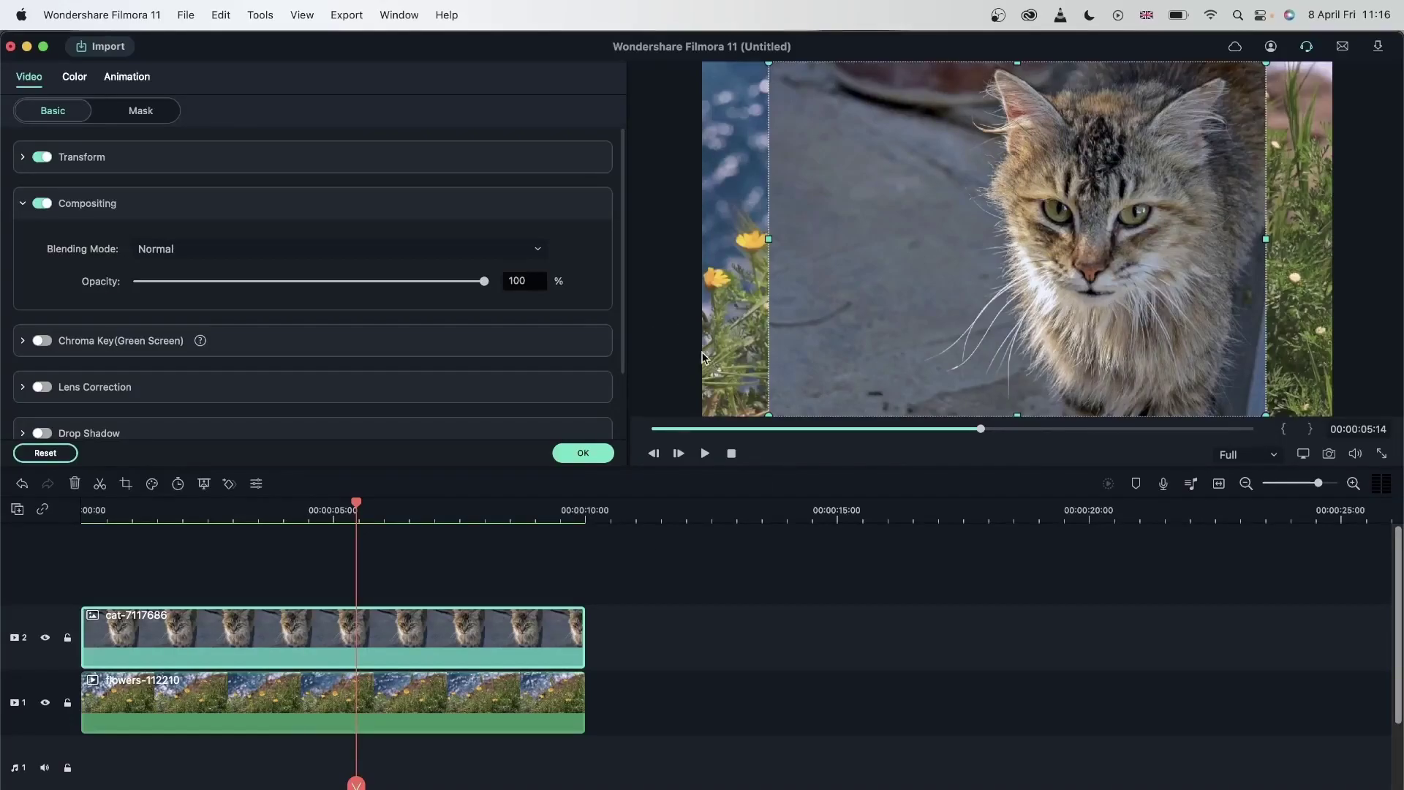
pyautogui.moveTo(775, 414); pyautogui.dragTo(893, 329)
pyautogui.moveTo(1097, 213); pyautogui.dragTo(1037, 256)
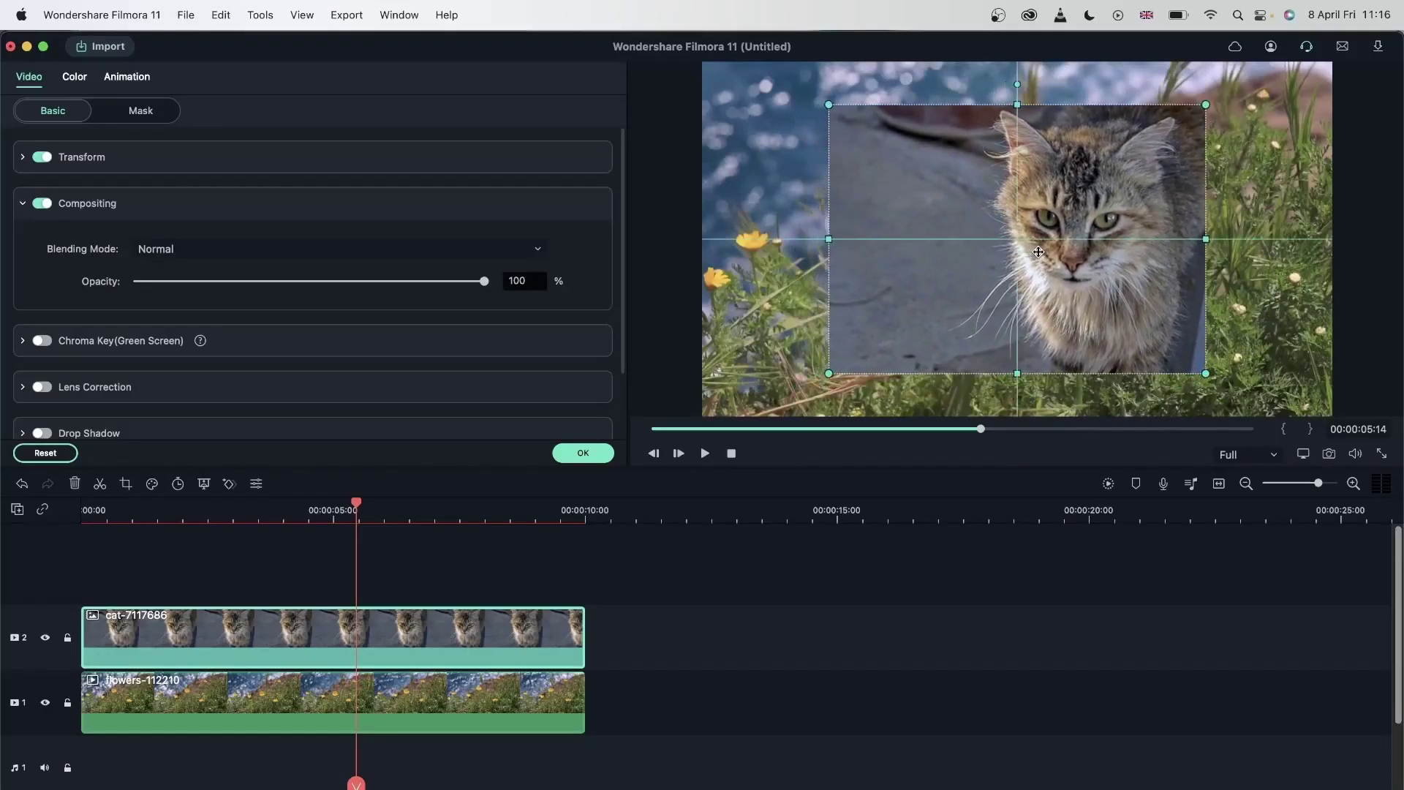
# Blend the cat overlay with Darken, then step through Multiply and Color Burn to Linear Burn.
pyautogui.click(307, 249)
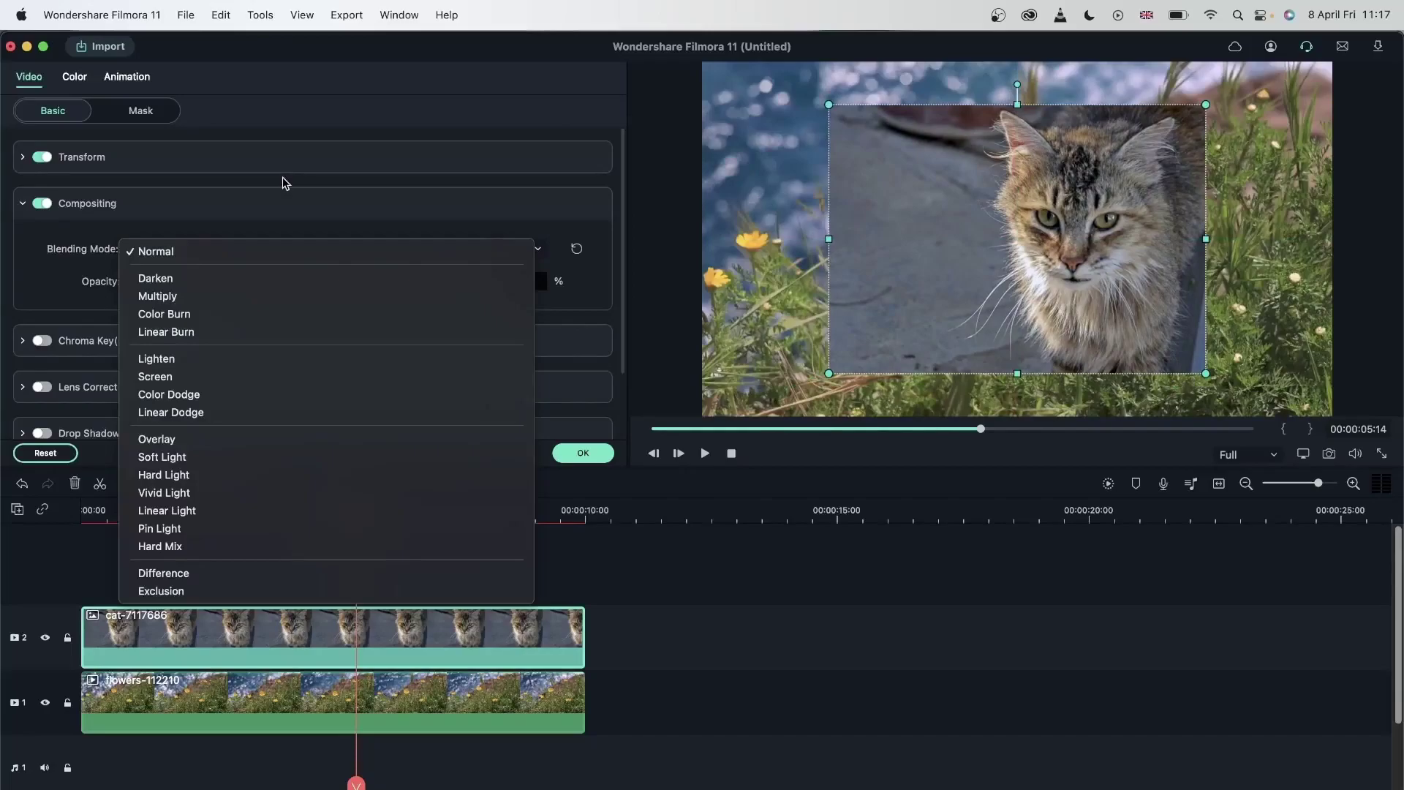
pyautogui.click(156, 278)
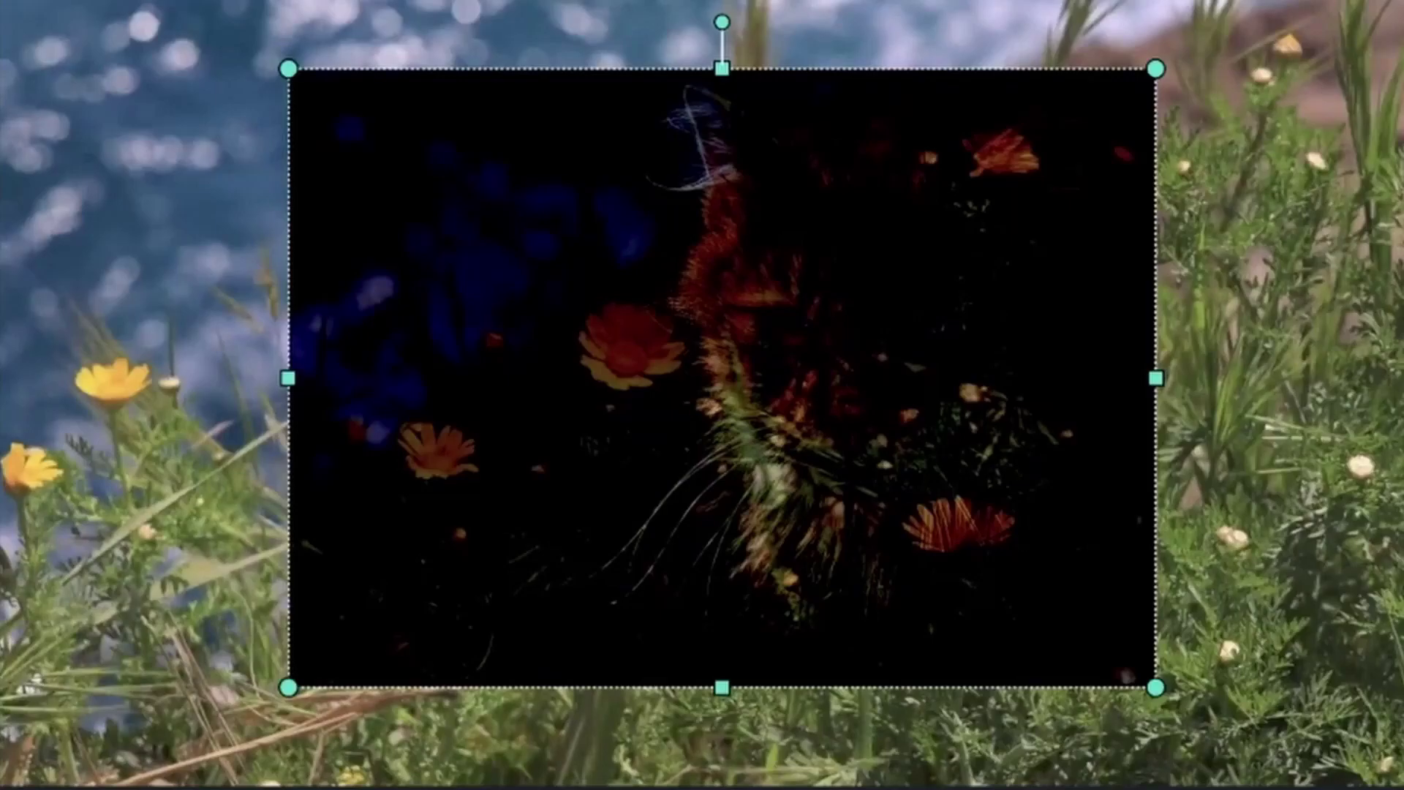
pyautogui.press('Down')
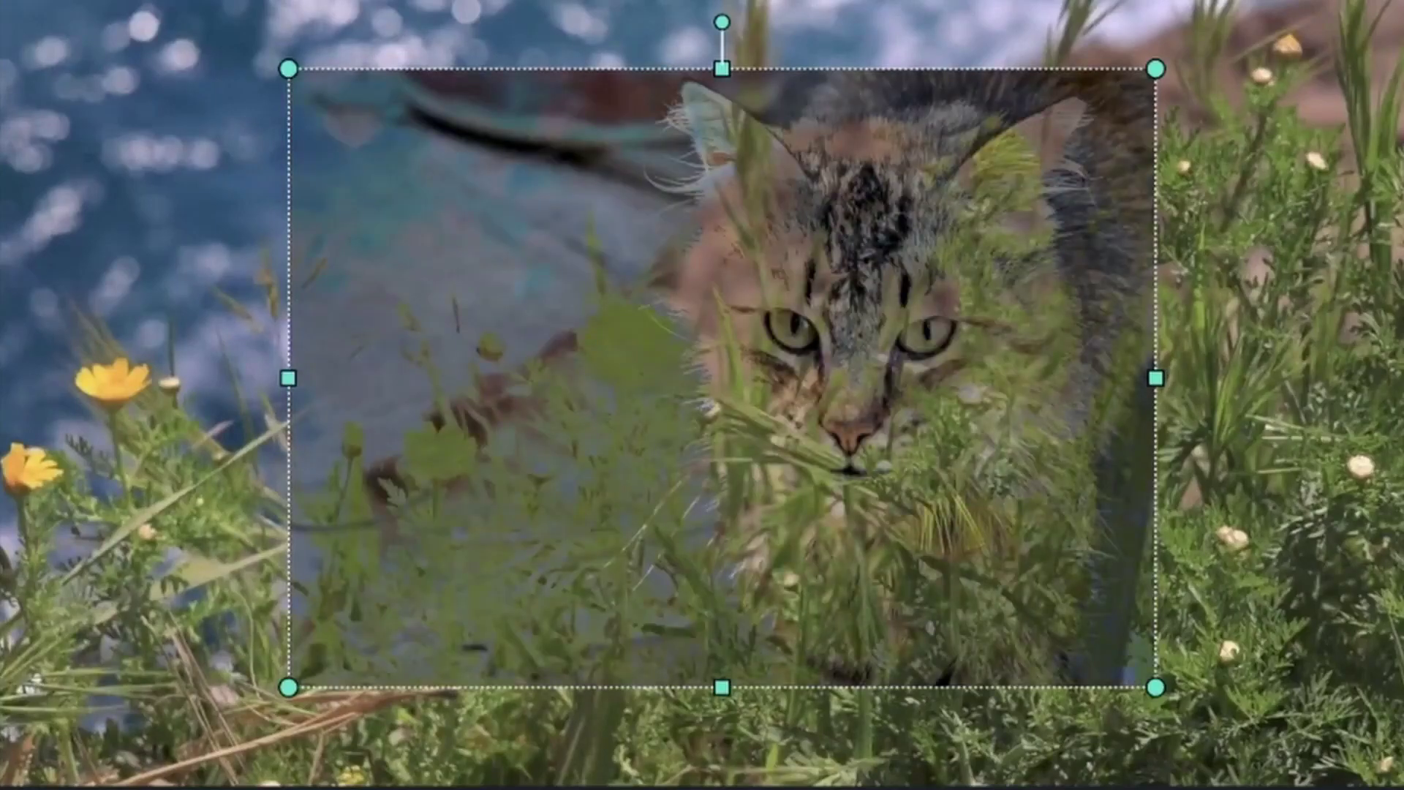
pyautogui.press('Down')
pyautogui.press('Down')
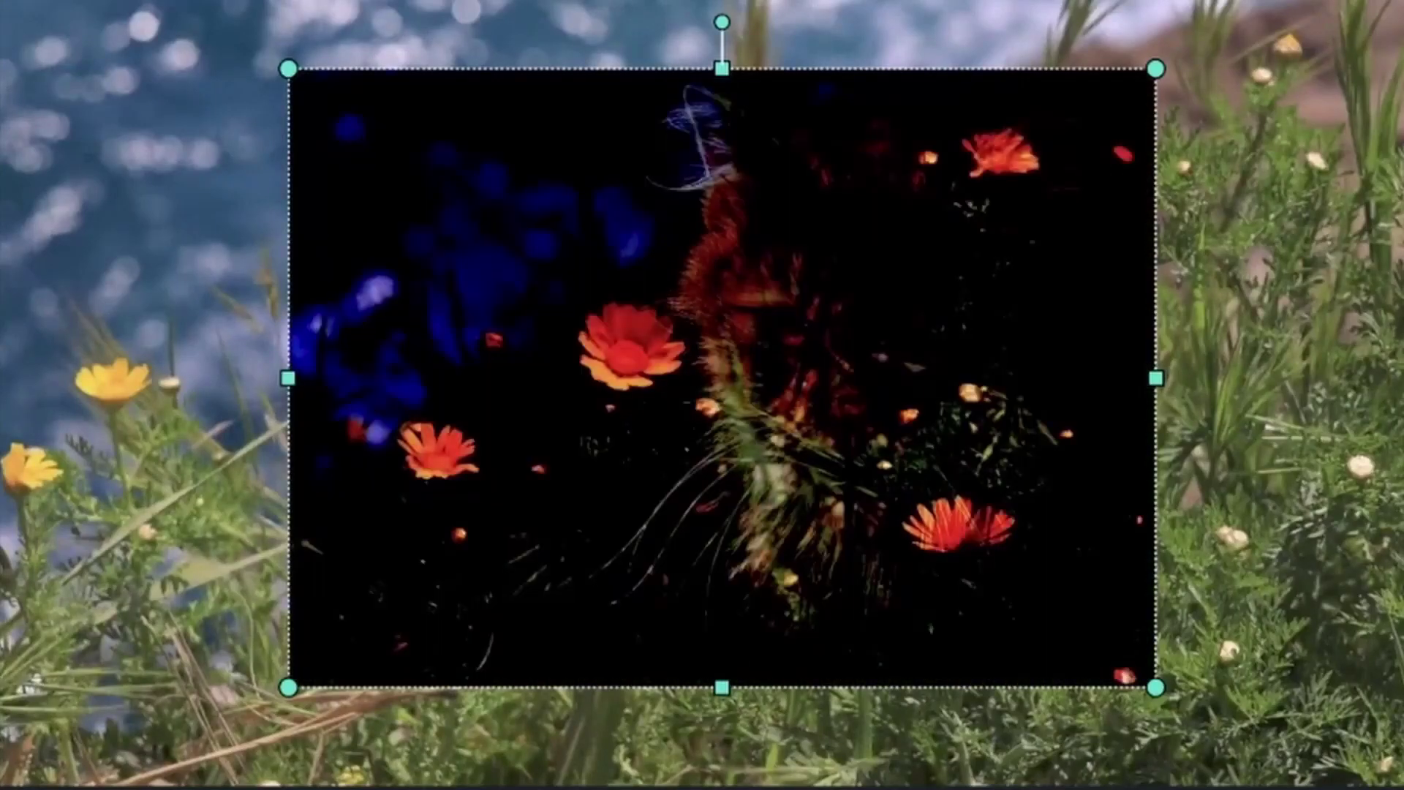
pyautogui.press('Down')
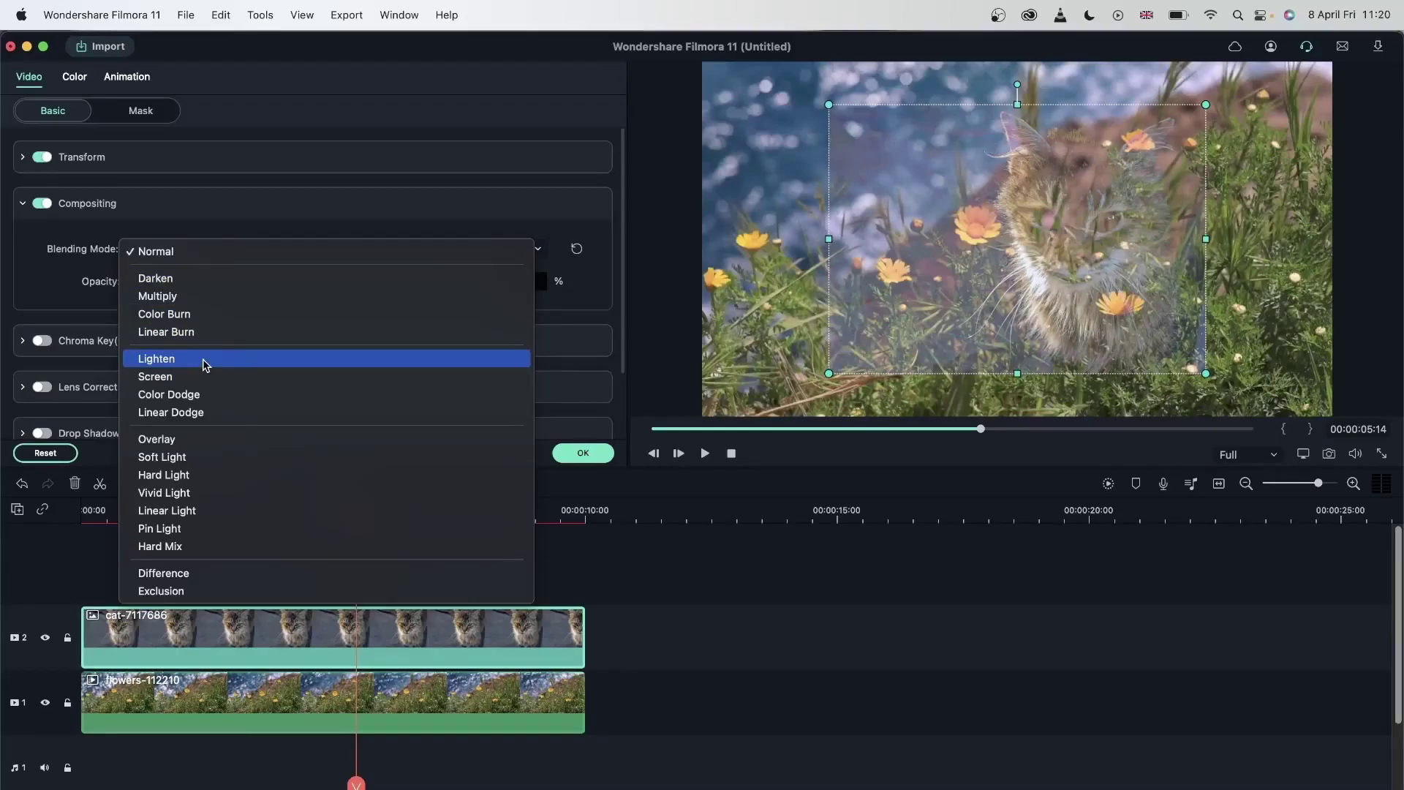
# Switch the cat overlay's blending mode to Lighten.
pyautogui.click(204, 365)
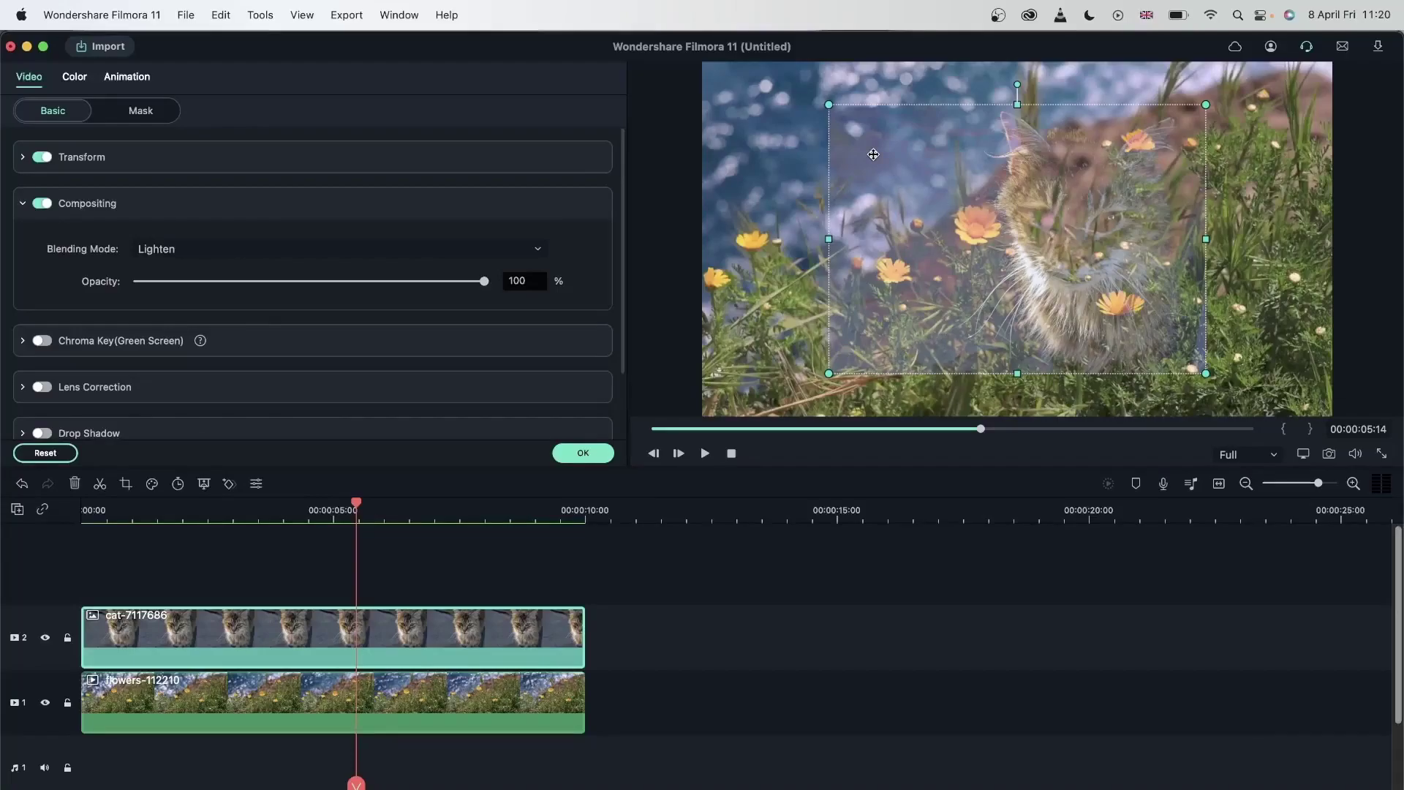
pyautogui.click(424, 248)
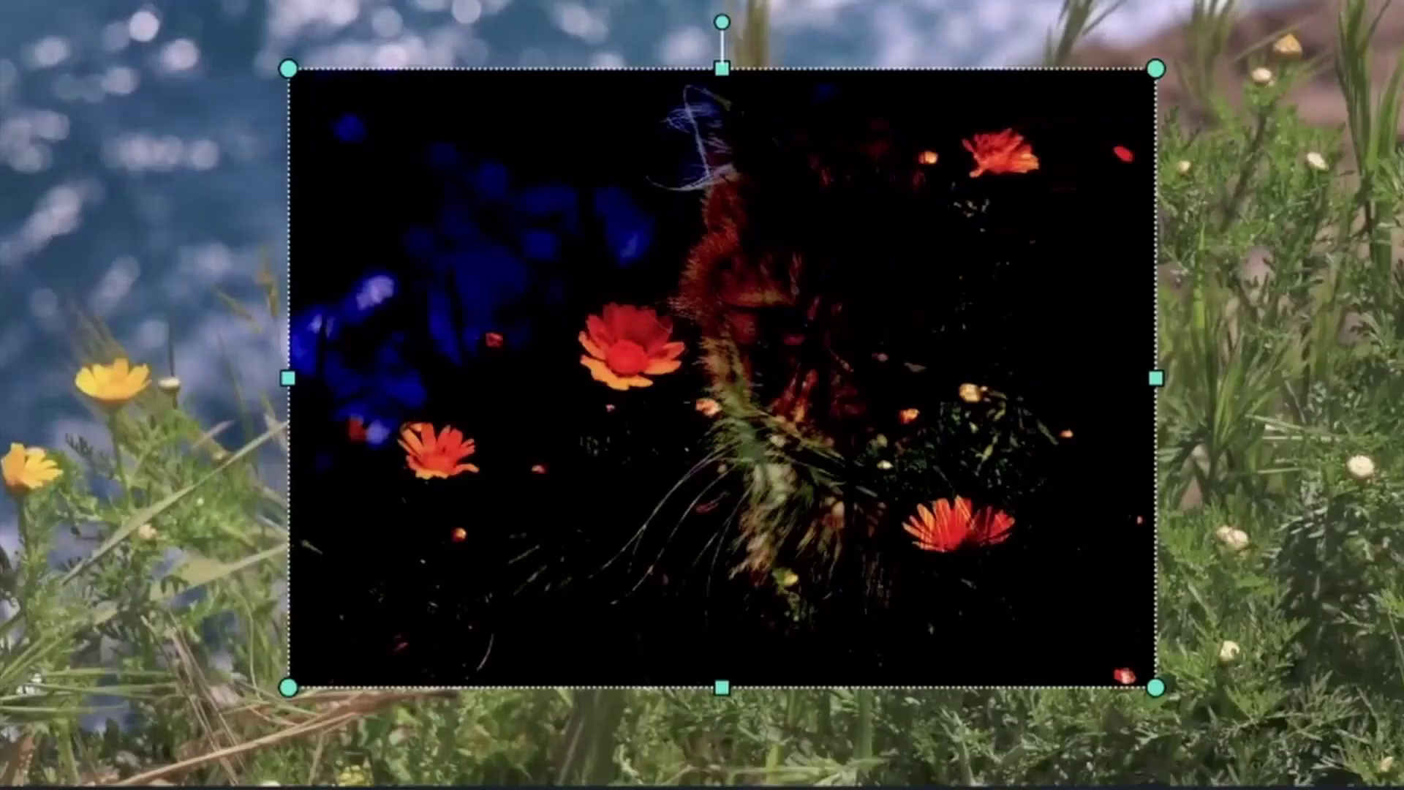
# Cycle the cat overlay's blend modes through the burn look to Color Dodge.
pyautogui.click(183, 212)
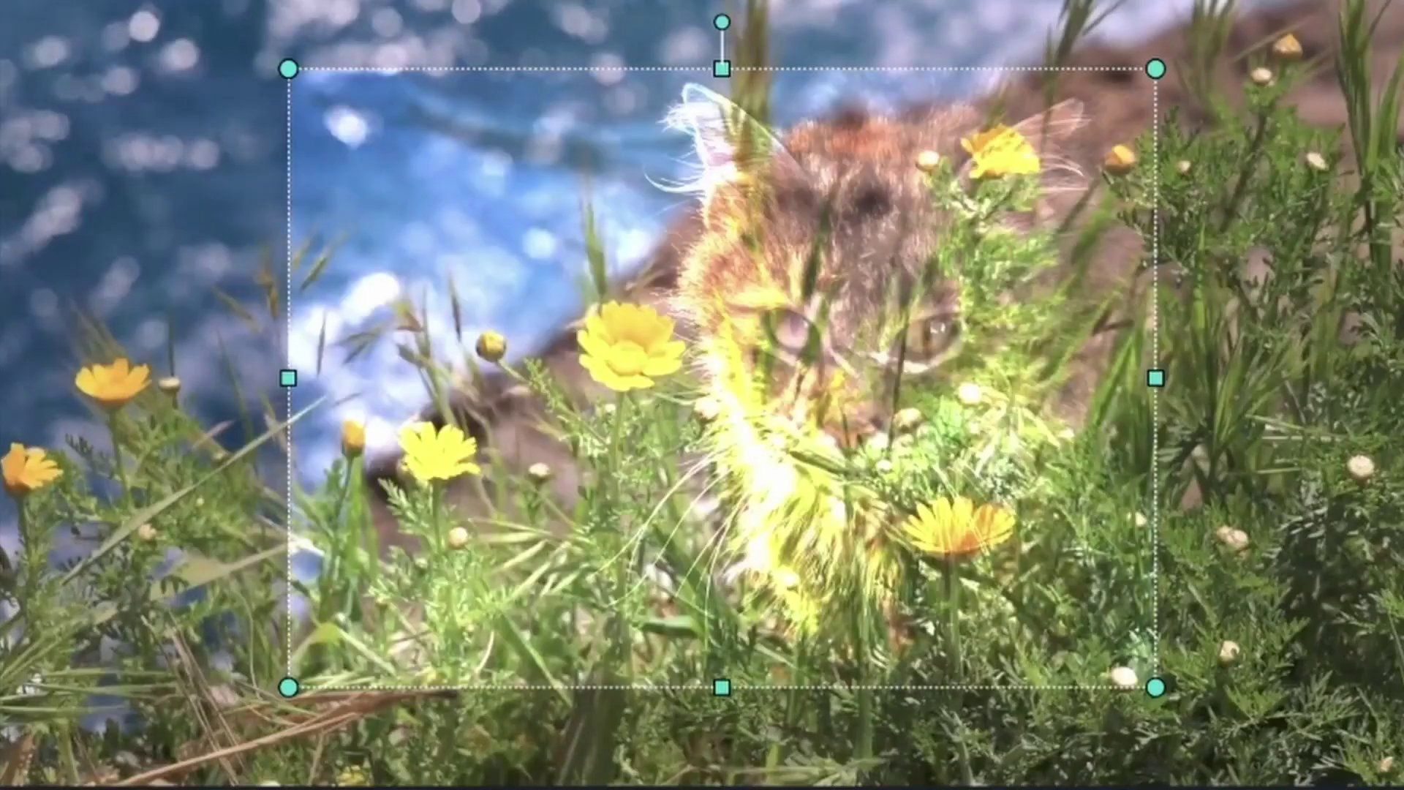
pyautogui.press('Down')
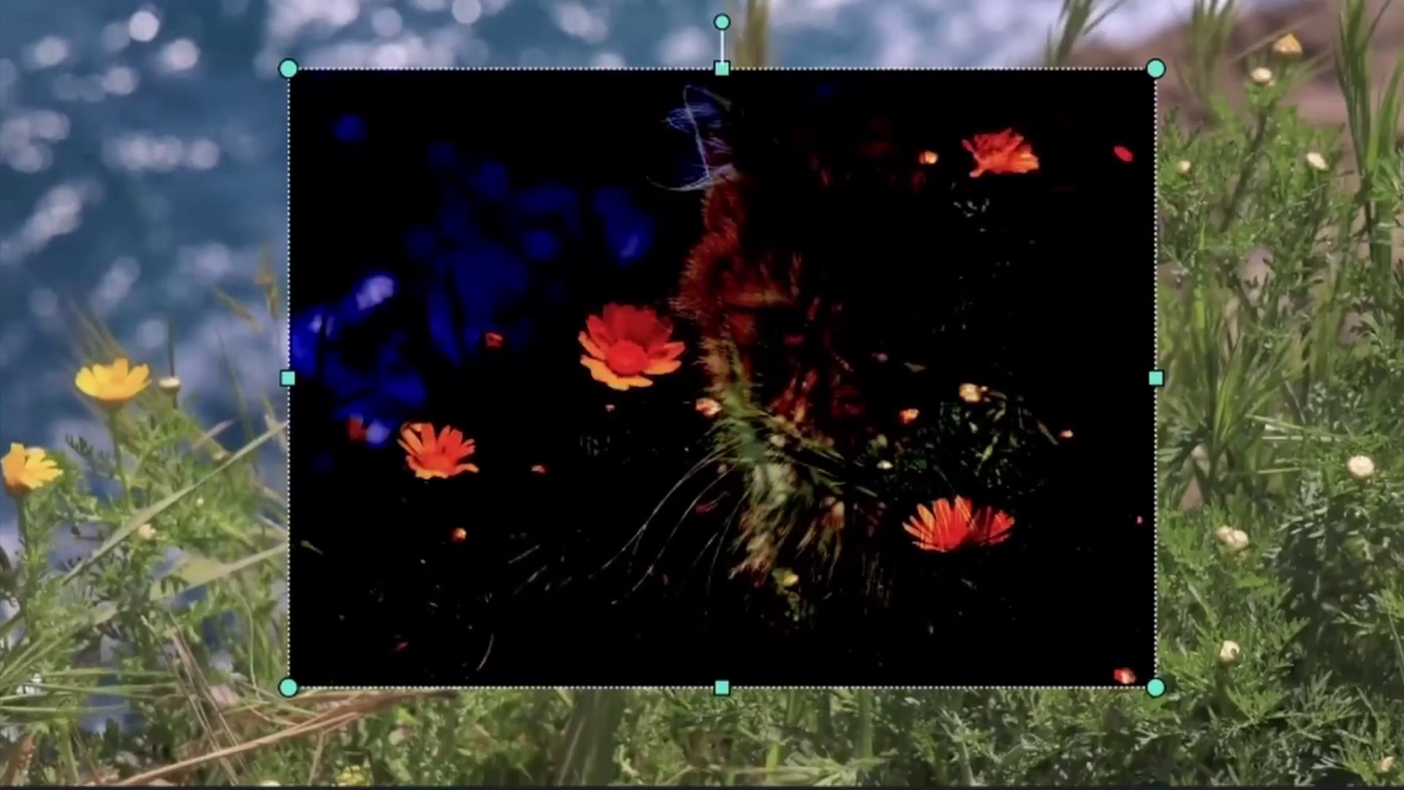
pyautogui.press('Down')
pyautogui.press('Down')
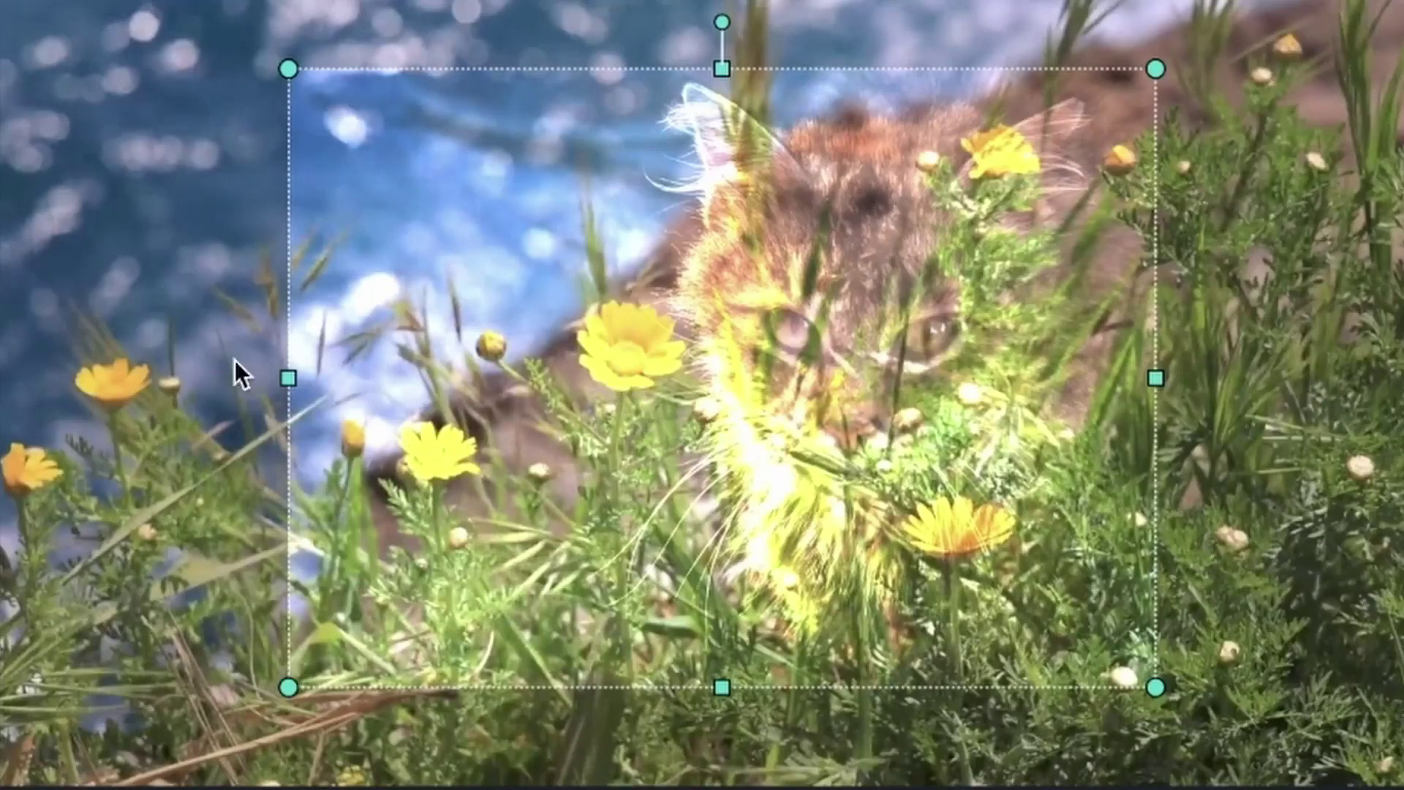
# Show the cat overlay's list of blending modes, with Color Dodge still applied.
pyautogui.click(303, 256)
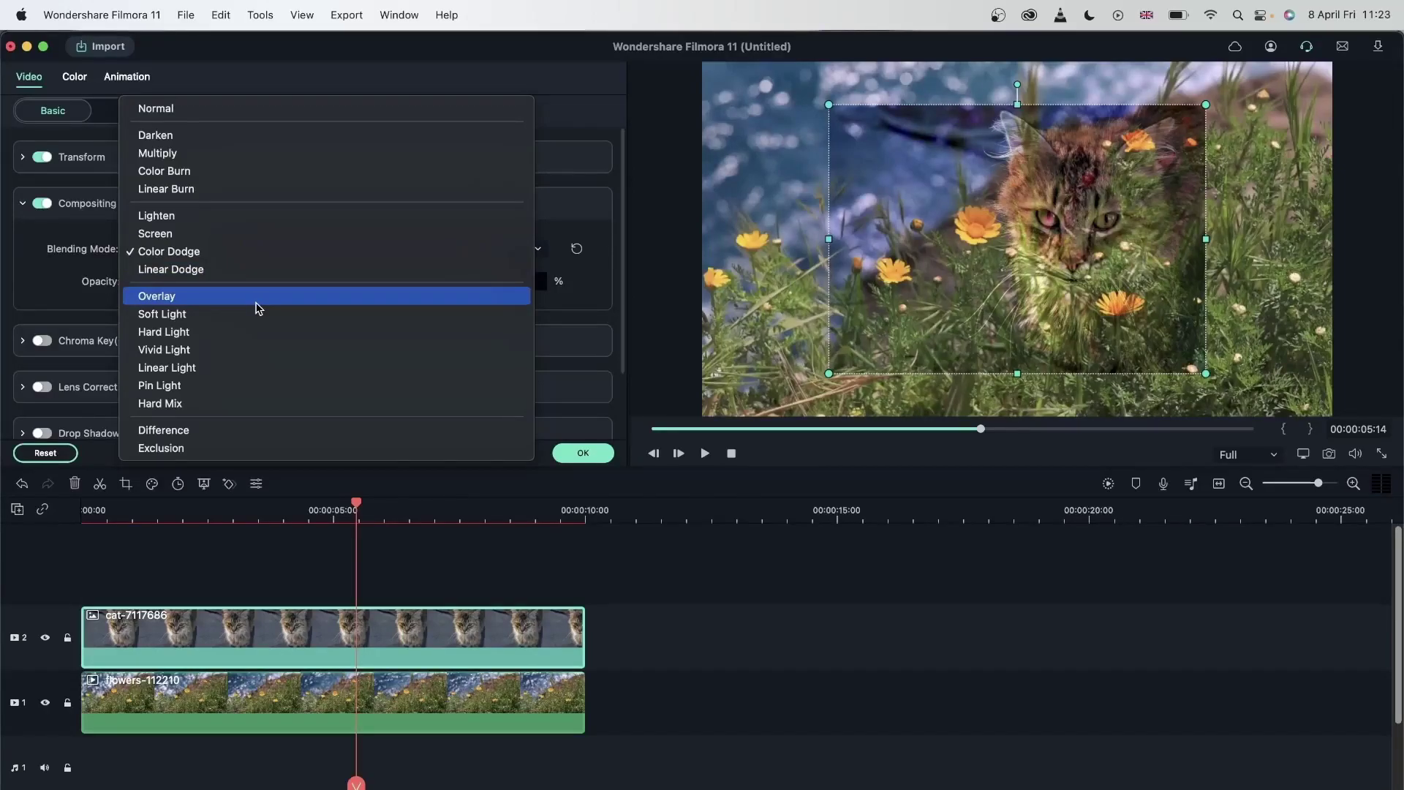
# Apply the Overlay blend mode to the cat image for a darker, higher-contrast look.
pyautogui.click(258, 304)
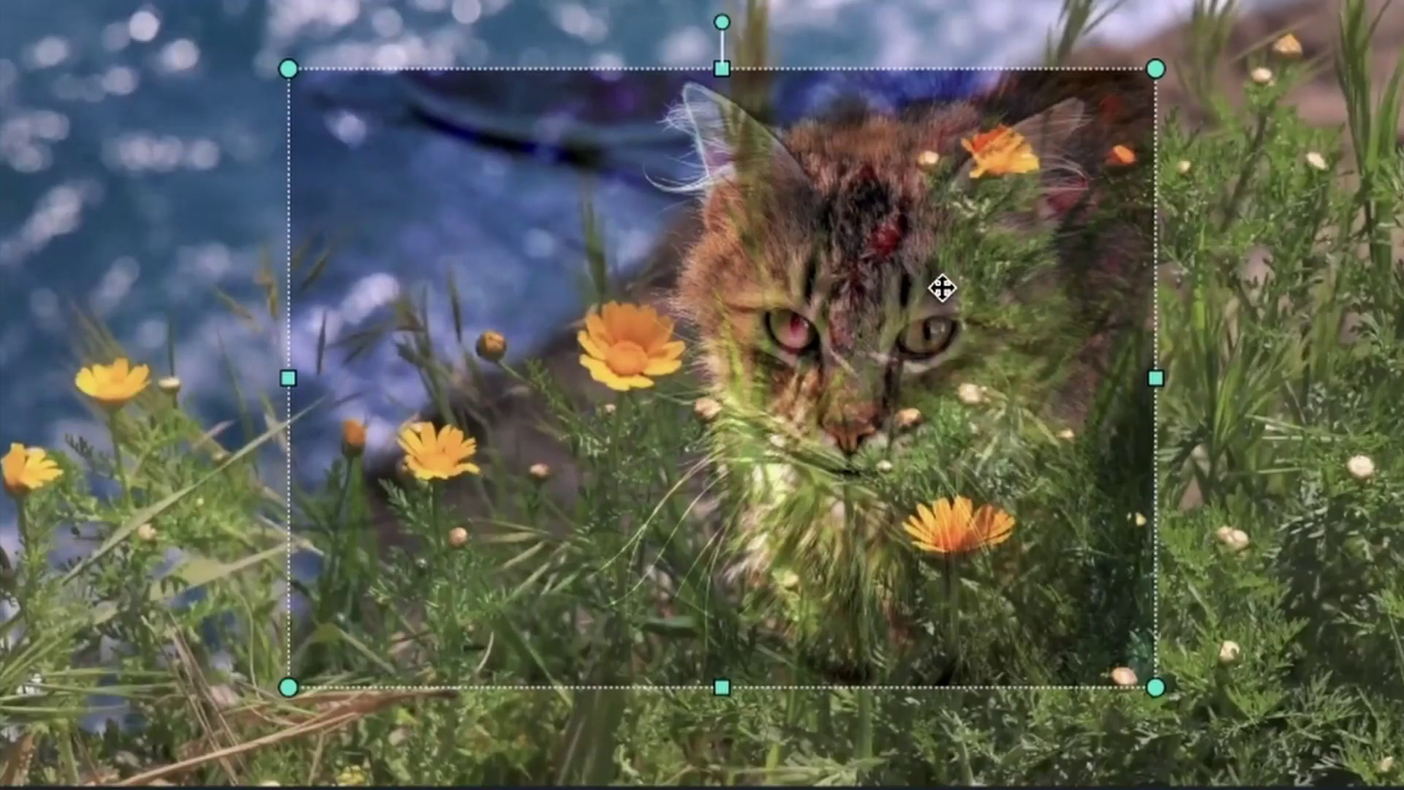
pyautogui.click(510, 251)
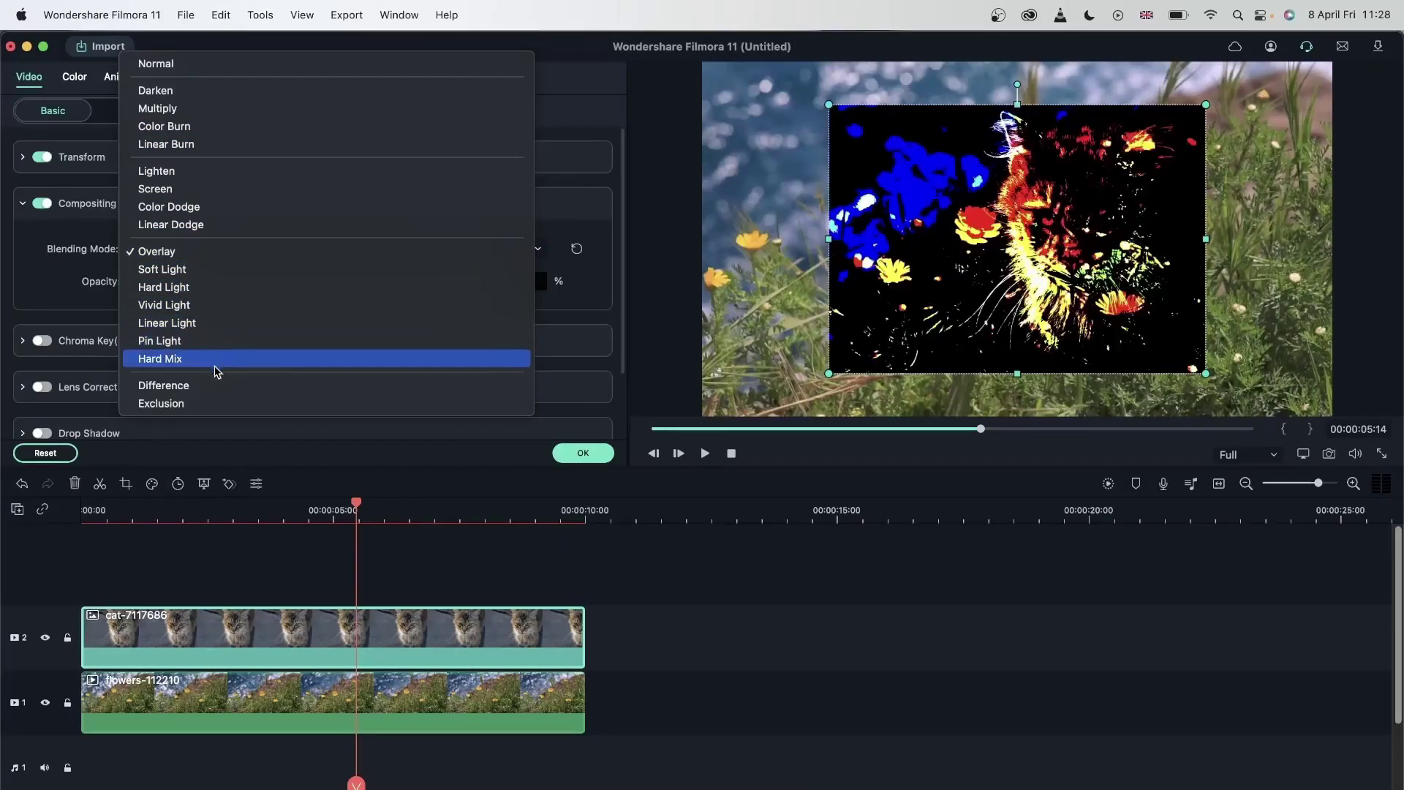
# Try Hard Mix blending and a lower, semi-transparent opacity on the cat clip over the flowers.
pyautogui.click(24, 264)
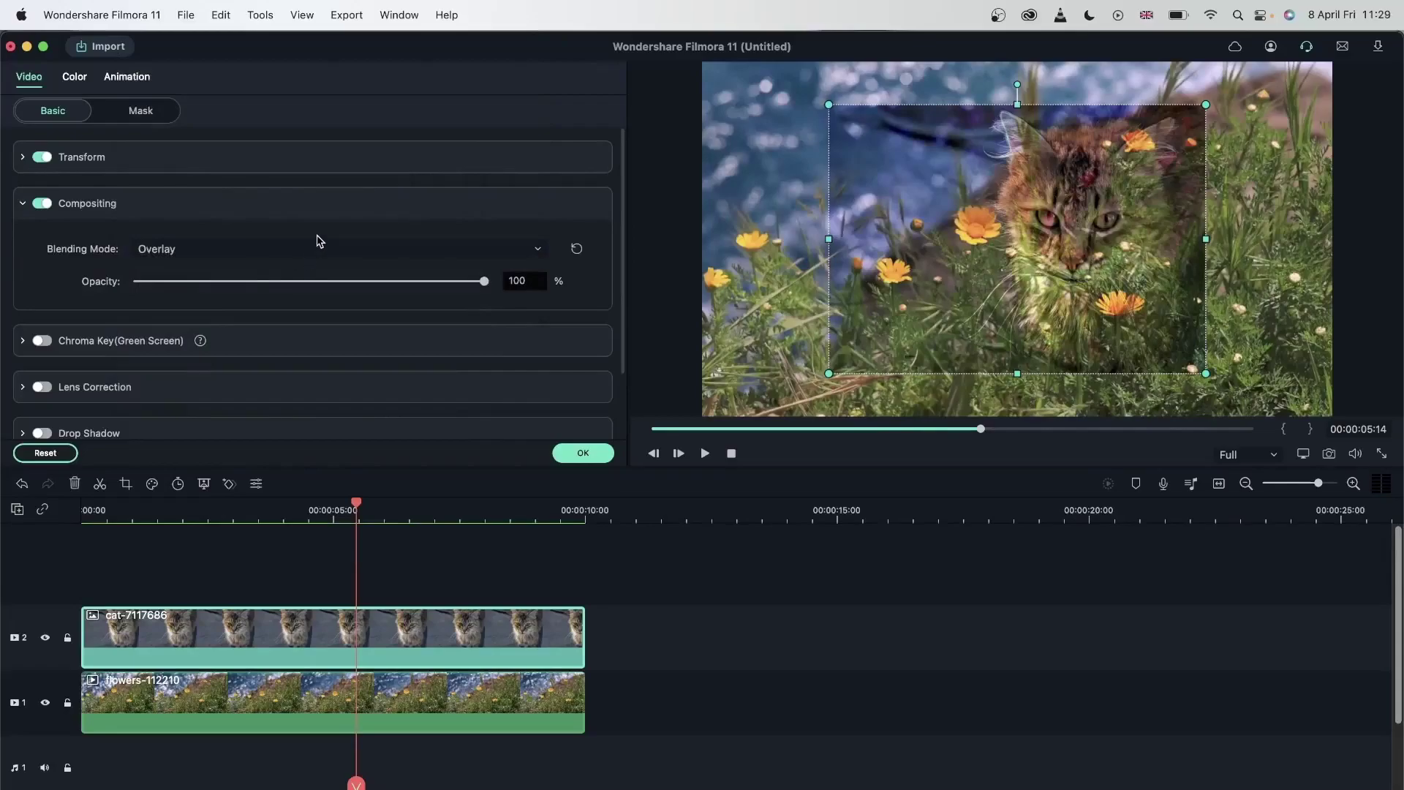
pyautogui.click(258, 249)
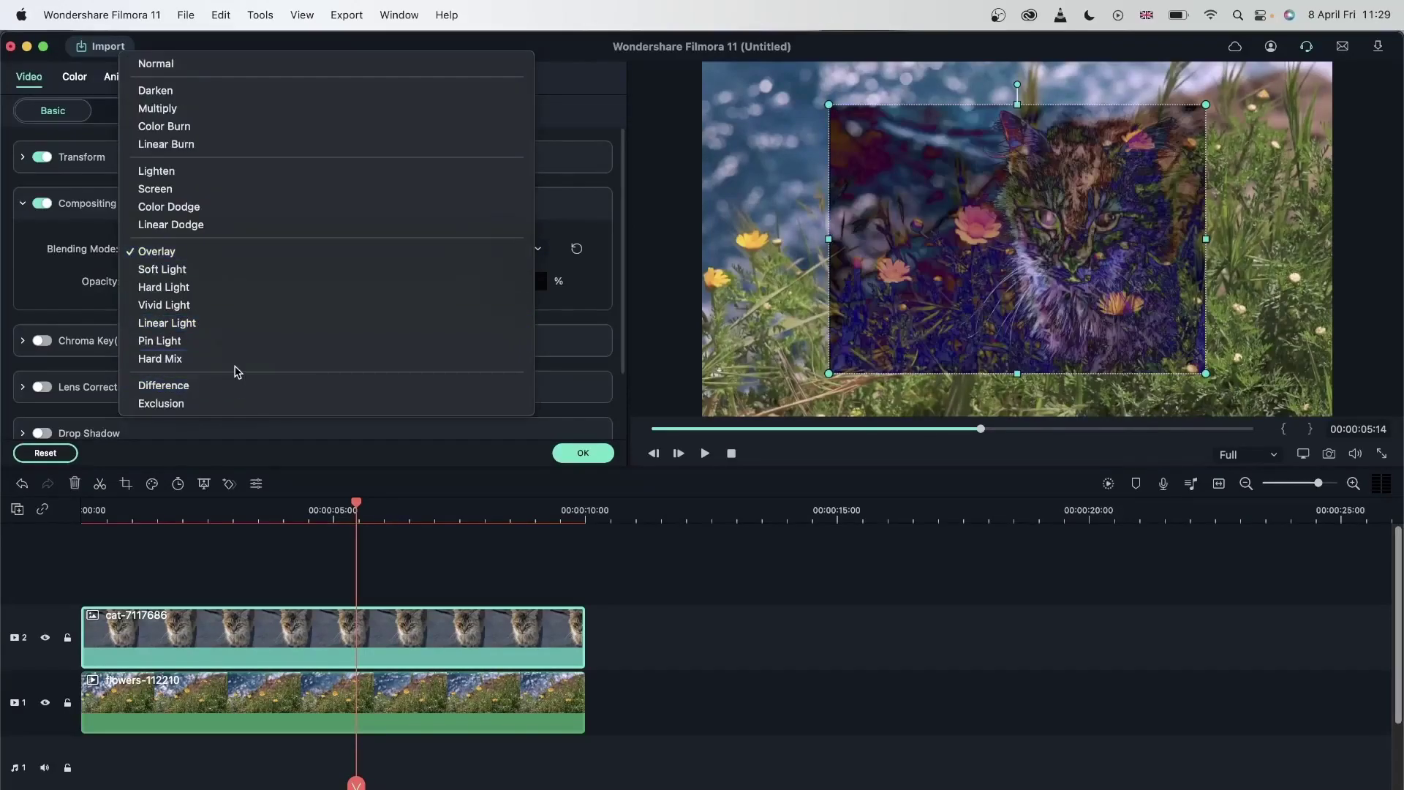
pyautogui.click(235, 358)
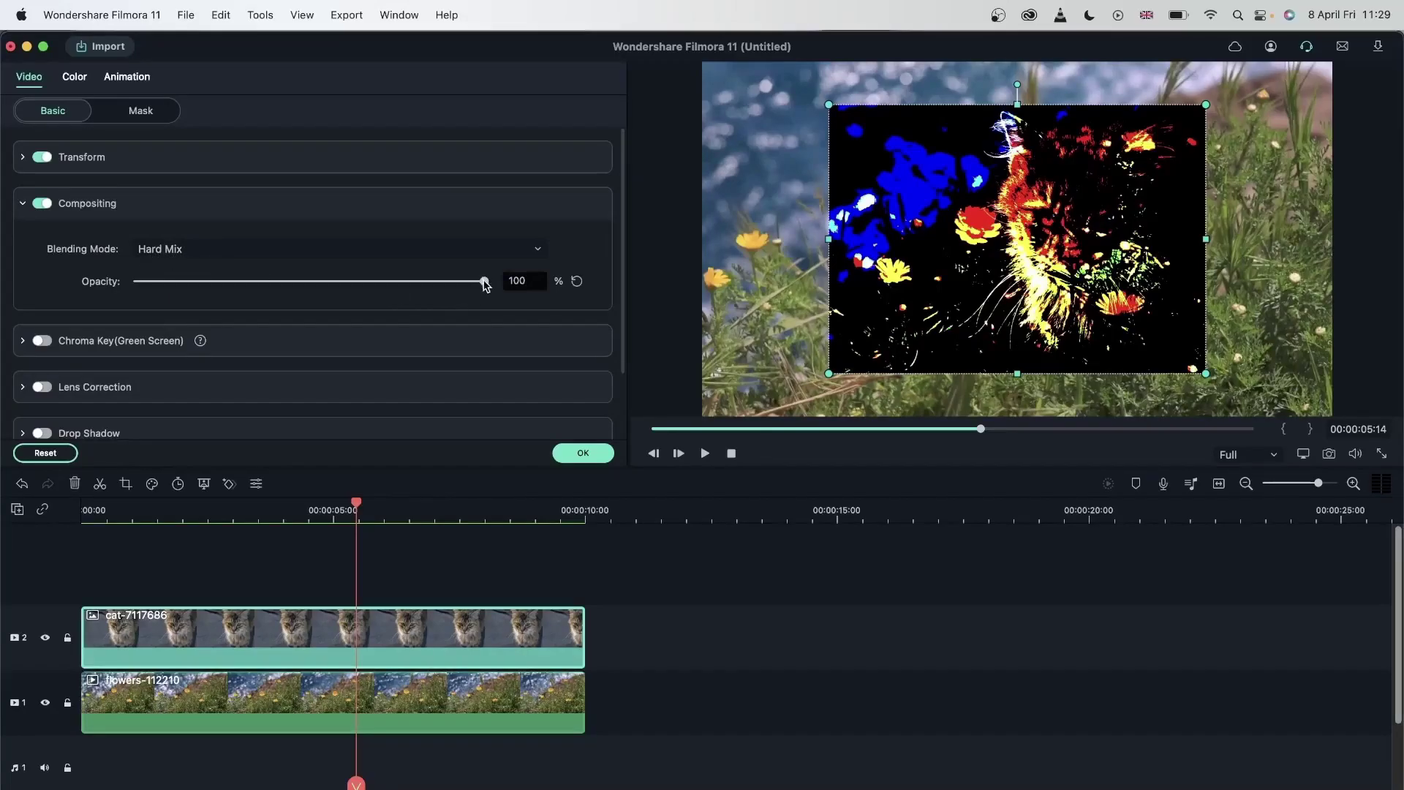
pyautogui.moveTo(484, 283); pyautogui.dragTo(251, 320)
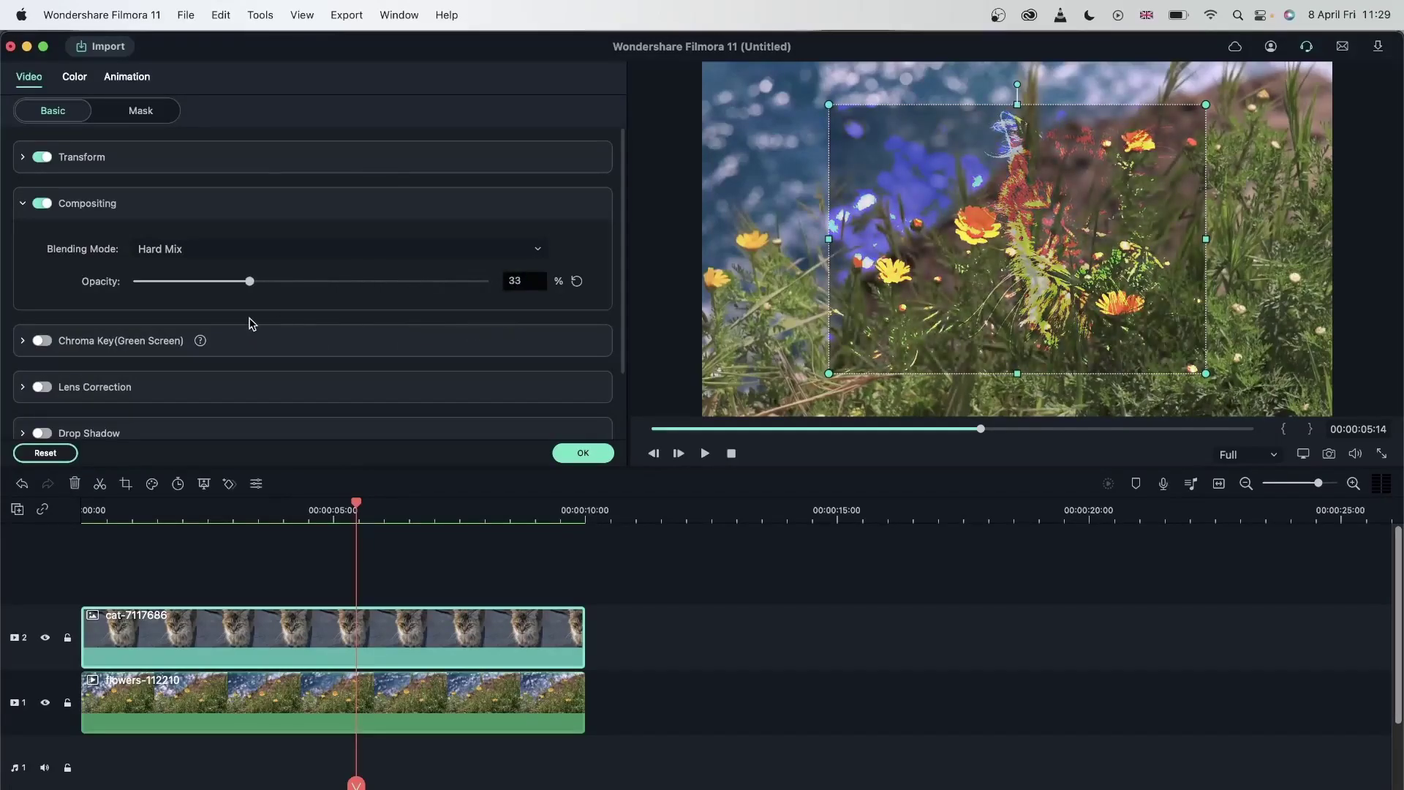
# Restore full opacity and reset the cat clip's compositing to Normal at 100%.
pyautogui.click(577, 282)
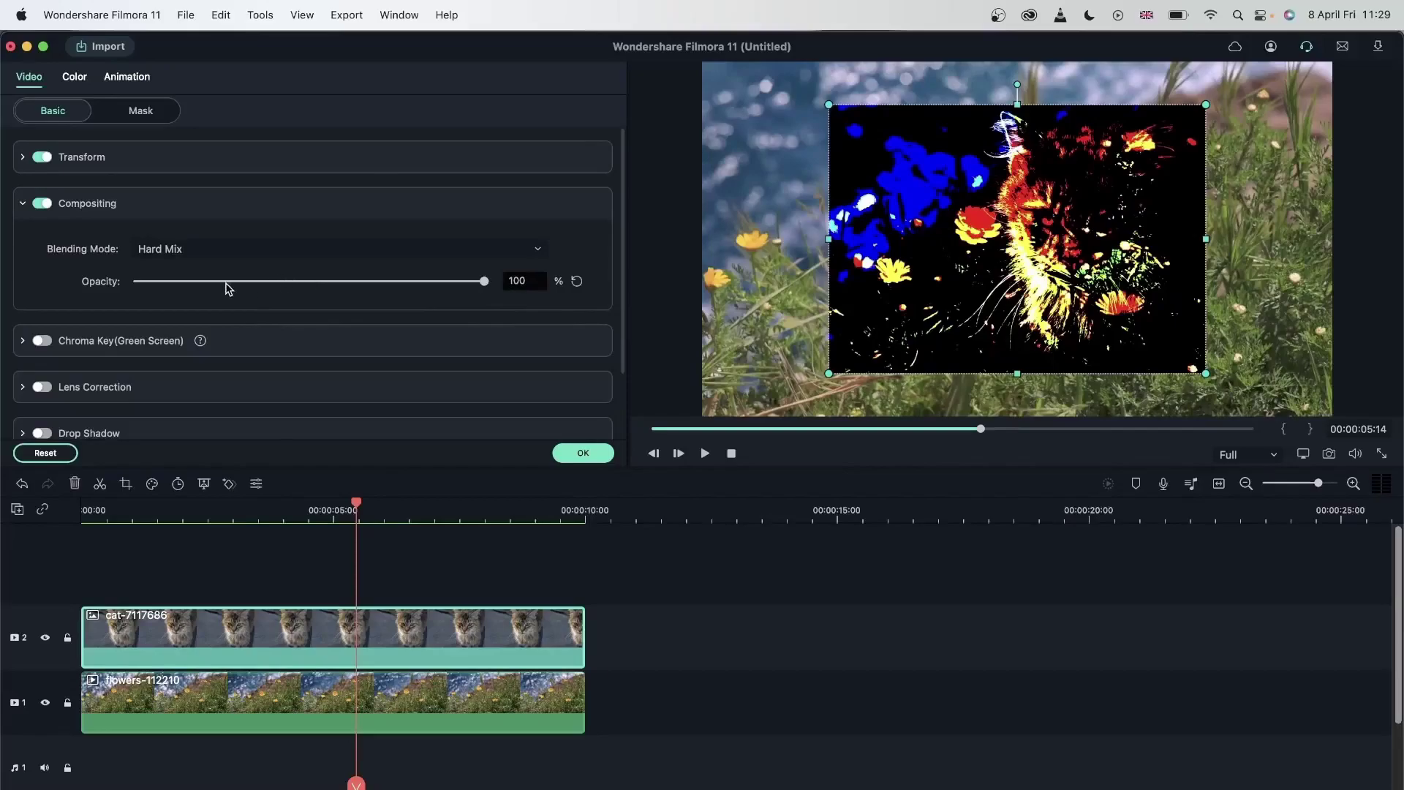
pyautogui.click(344, 283)
pyautogui.click(44, 453)
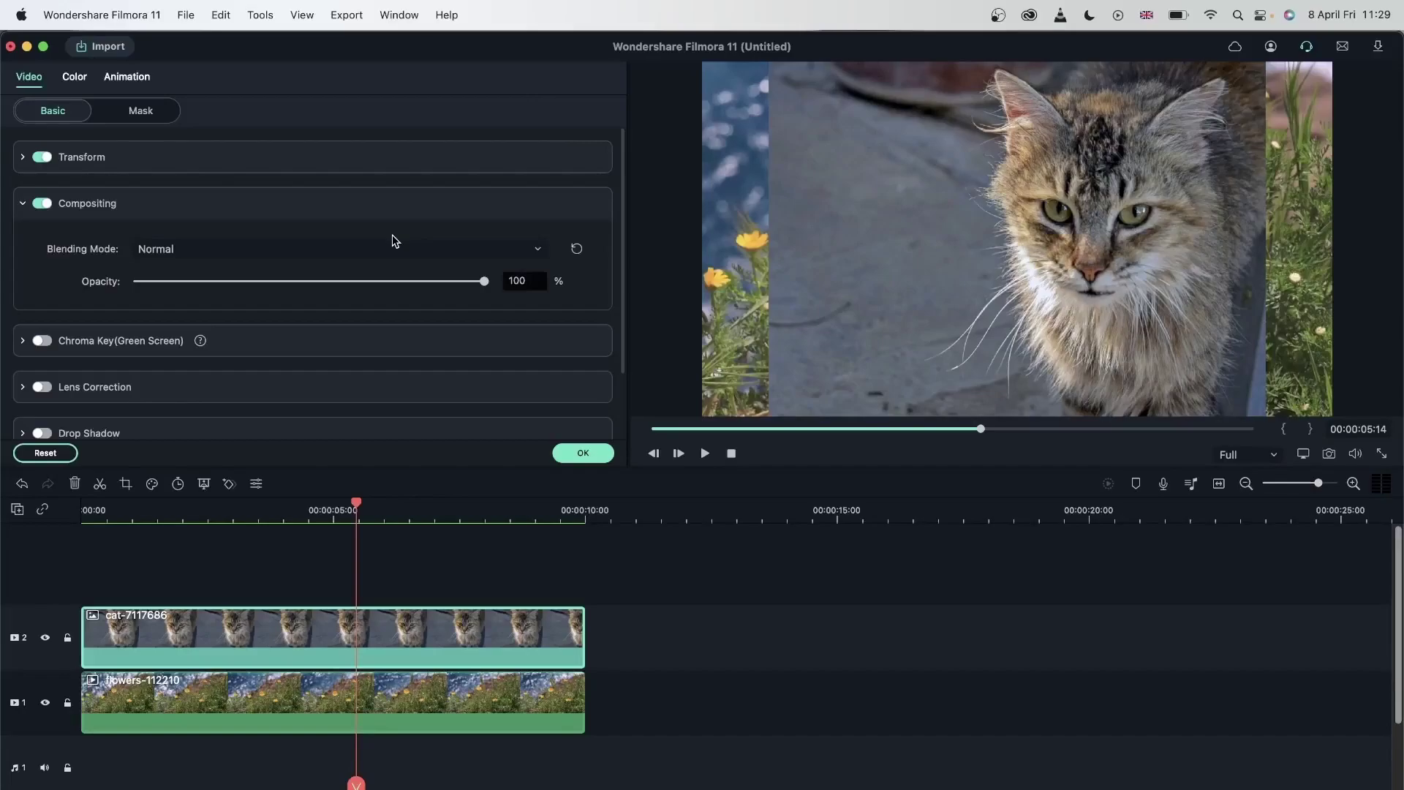
# Close the clip settings and delete the cat clip from track 2.
pyautogui.click(579, 454)
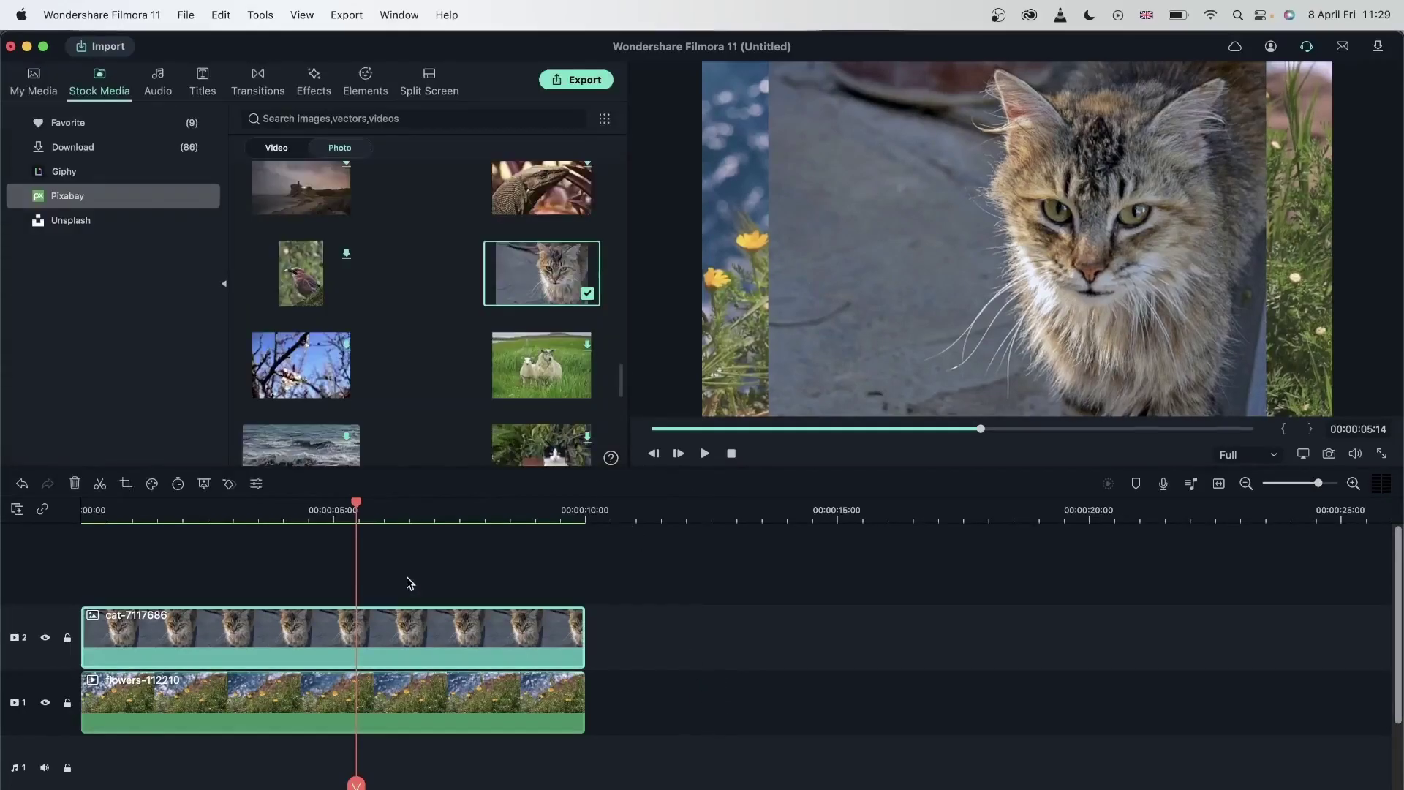
pyautogui.press('Delete')
pyautogui.scroll(2, 535, 257)
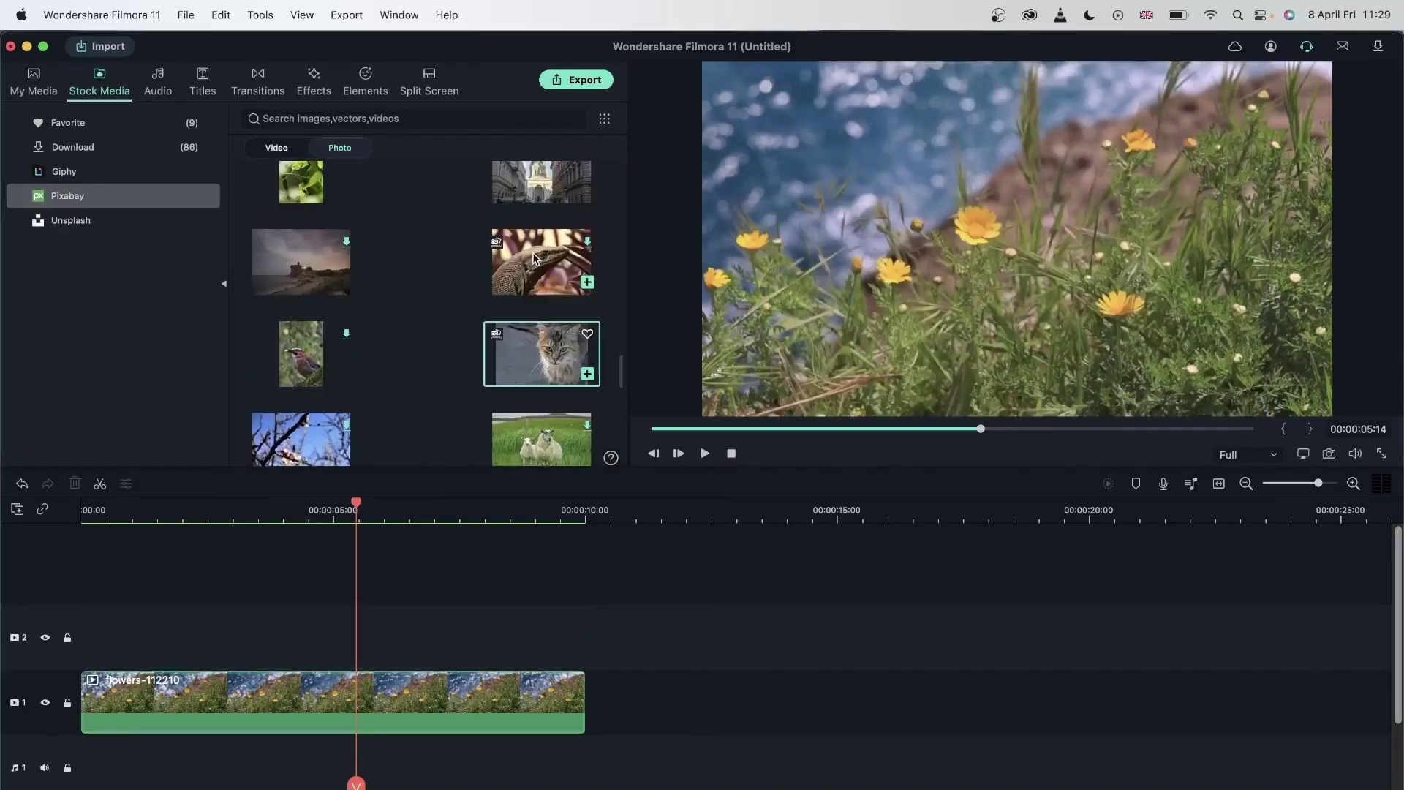
# Search Stock Media for 'overlay' and browse the video results.
pyautogui.click(285, 150)
pyautogui.click(346, 118)
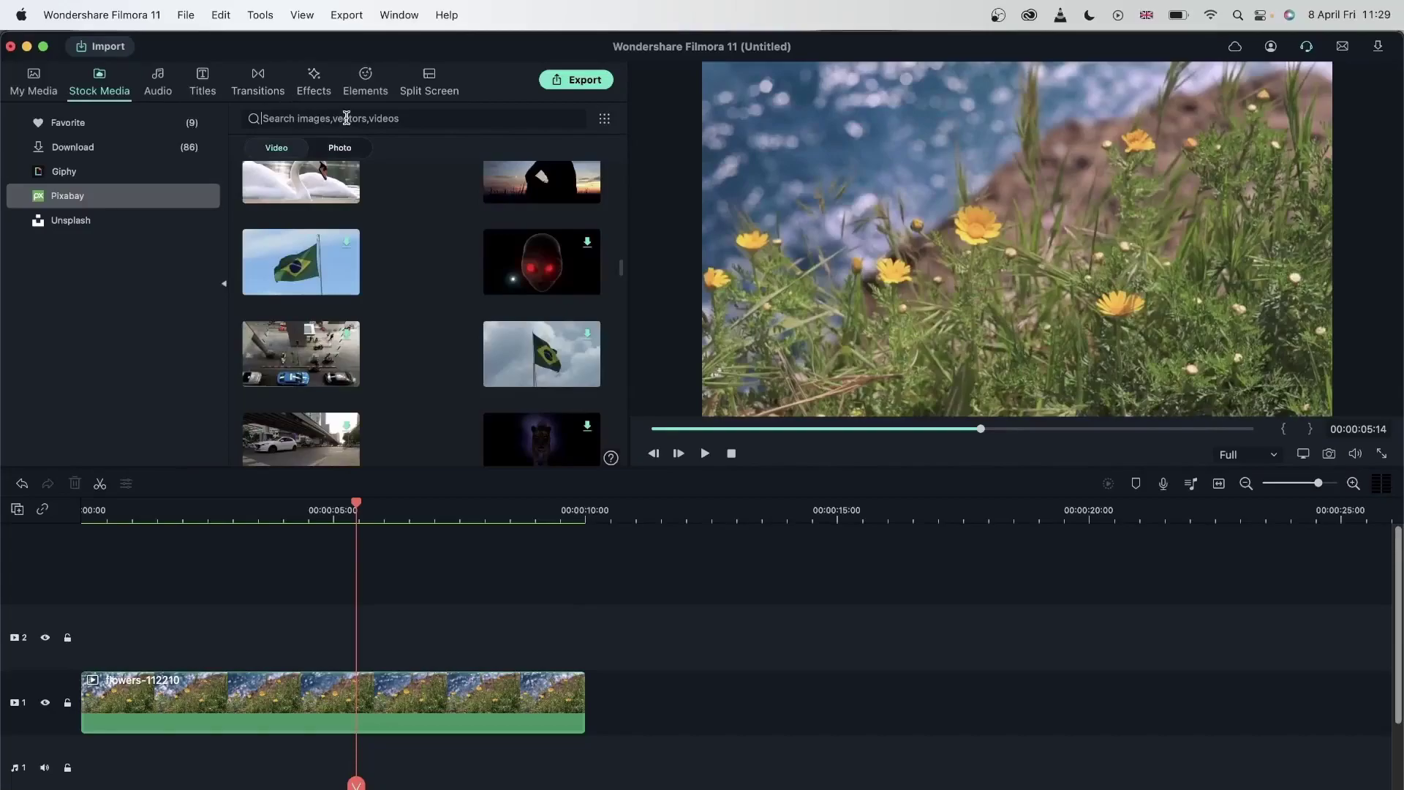
pyautogui.write('overlay')
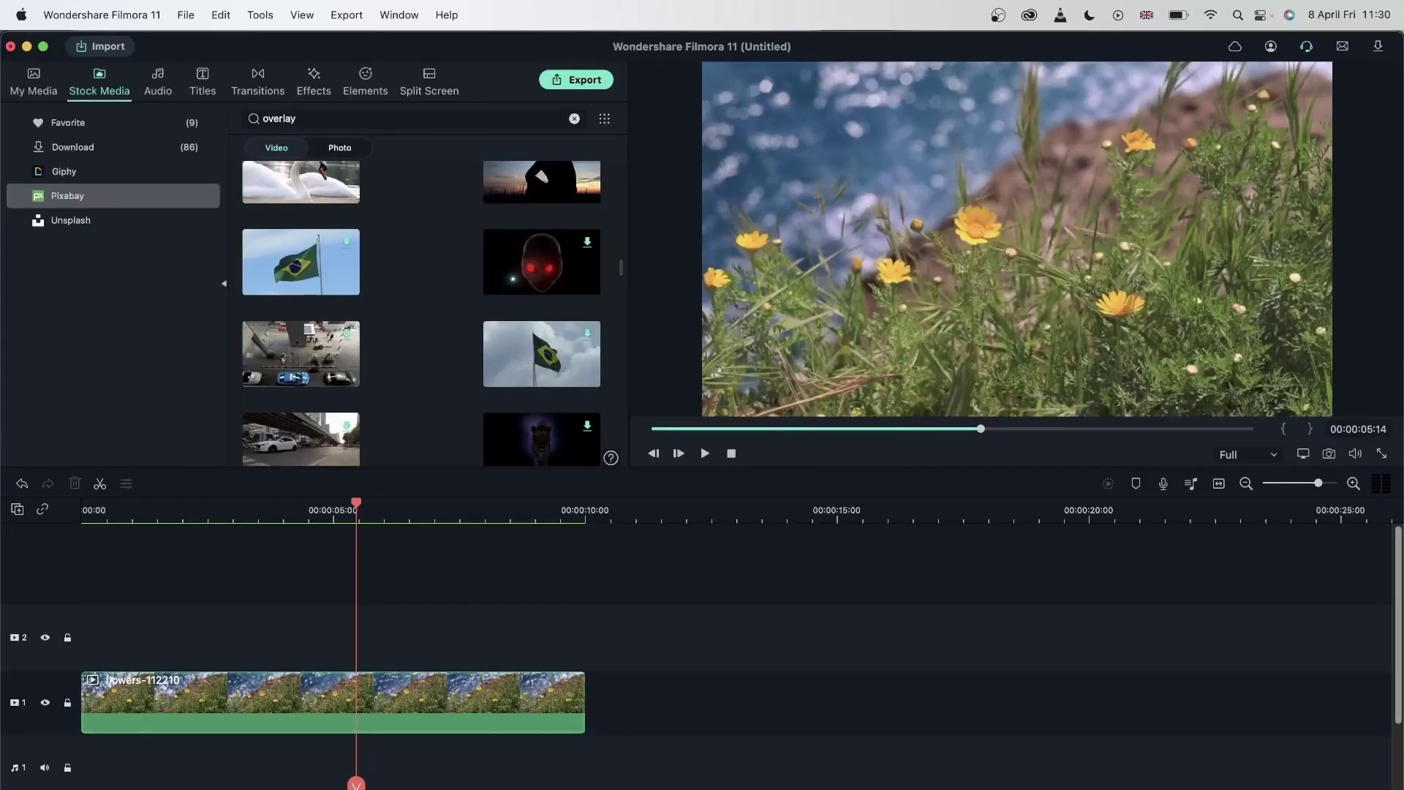
pyautogui.press('Return')
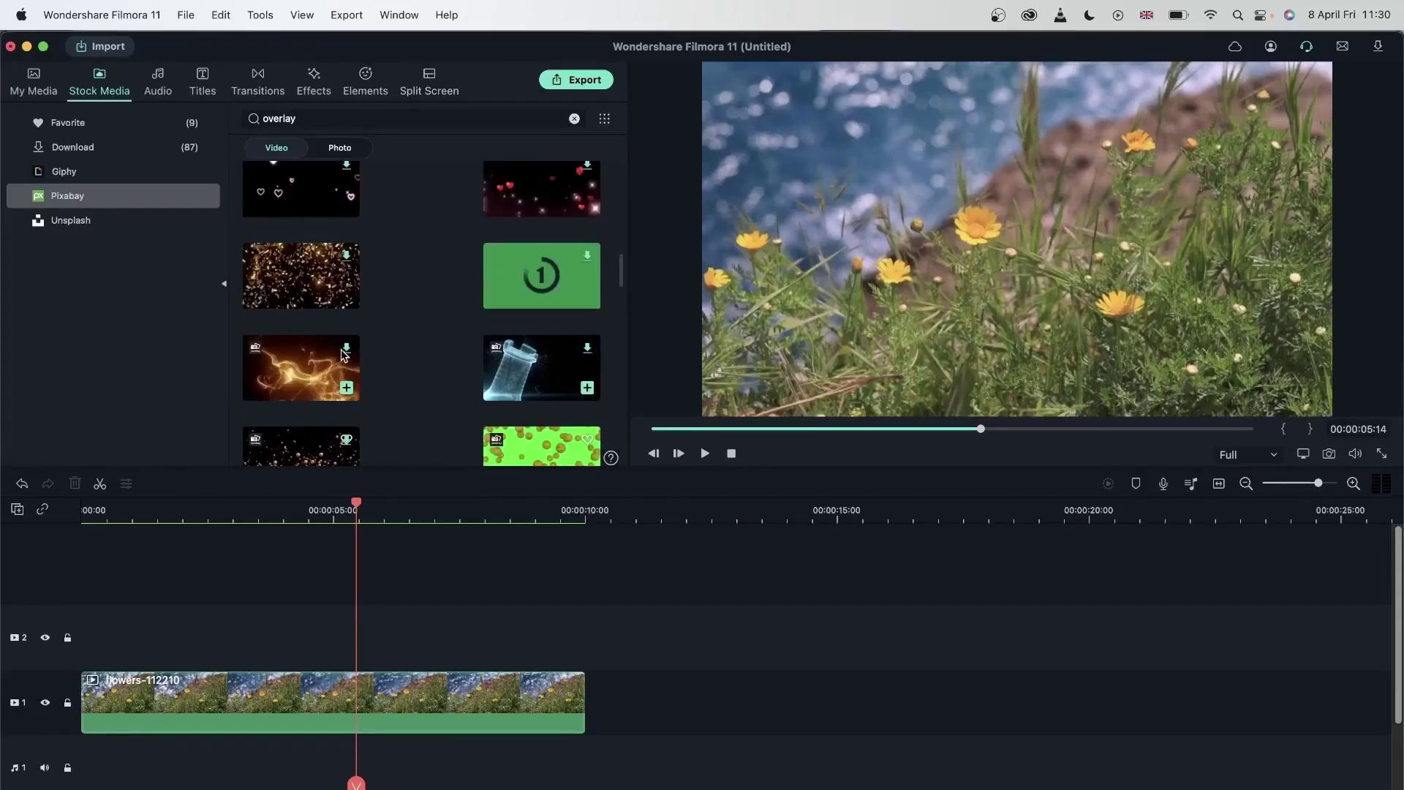
pyautogui.scroll(1, 468, 303)
pyautogui.scroll(-3, 469, 304)
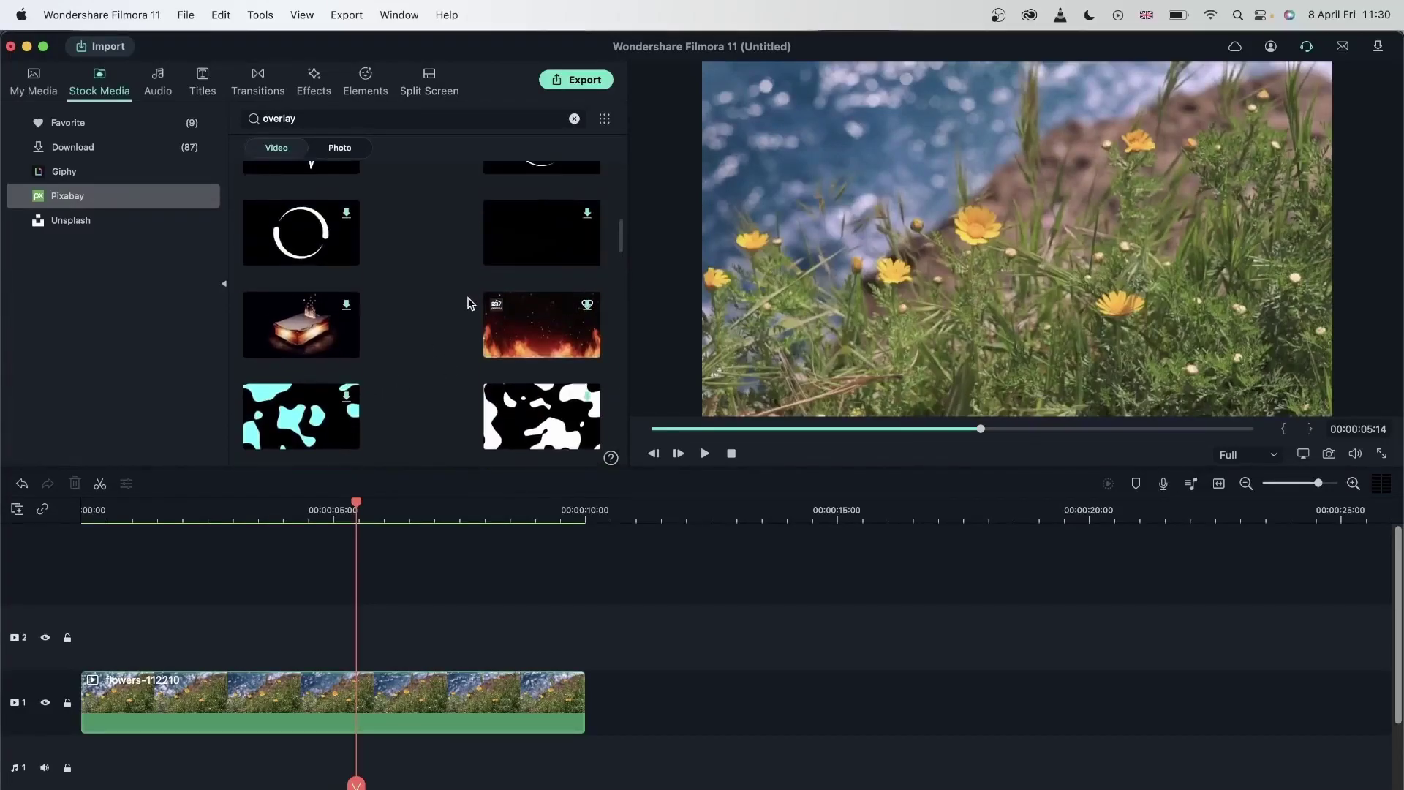
pyautogui.scroll(-3, 469, 303)
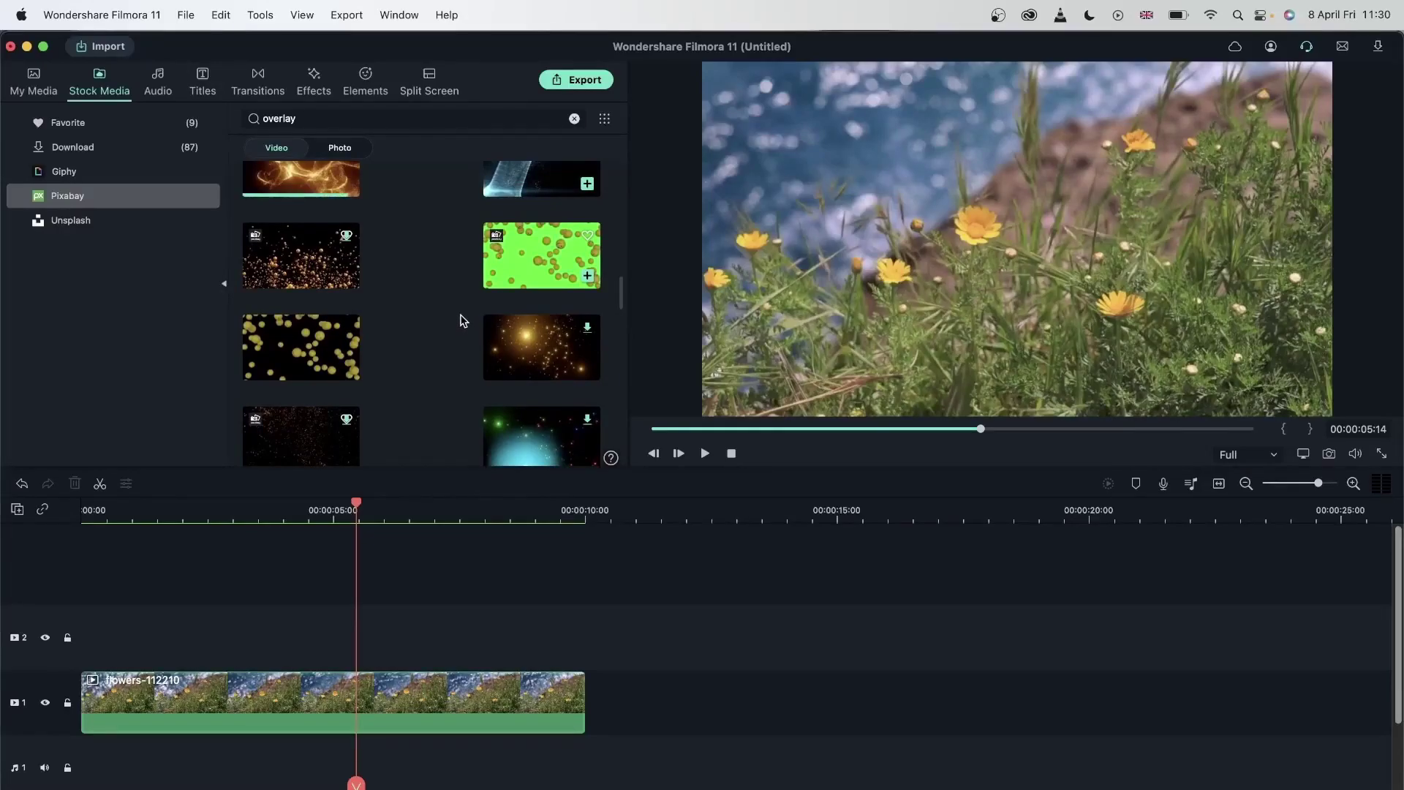
pyautogui.scroll(2, 300, 212)
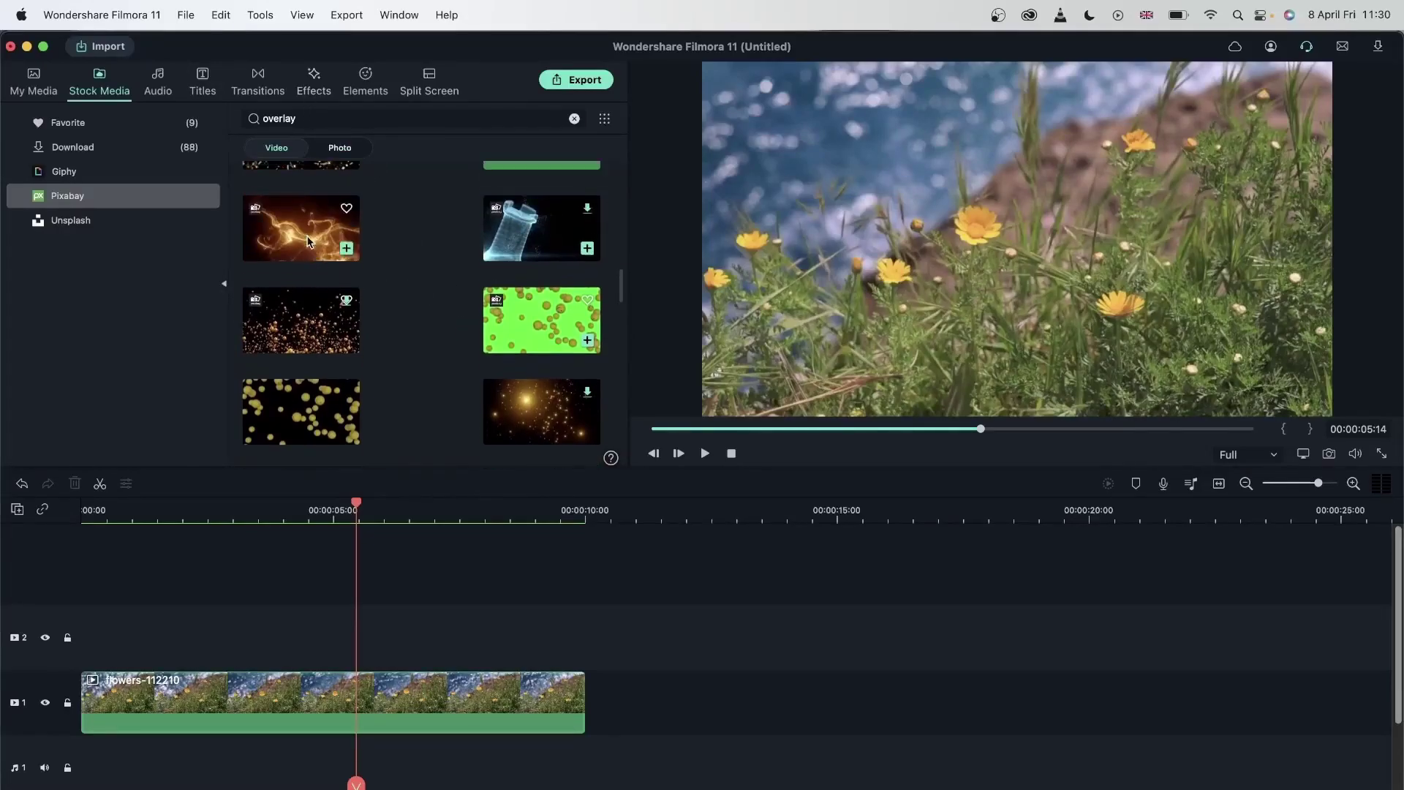
# Add the gold-100334 particle clip to track 2 at the timeline start and scrub through it.
pyautogui.moveTo(292, 221); pyautogui.dragTo(87, 627)
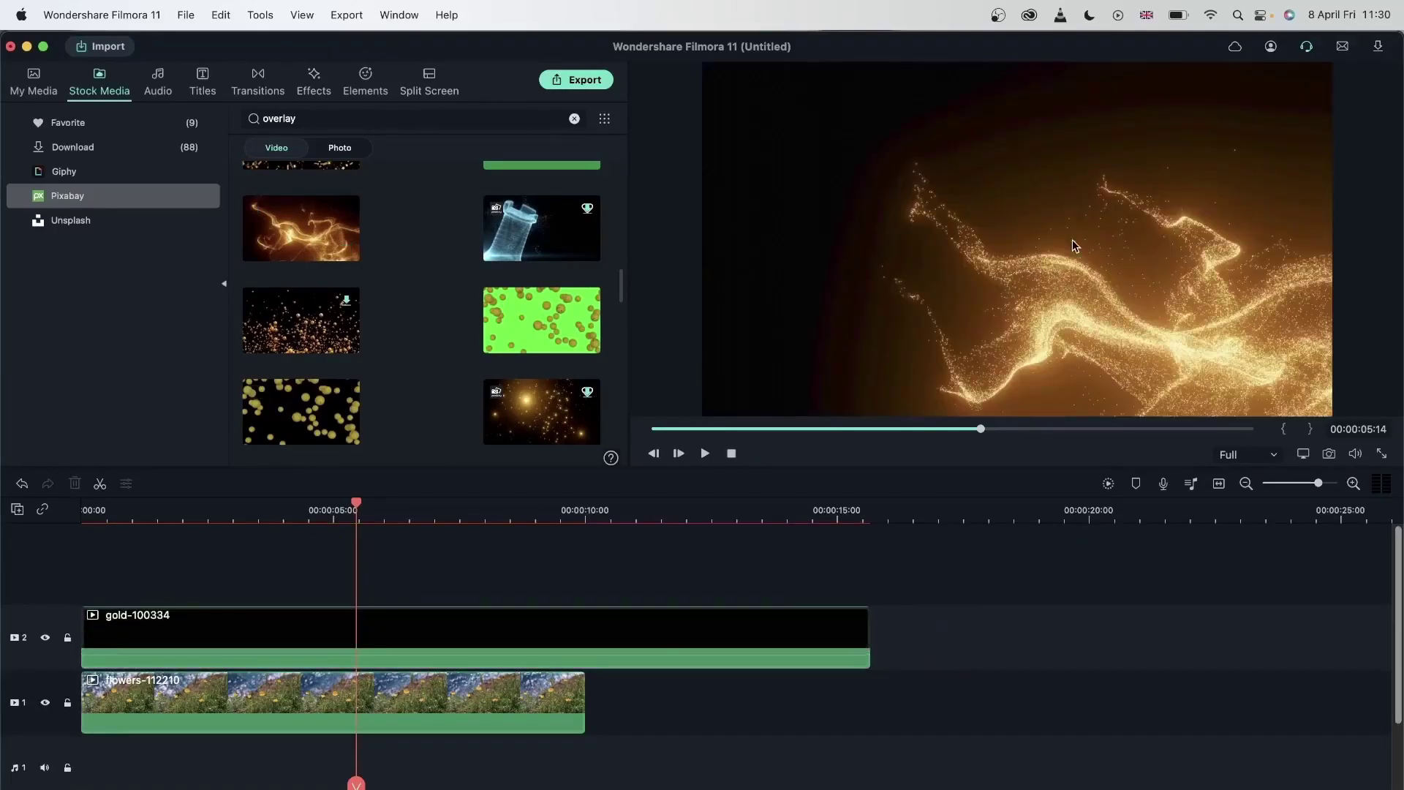
pyautogui.click(248, 509)
pyautogui.click(300, 511)
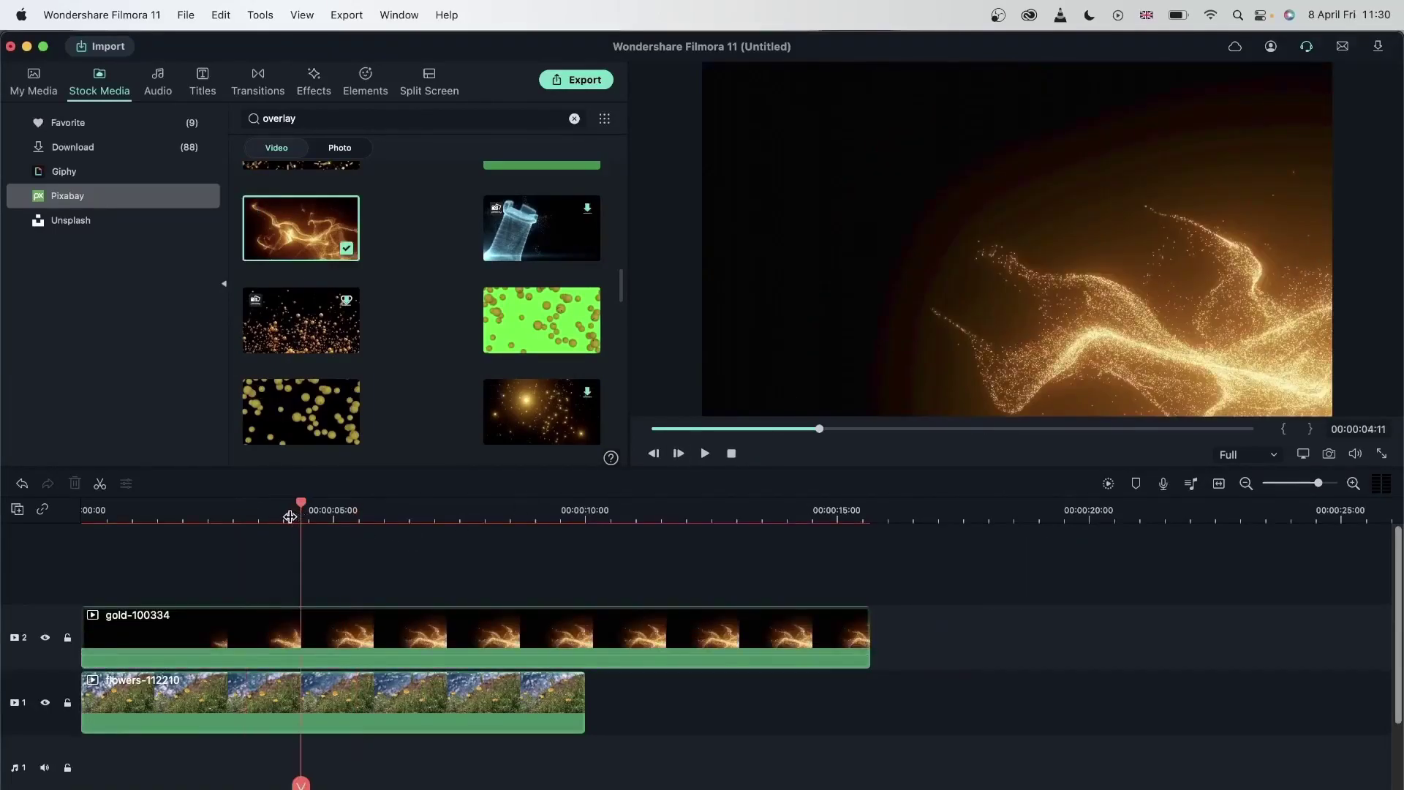
pyautogui.click(422, 516)
pyautogui.moveTo(434, 520); pyautogui.dragTo(273, 574)
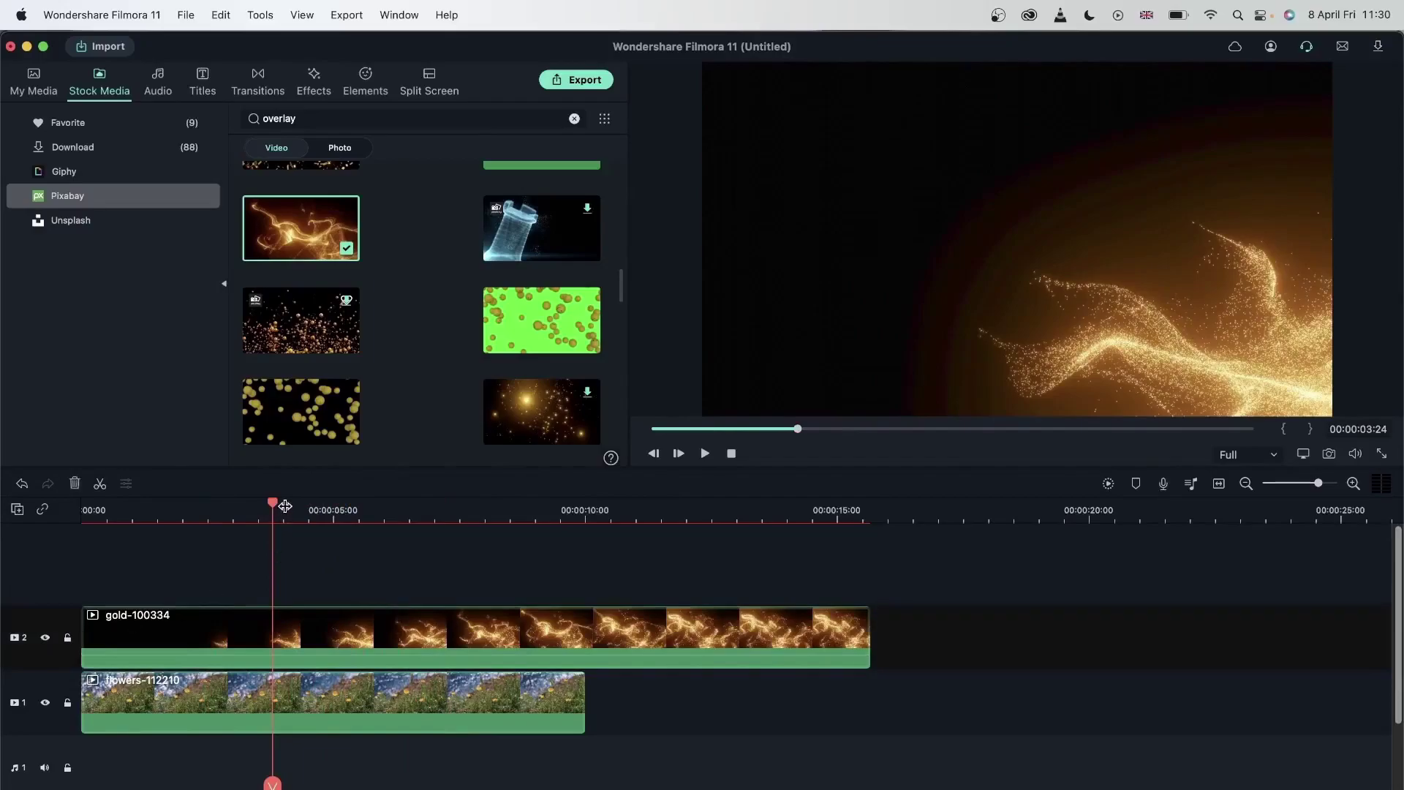
# Hide and re-show track 2 to compare, leaving the playhead at 00:00:03:15.
pyautogui.click(43, 639)
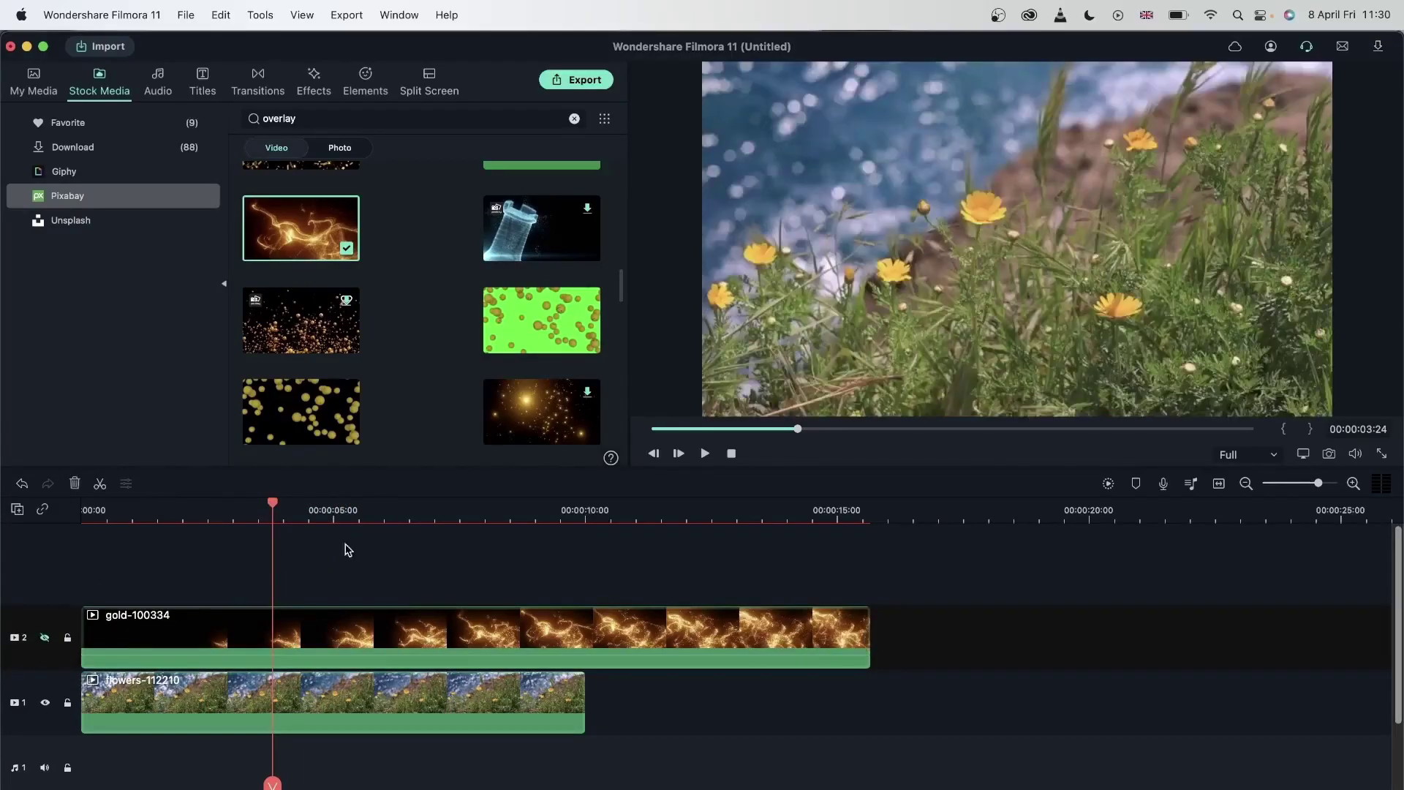
pyautogui.click(341, 518)
pyautogui.moveTo(342, 518); pyautogui.dragTo(84, 519)
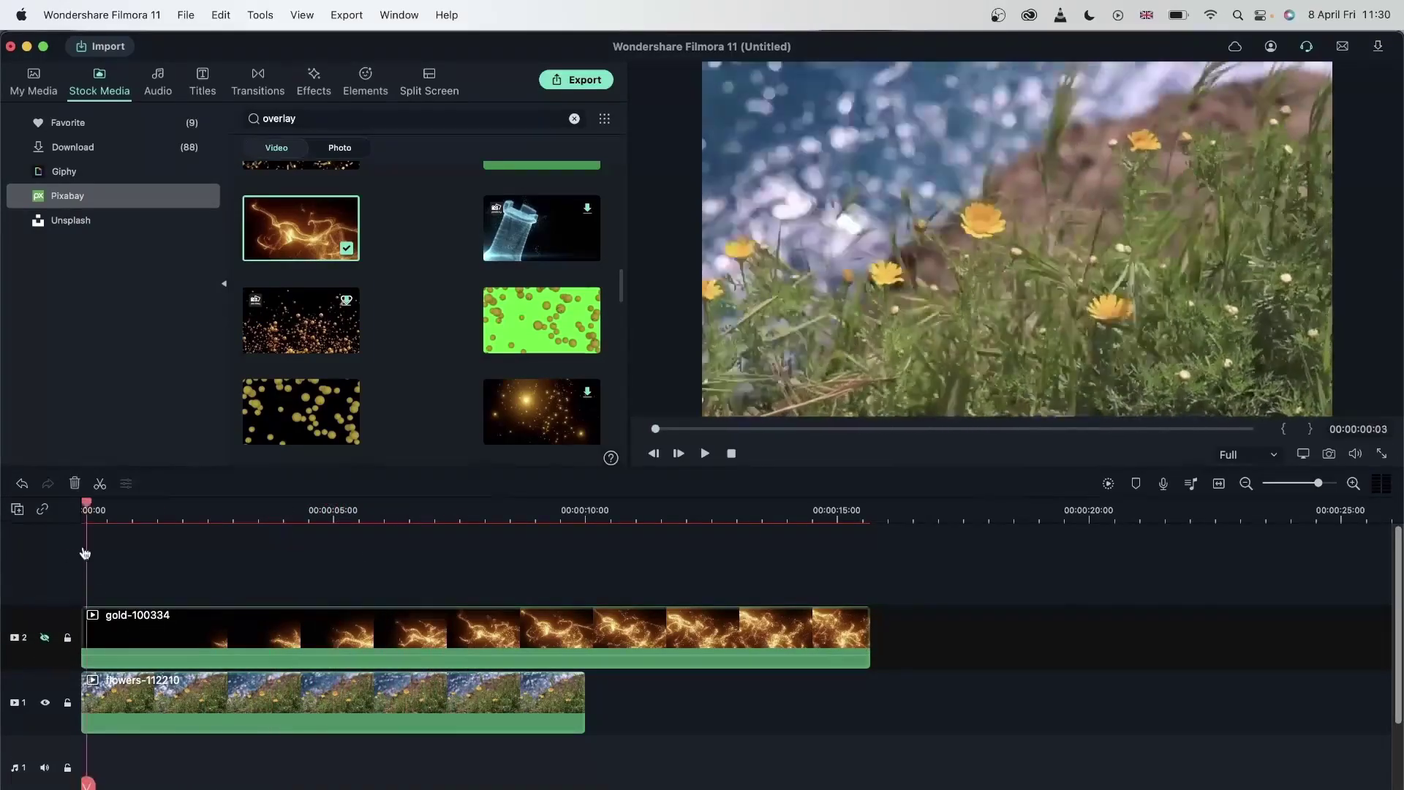
pyautogui.click(46, 639)
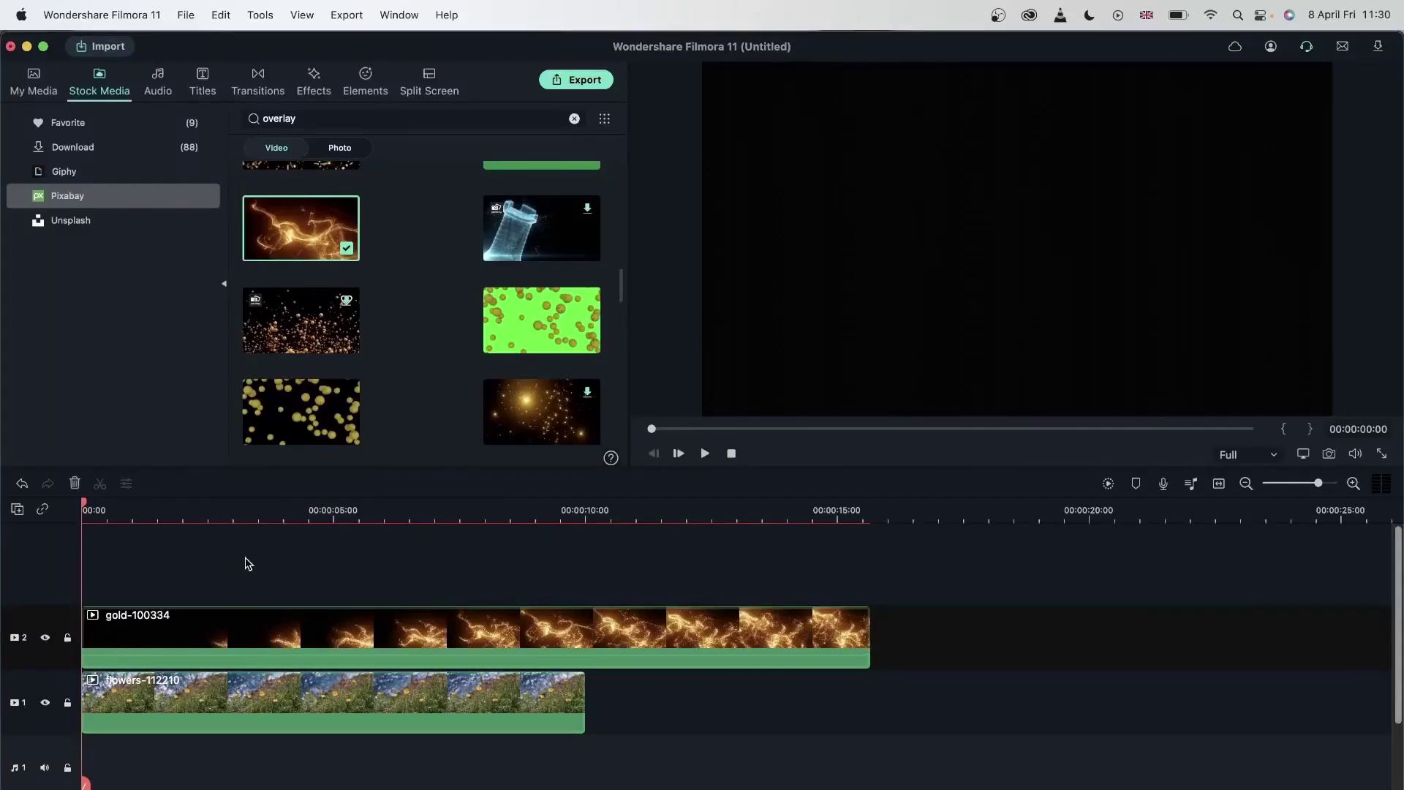
pyautogui.click(257, 512)
# Set the gold-100334 clip's blending mode to Screen, test opacity, and confirm at 100%.
pyautogui.doubleClick(348, 635)
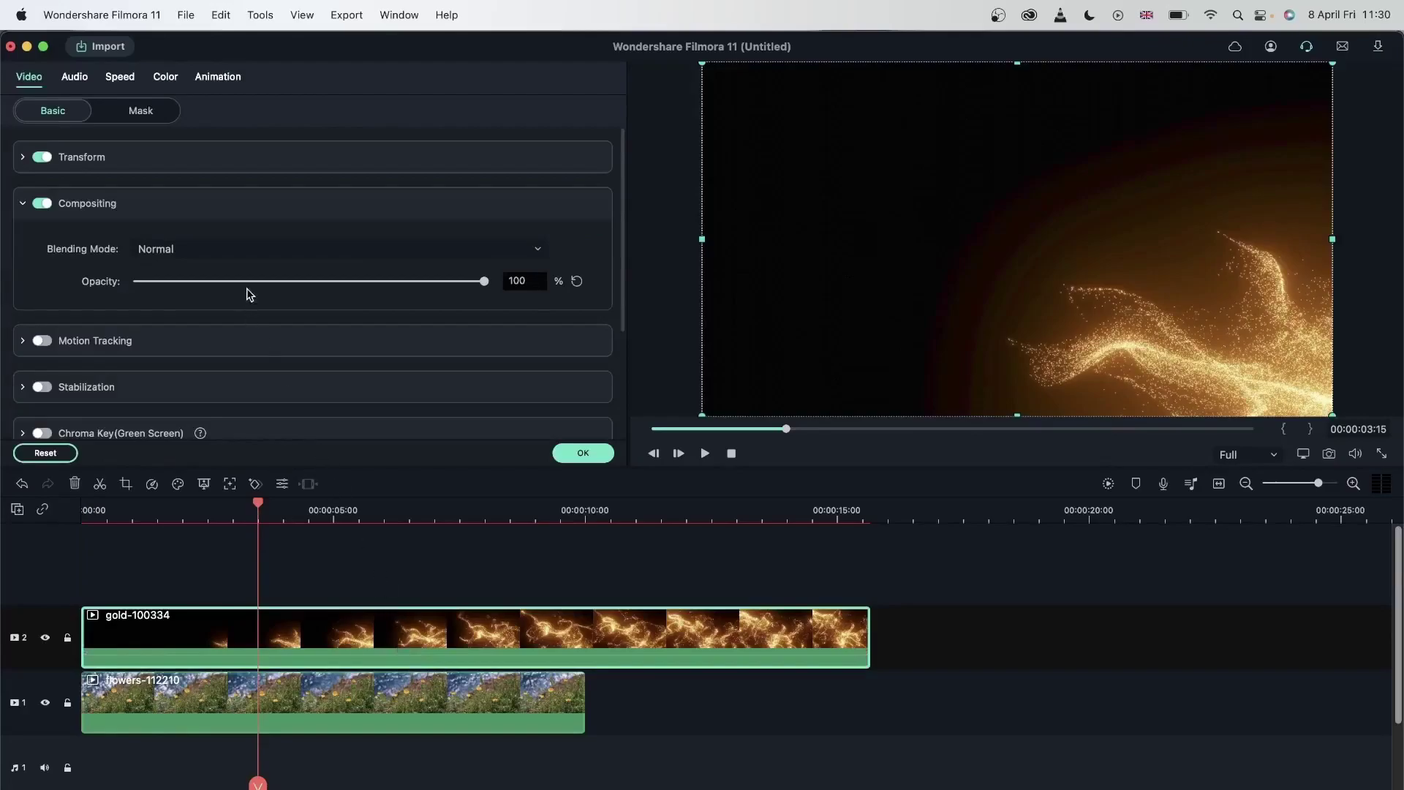
pyautogui.click(227, 251)
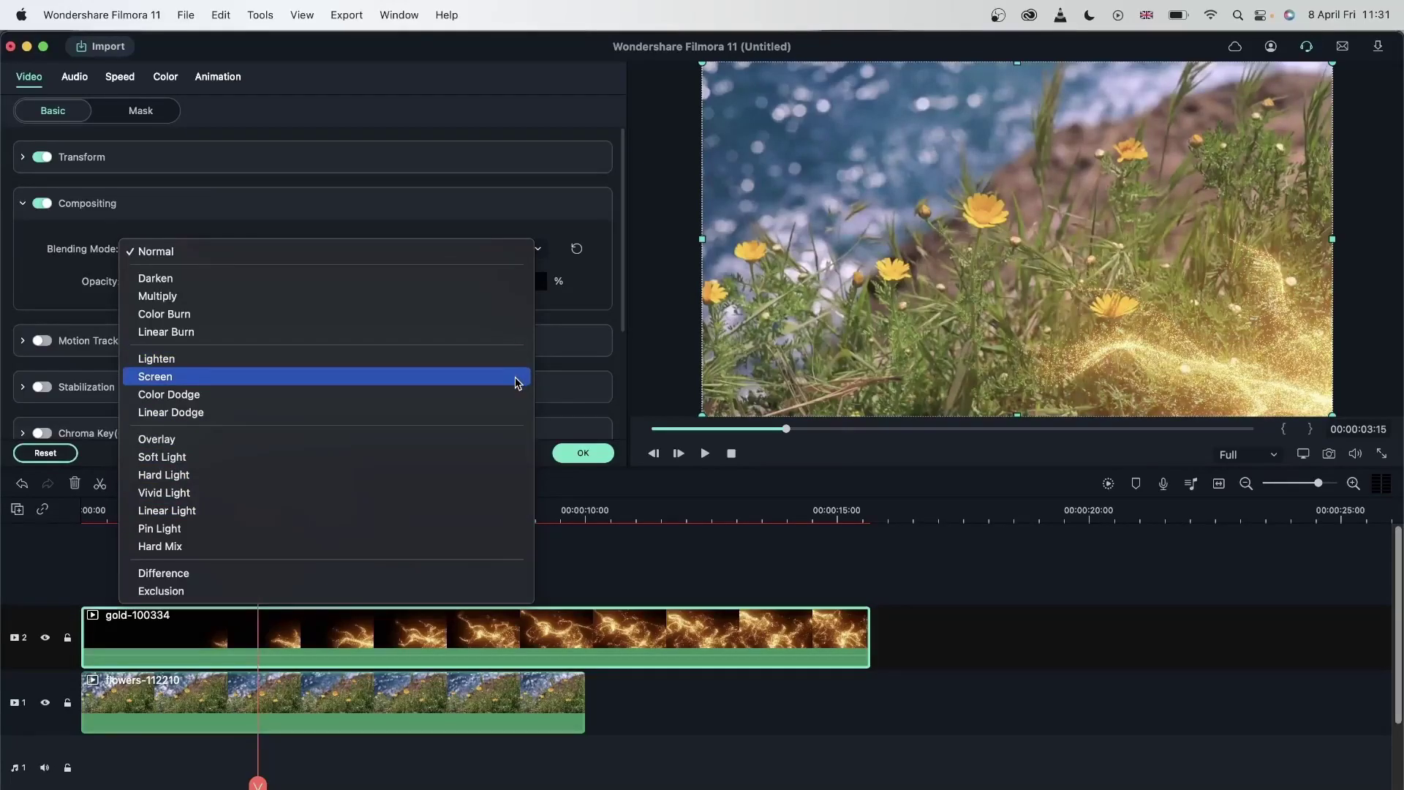
pyautogui.click(514, 376)
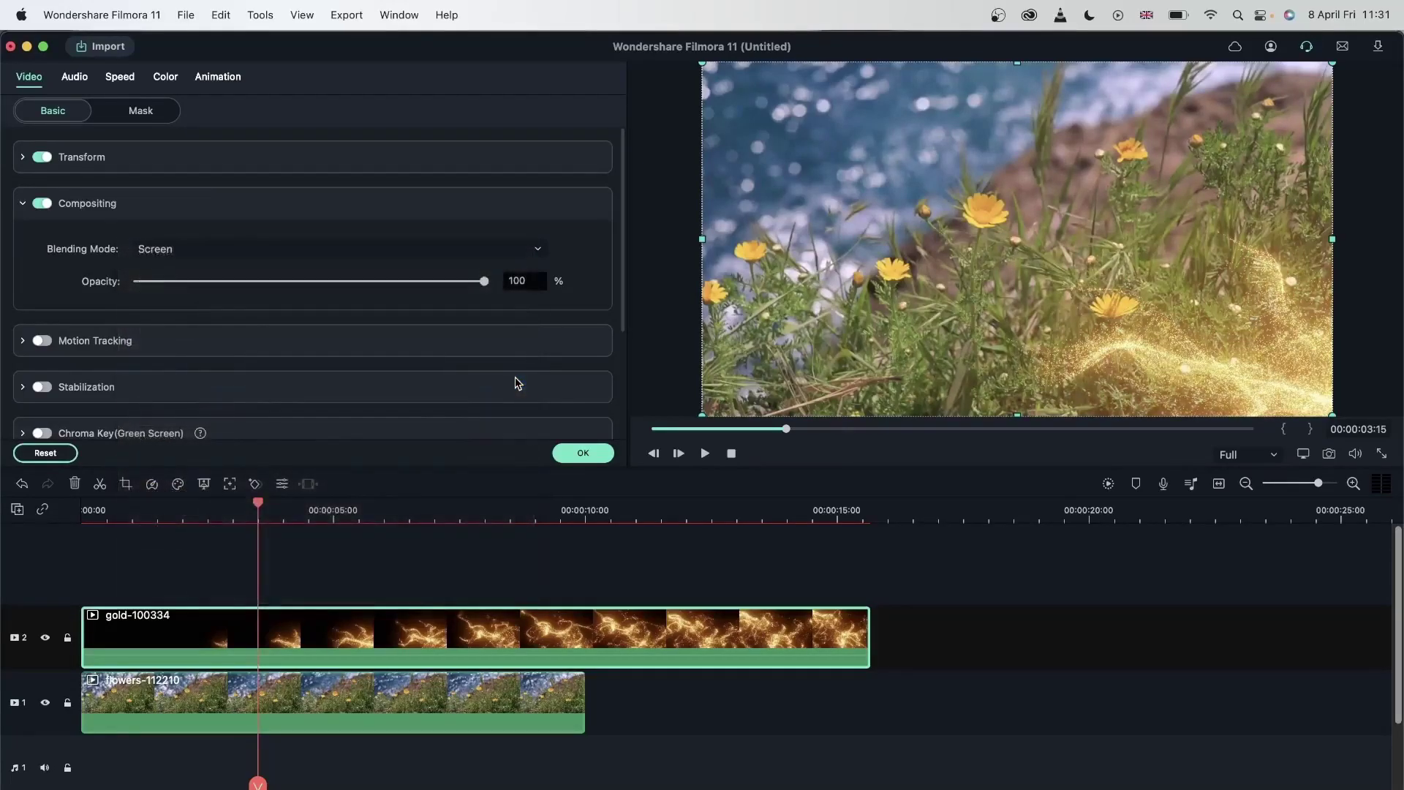
pyautogui.moveTo(488, 286); pyautogui.dragTo(229, 291)
pyautogui.click(577, 281)
pyautogui.moveTo(484, 280); pyautogui.dragTo(545, 277)
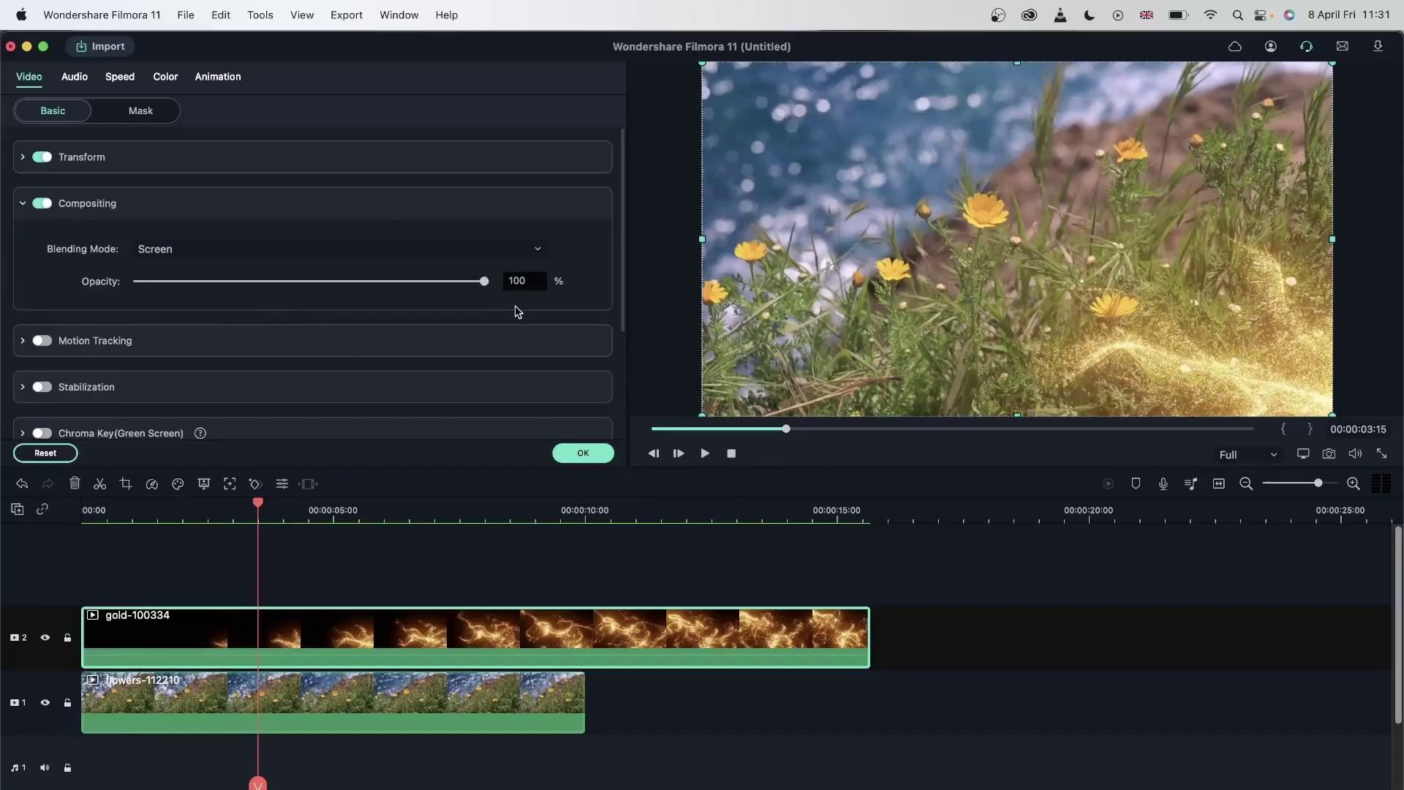
pyautogui.click(582, 451)
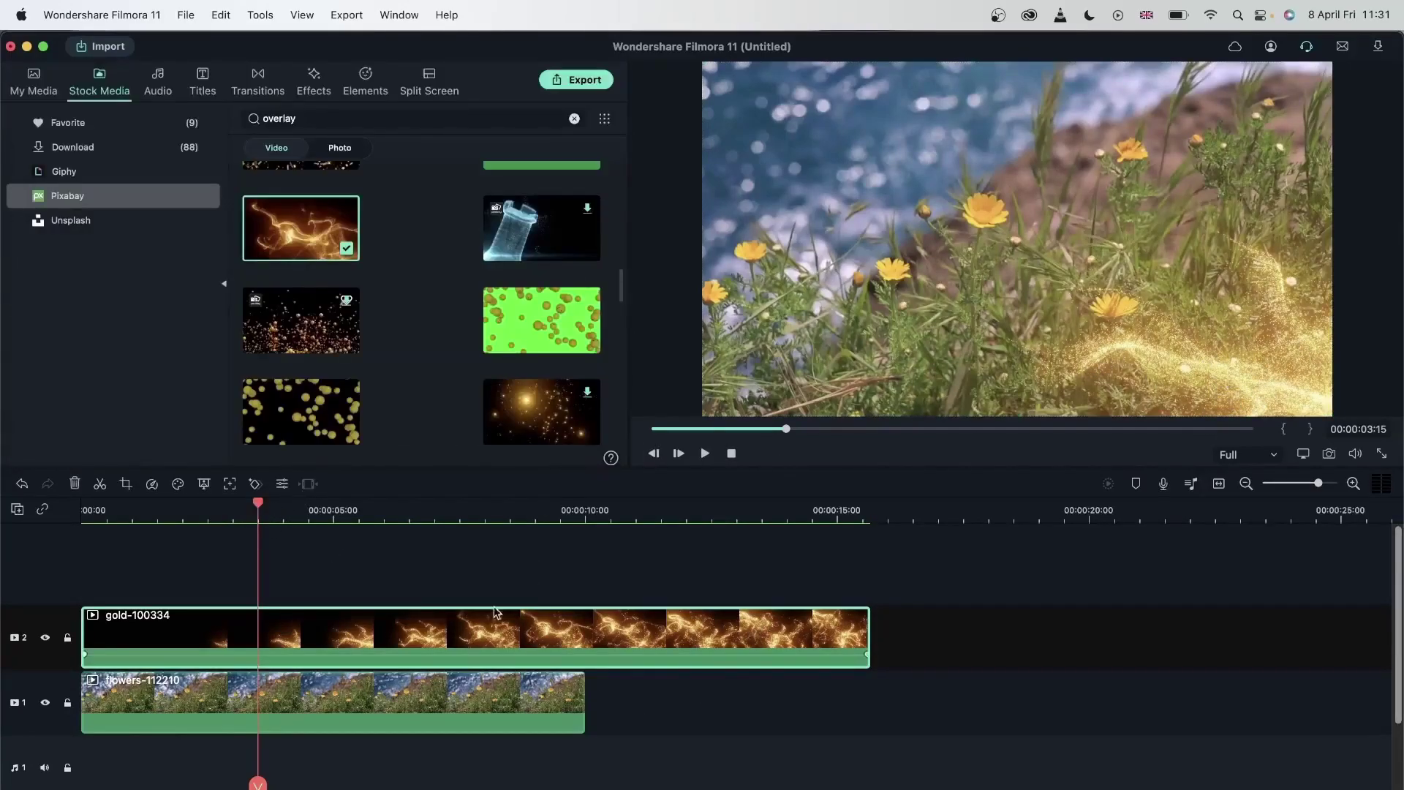
pyautogui.moveTo(83, 632); pyautogui.dragTo(204, 632)
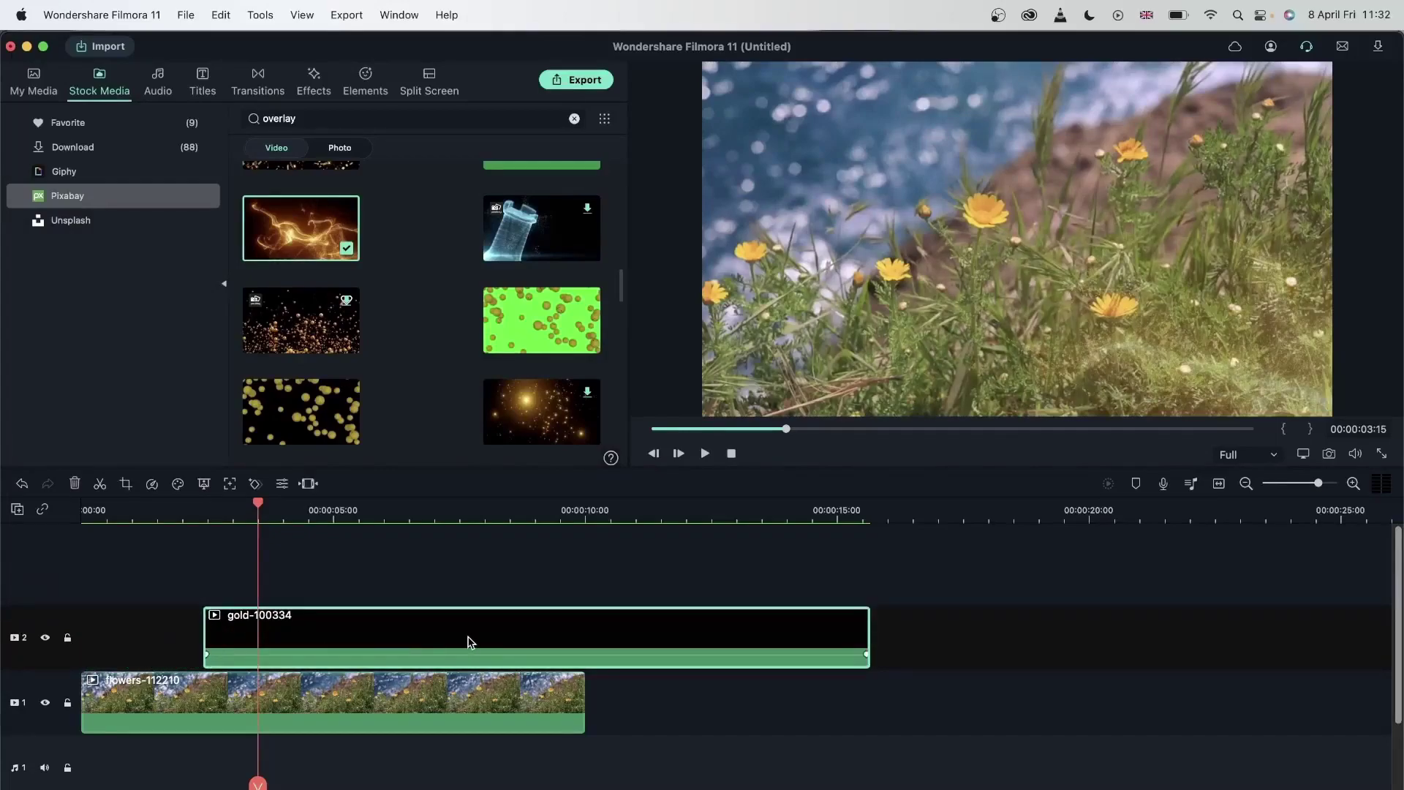
pyautogui.moveTo(470, 643); pyautogui.dragTo(326, 642)
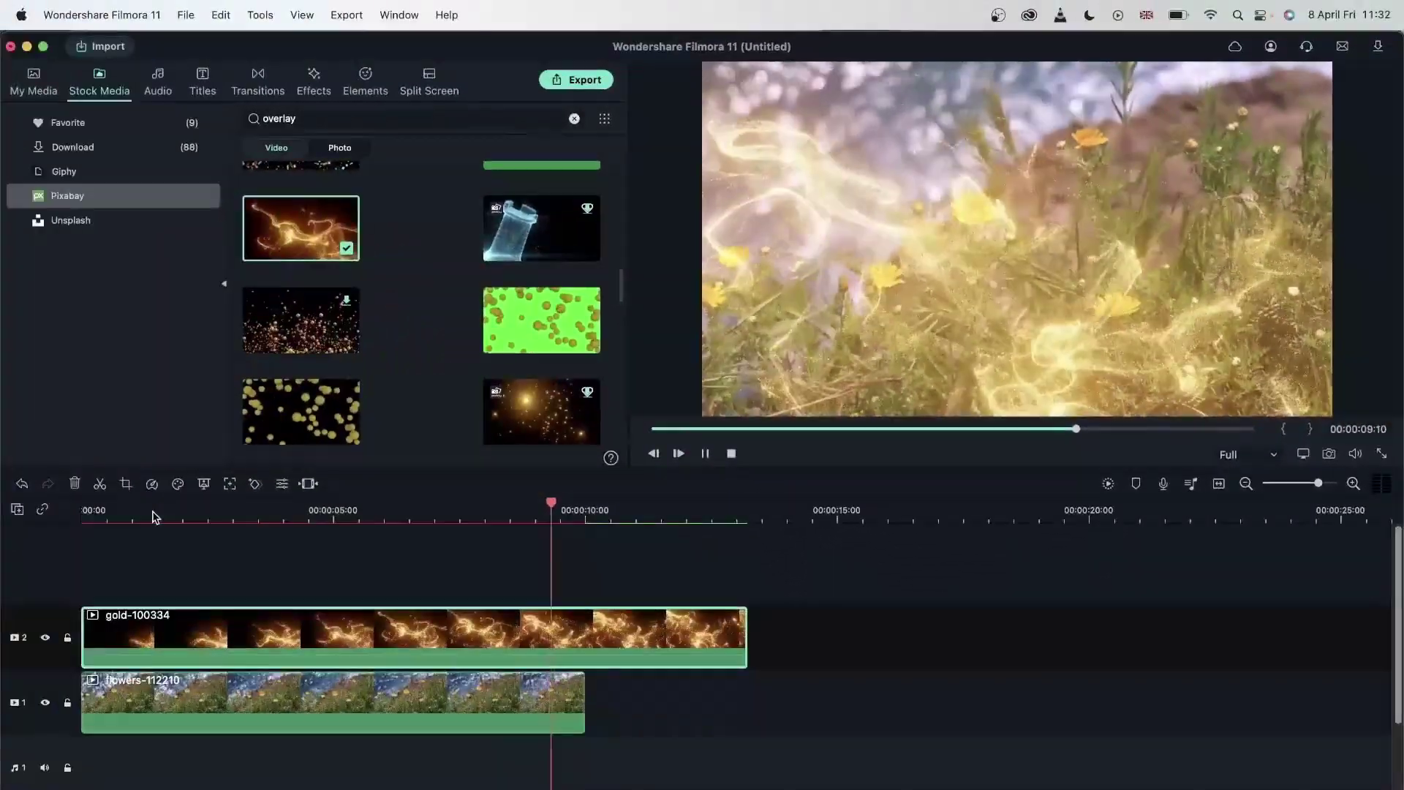
pyautogui.press('space')
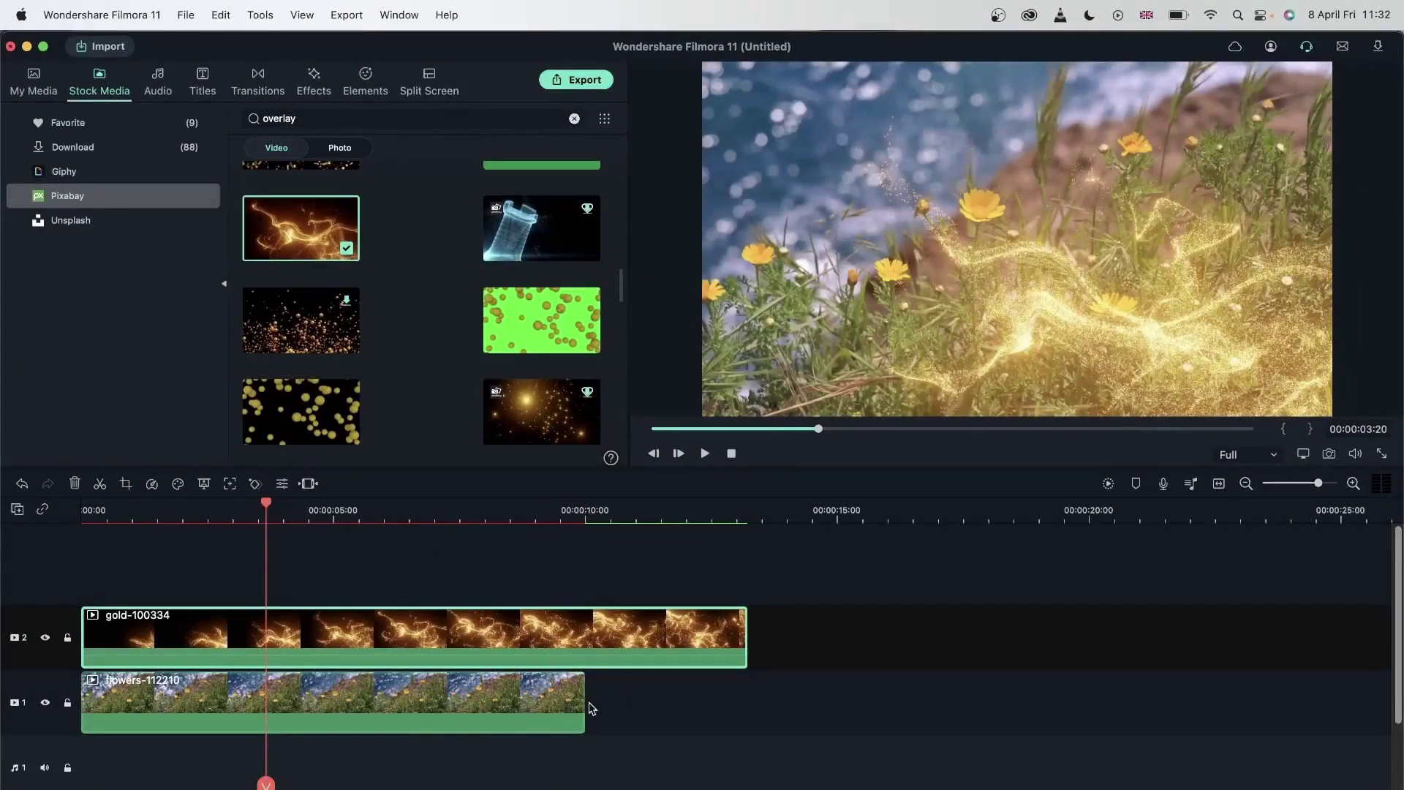
pyautogui.click(550, 510)
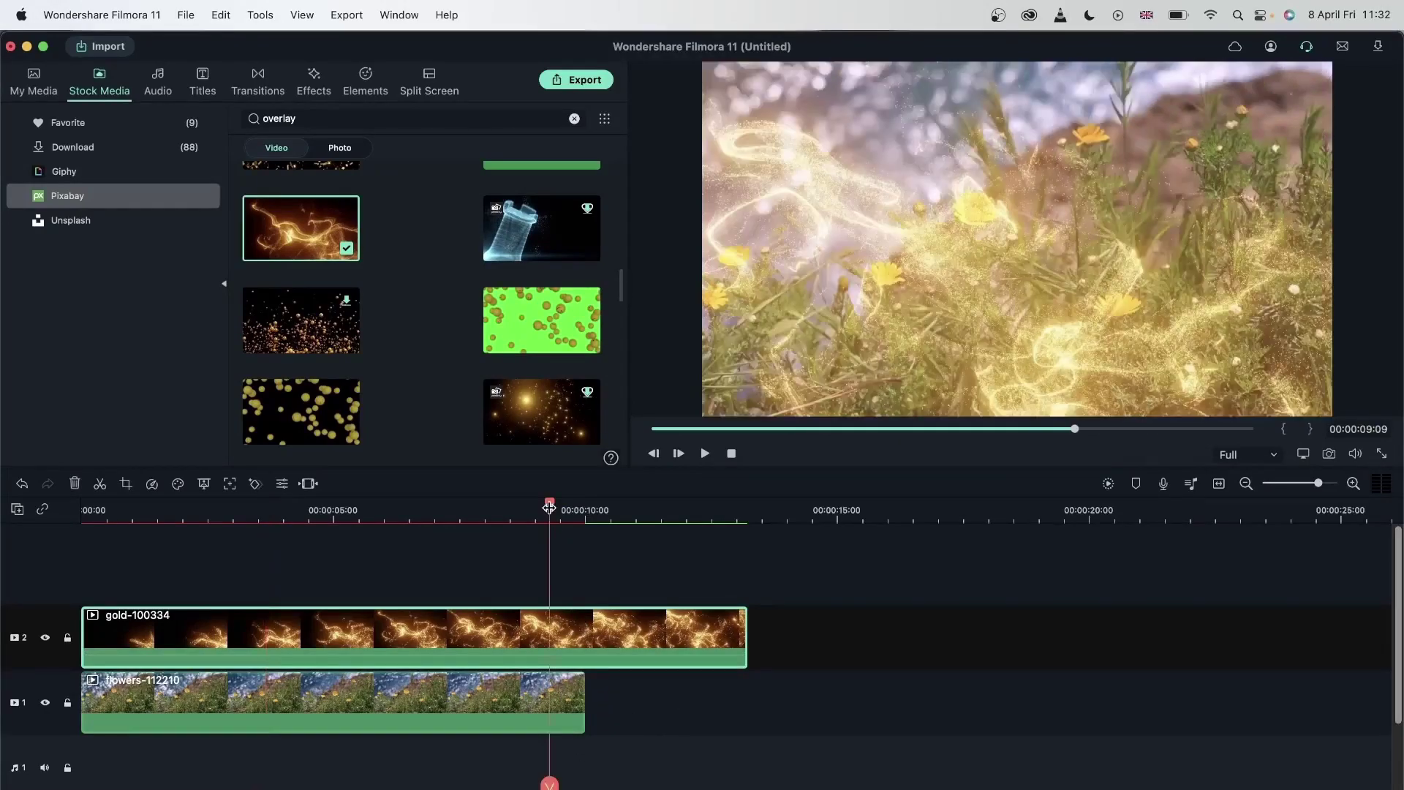
pyautogui.press('space')
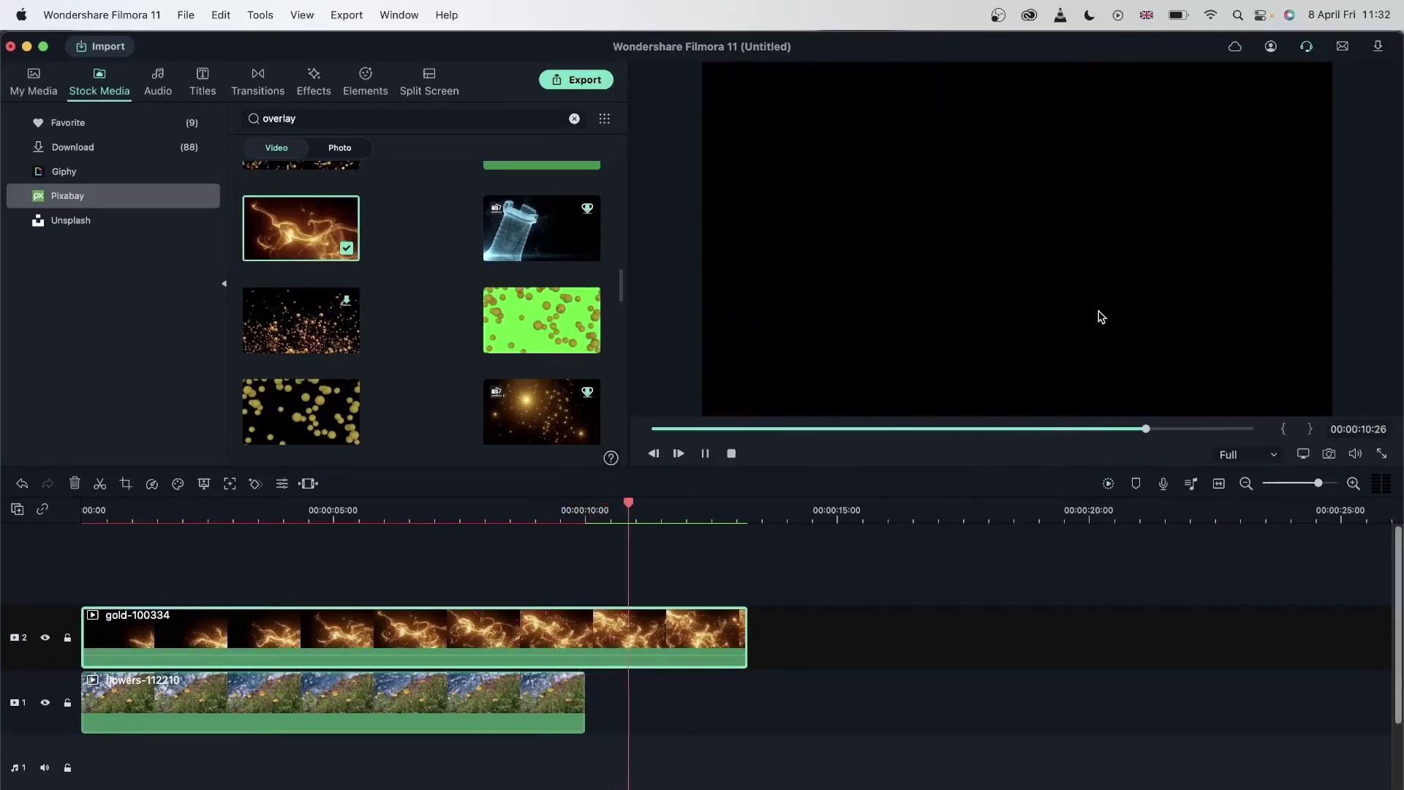
pyautogui.press('space')
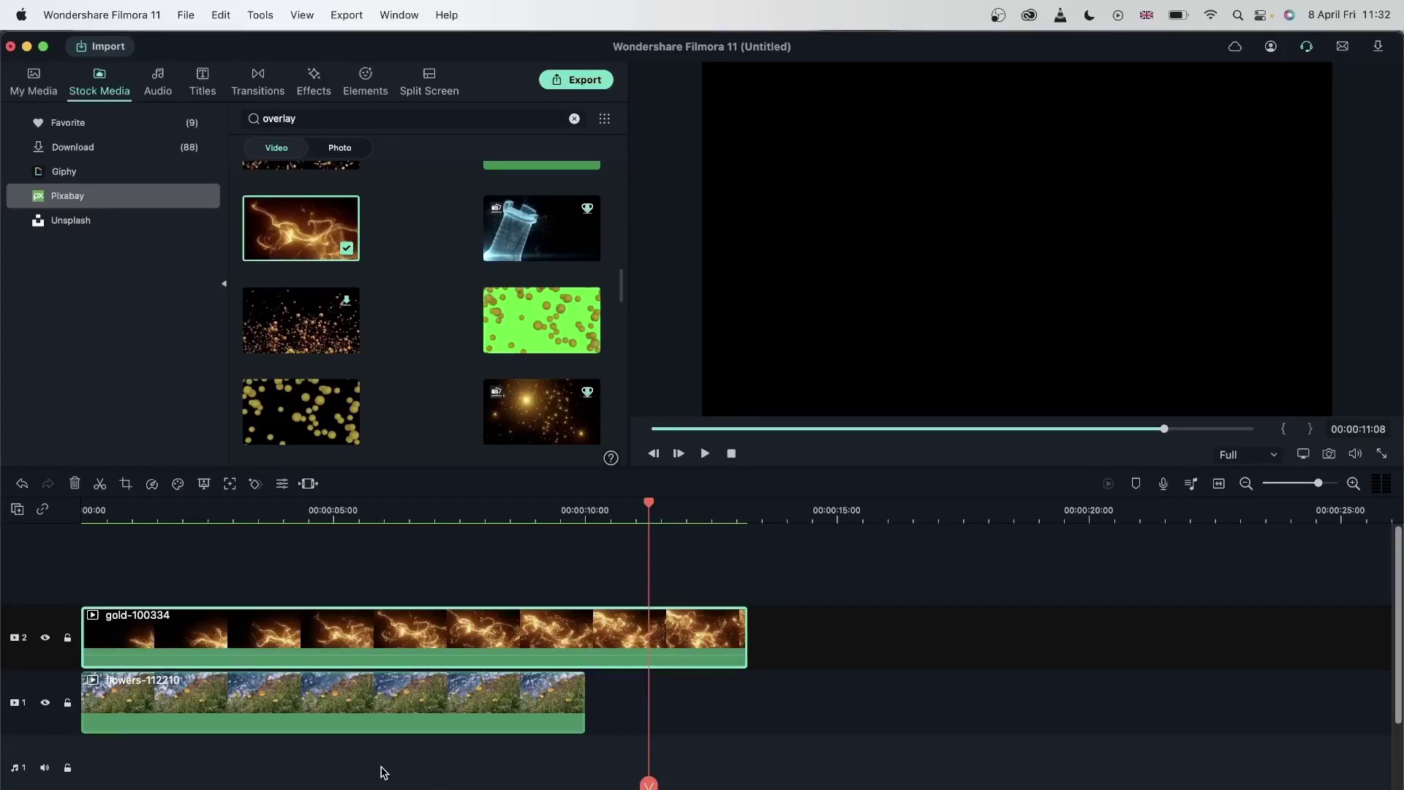
pyautogui.click(422, 512)
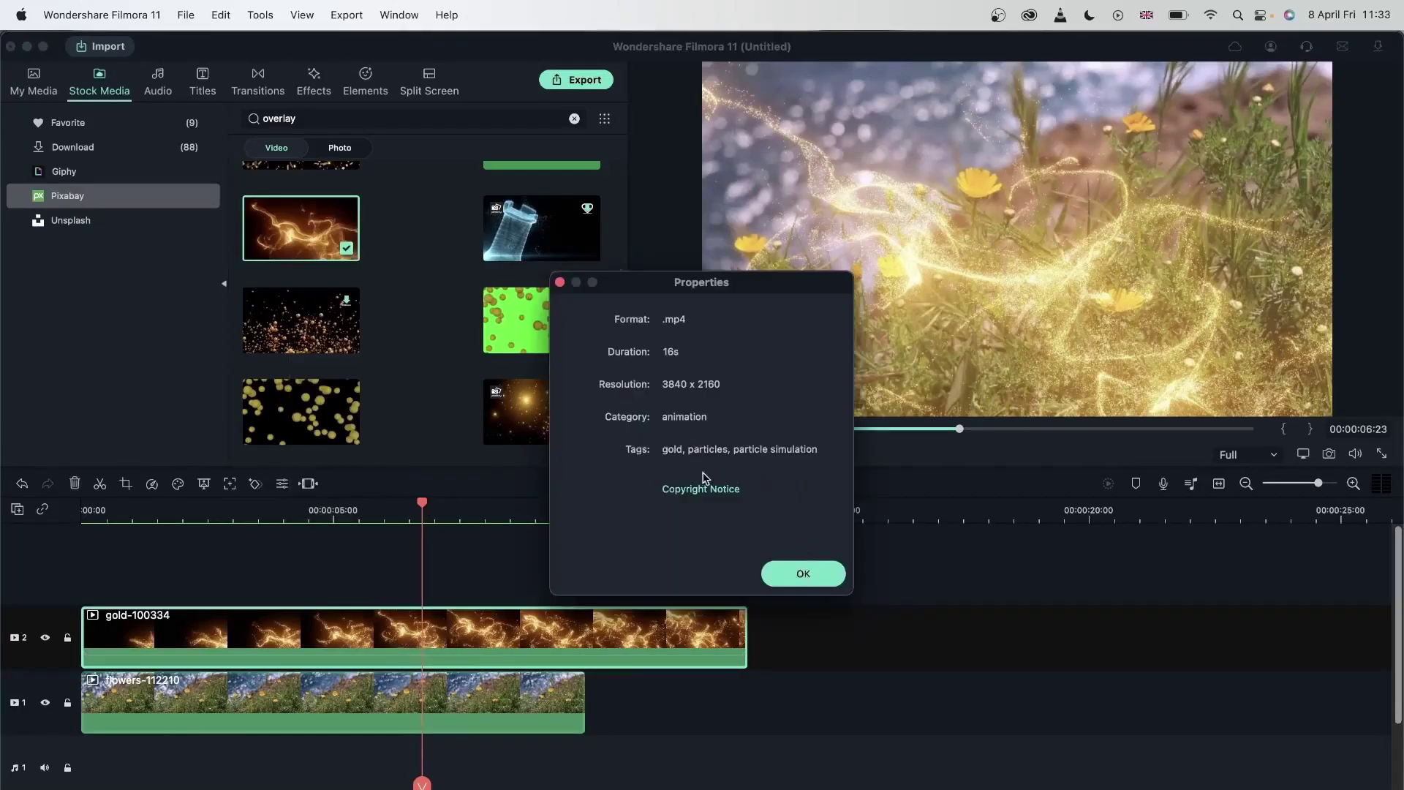
pyautogui.click(806, 574)
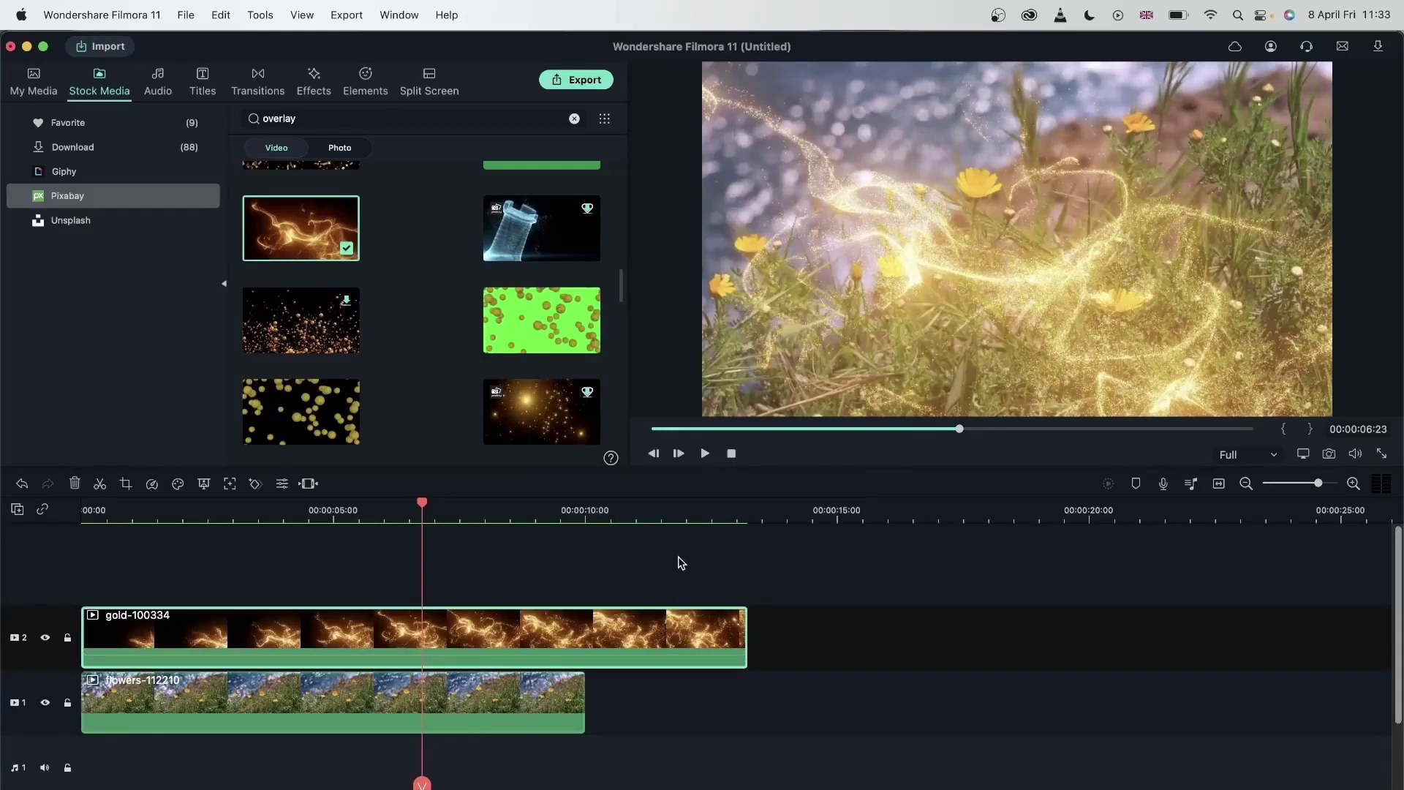
# Marquee-select and delete the flowers and gold overlay clips from the timeline.
pyautogui.moveTo(677, 561); pyautogui.dragTo(401, 731)
pyautogui.press('Delete')
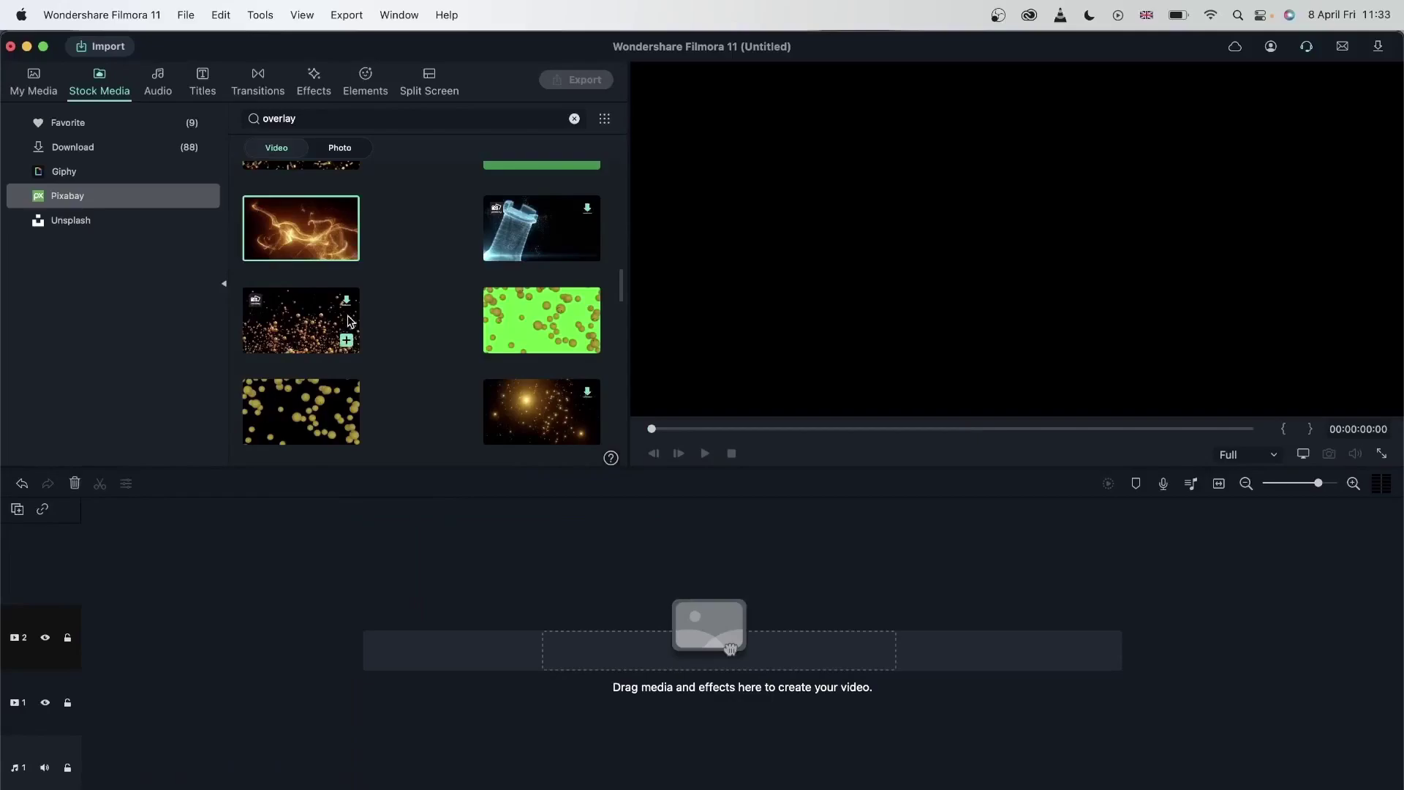
pyautogui.scroll(4, 361, 313)
pyautogui.scroll(10, 437, 300)
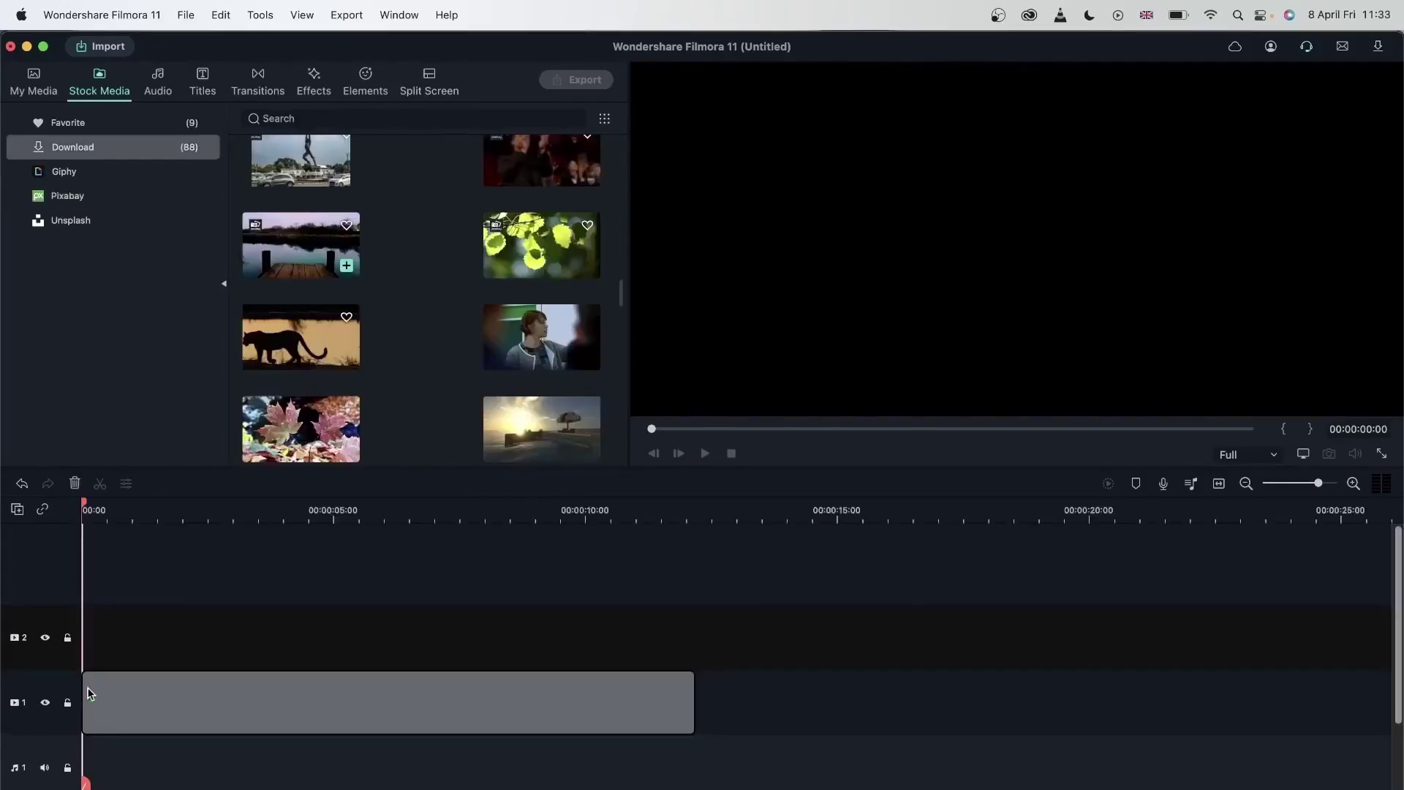
# Add the lake-112535 jetty clip to track 1 and scrub through it in the preview.
pyautogui.click(804, 541)
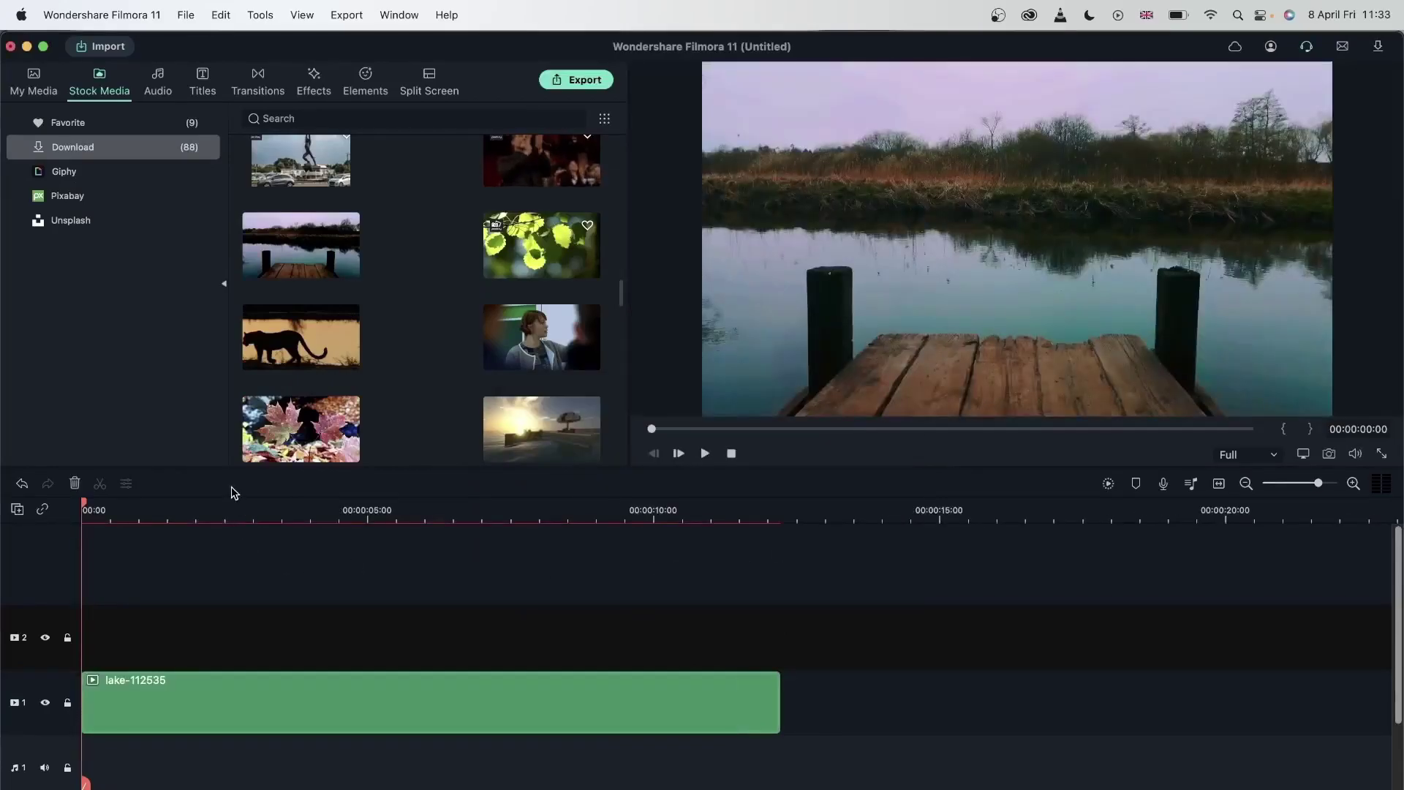
pyautogui.click(219, 510)
pyautogui.click(299, 512)
pyautogui.moveTo(302, 517); pyautogui.dragTo(139, 541)
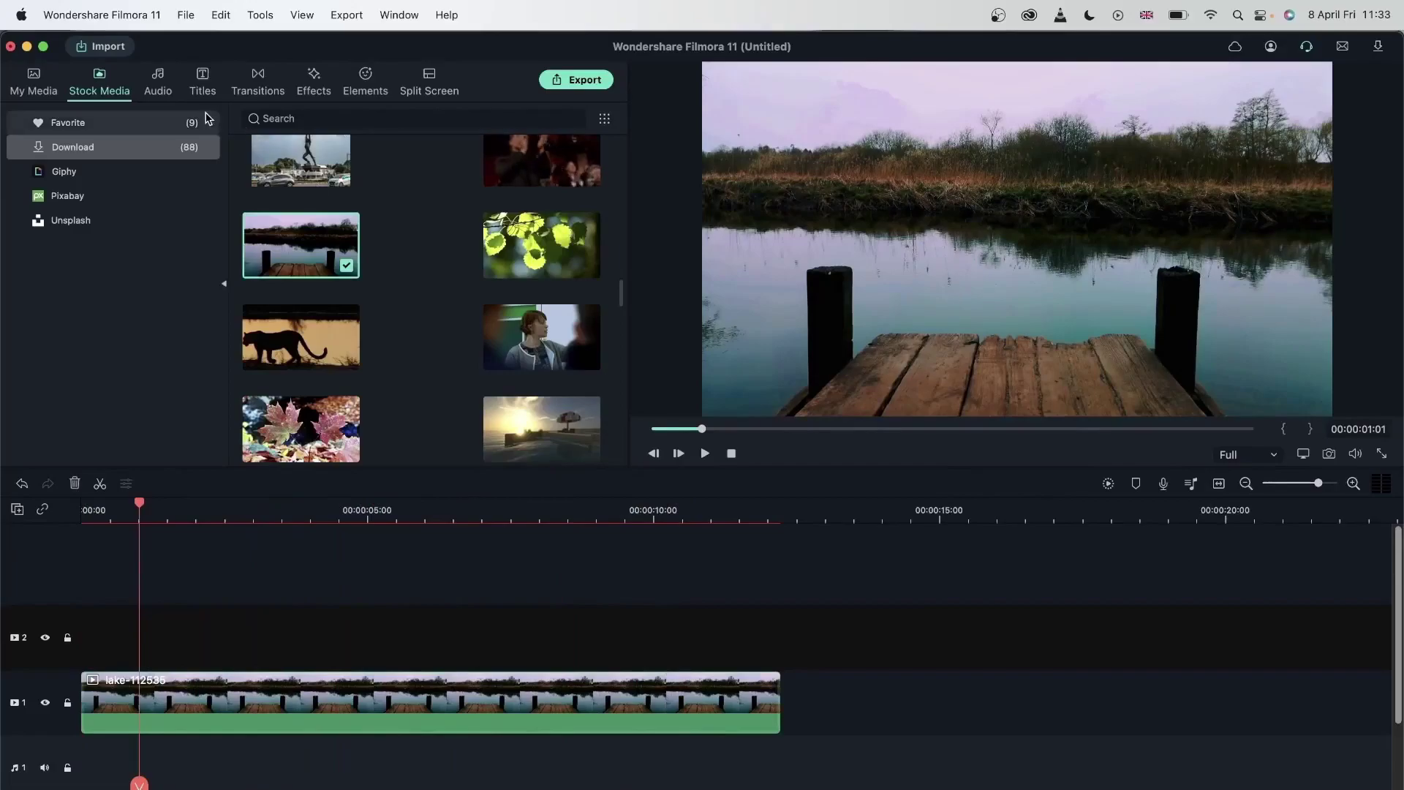
# Search Pixabay for rain overlay clips, download rain-77059, and place it on track 2 at 00:00.
pyautogui.click(138, 194)
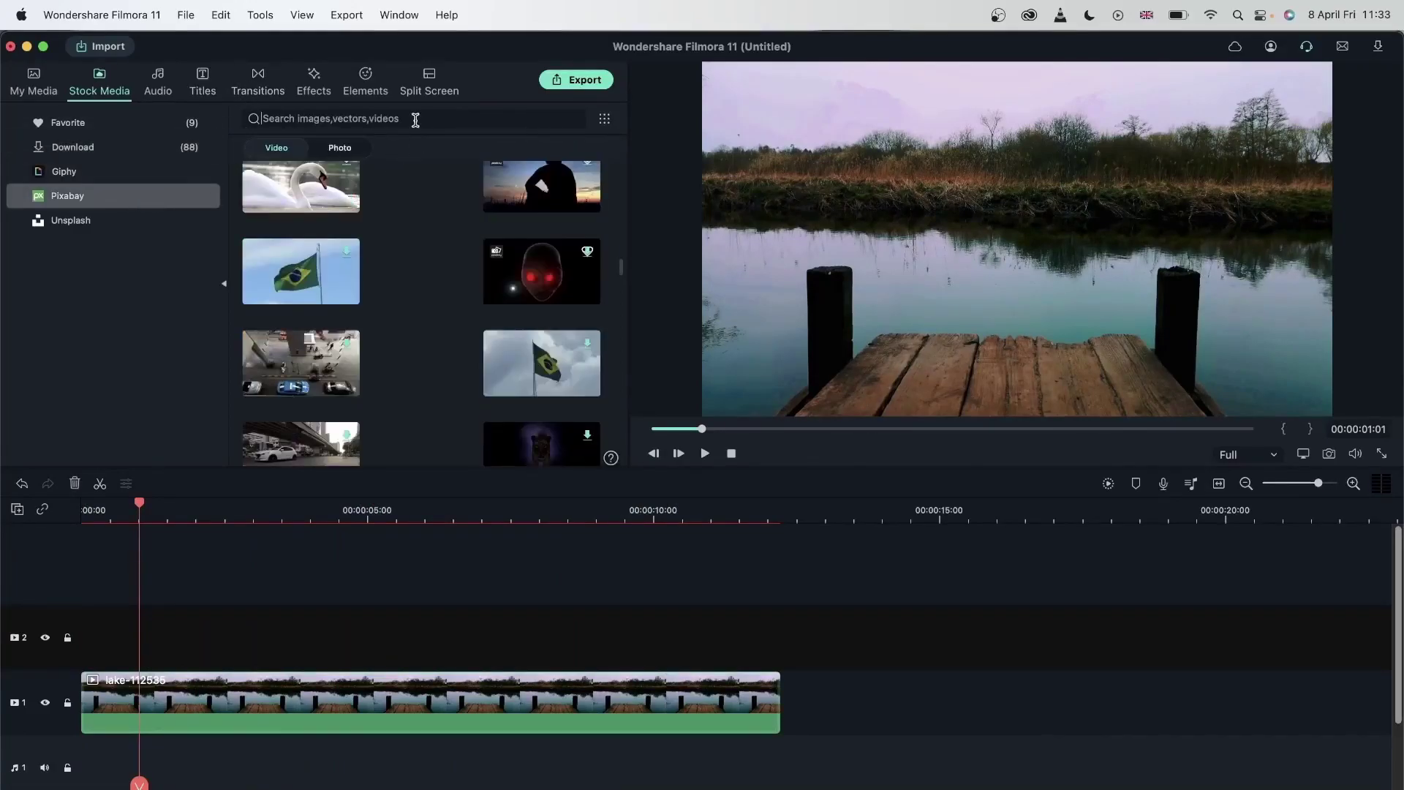
pyautogui.write('rain overlay')
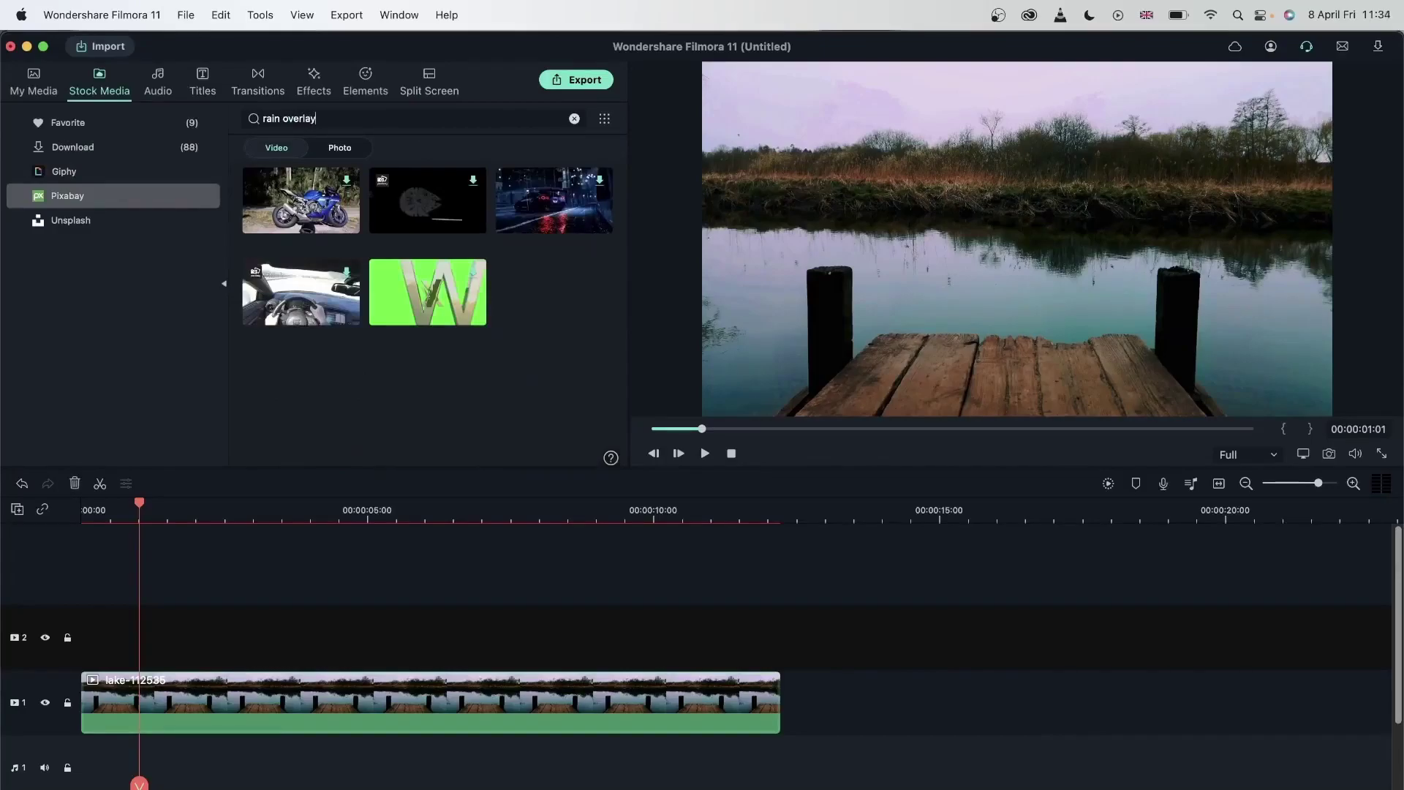
pyautogui.press('Return')
pyautogui.scroll(-5, 448, 304)
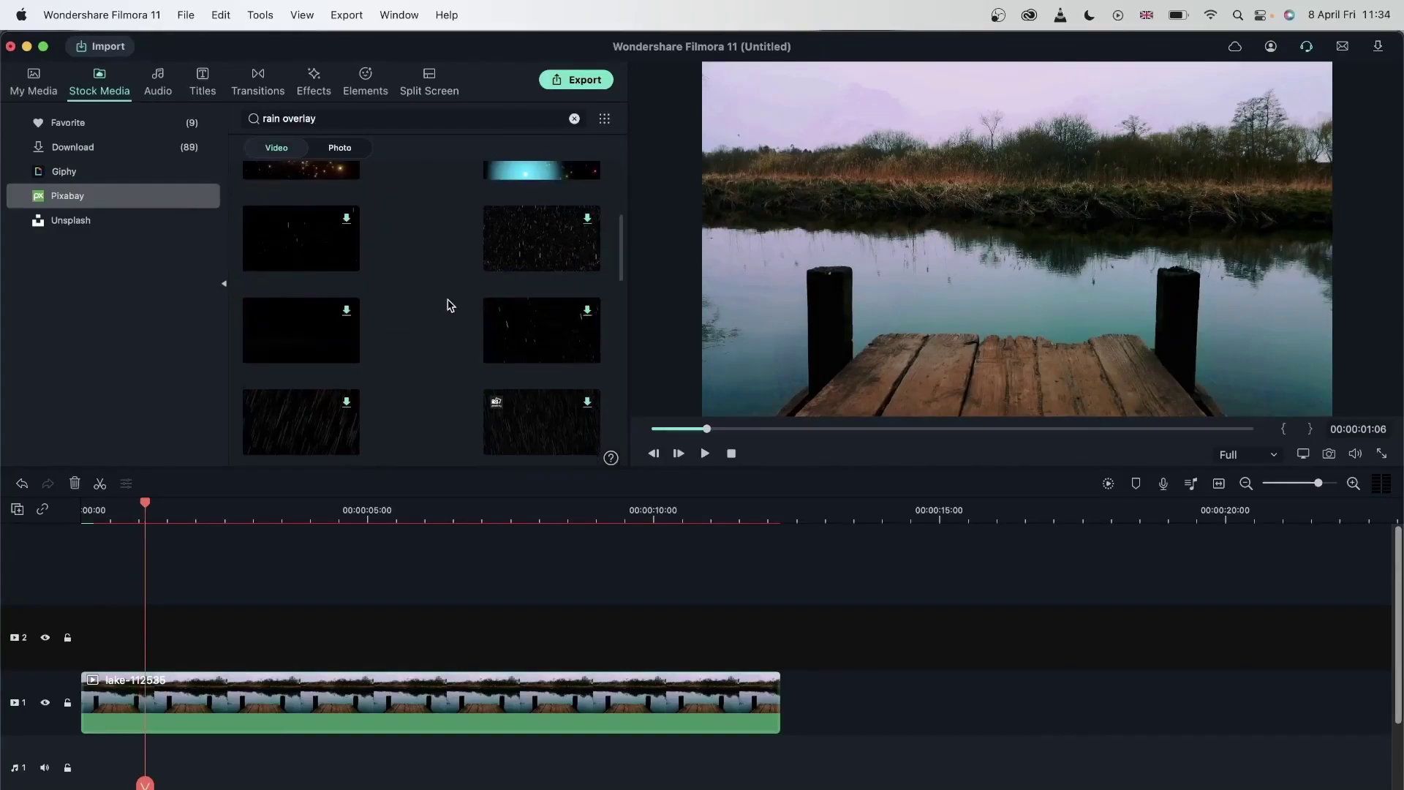
pyautogui.click(584, 220)
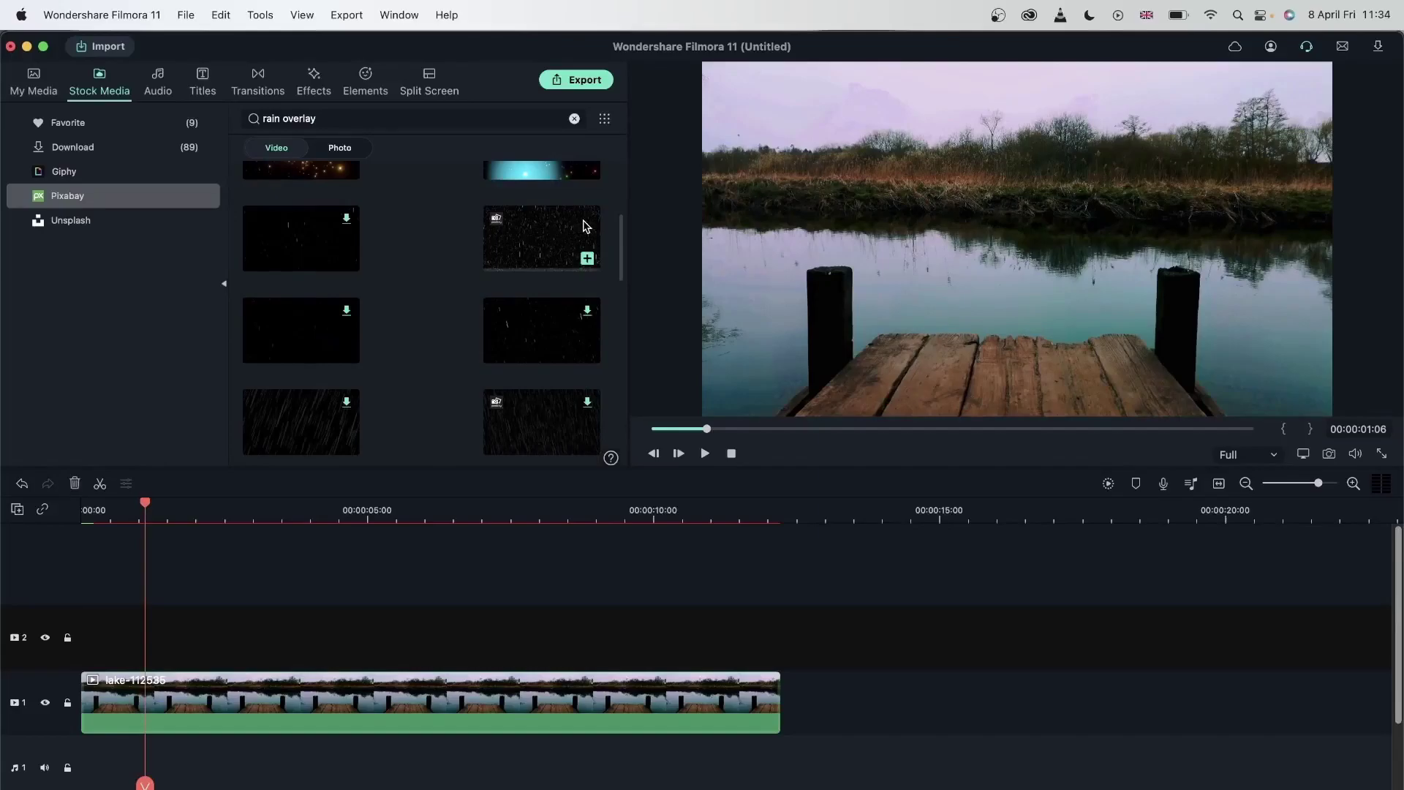
pyautogui.moveTo(585, 226); pyautogui.dragTo(84, 655)
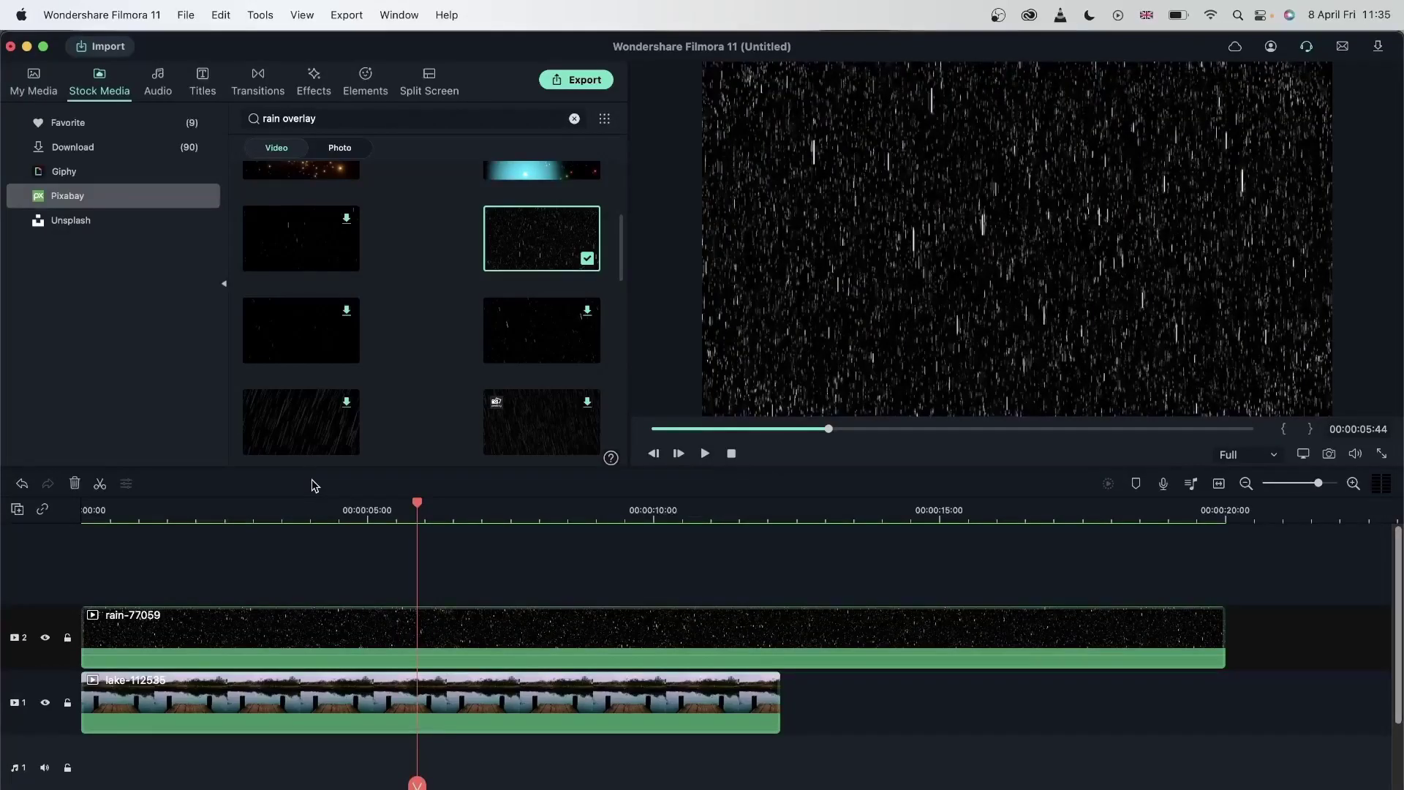
# Try Soft Light blending at 54% opacity on the rain clip, then reset to Normal 100%.
pyautogui.doubleClick(307, 639)
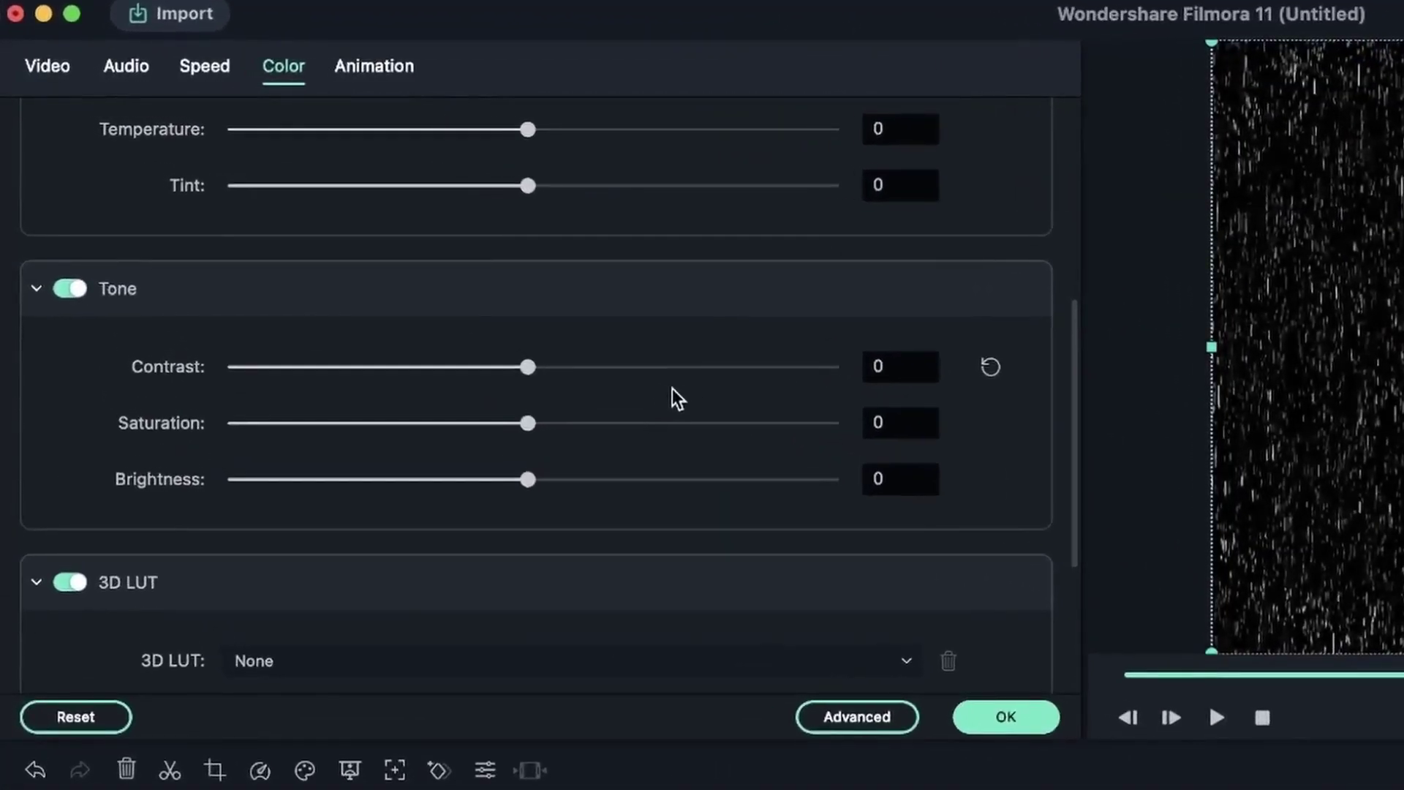
pyautogui.scroll(6, 672, 389)
pyautogui.click(43, 76)
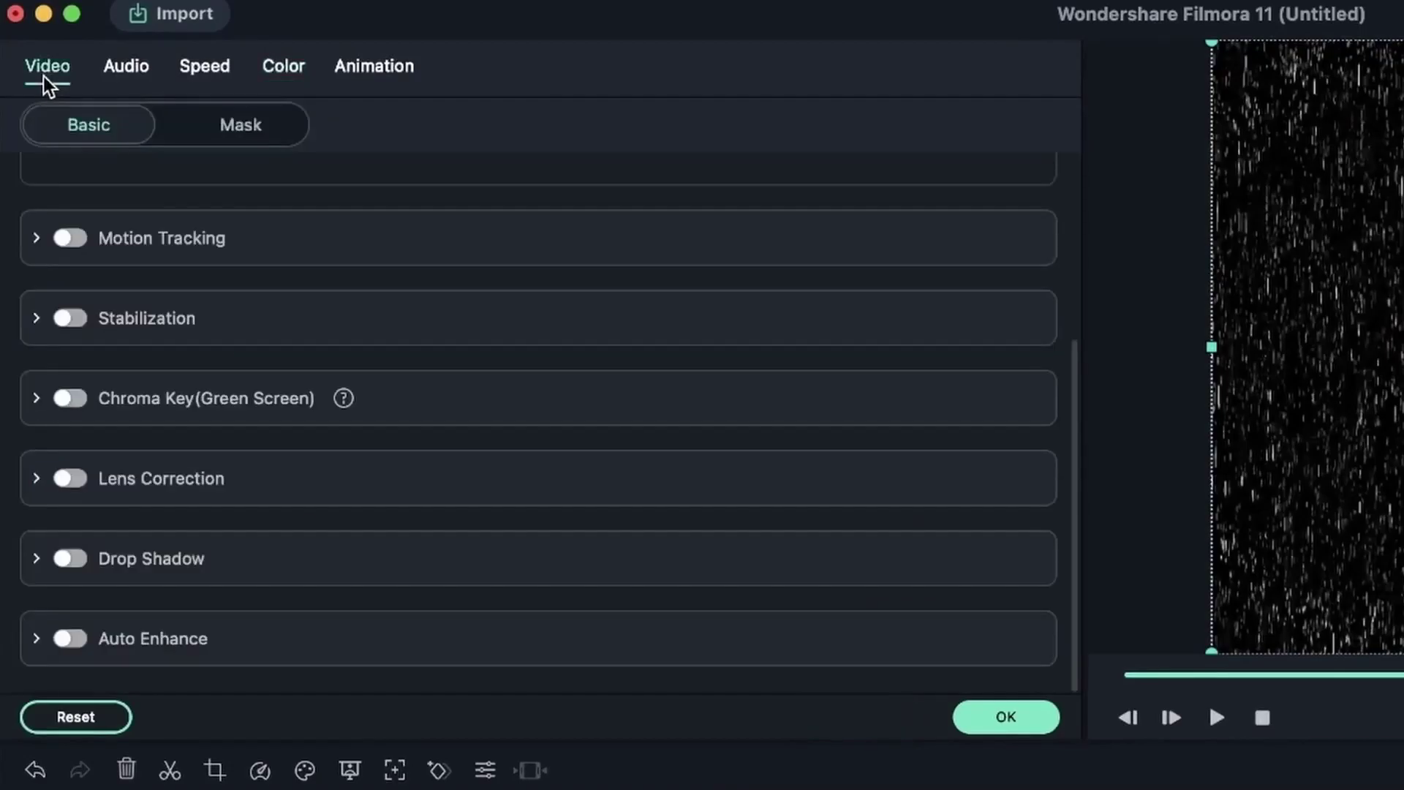
pyautogui.scroll(5, 413, 362)
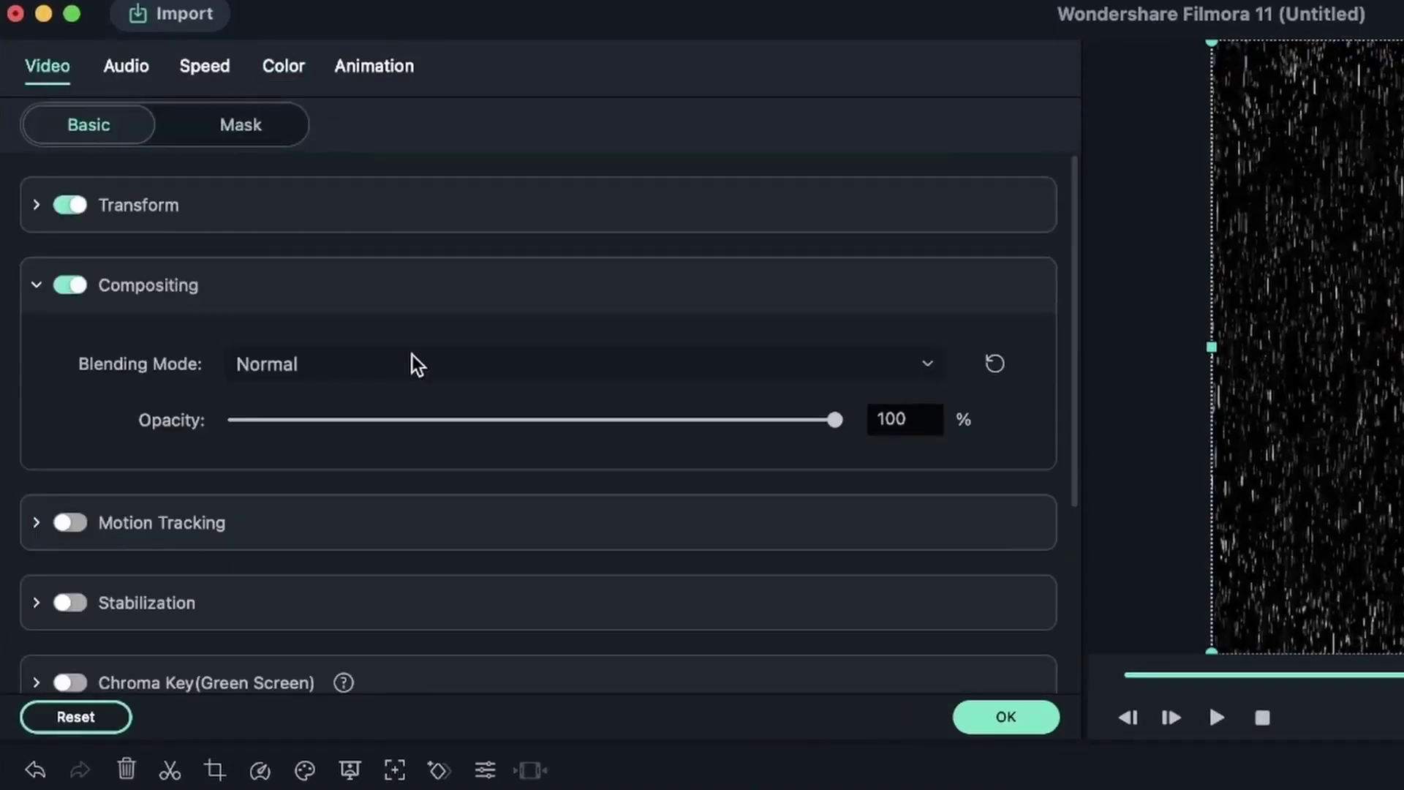
pyautogui.click(411, 358)
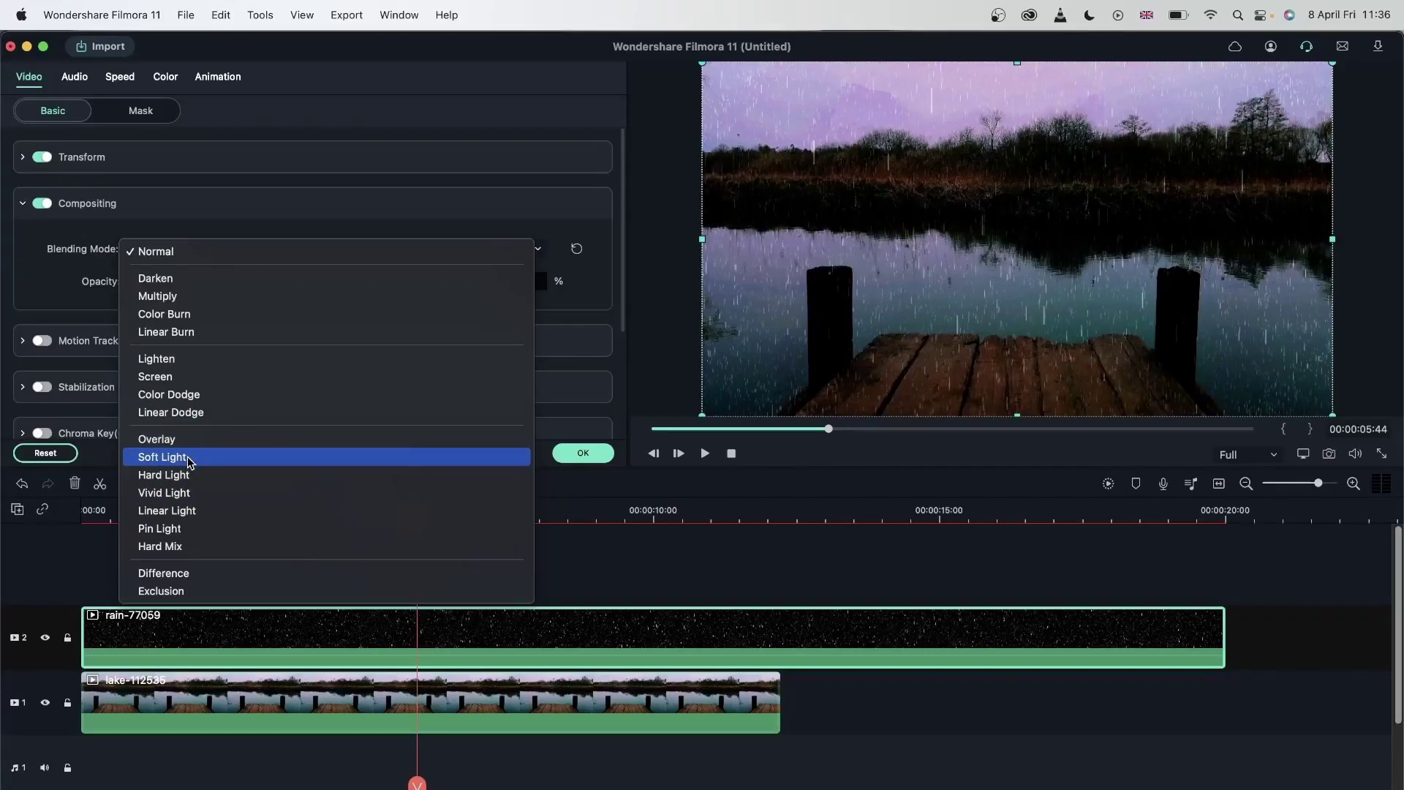
pyautogui.click(188, 461)
pyautogui.moveTo(387, 284); pyautogui.dragTo(321, 286)
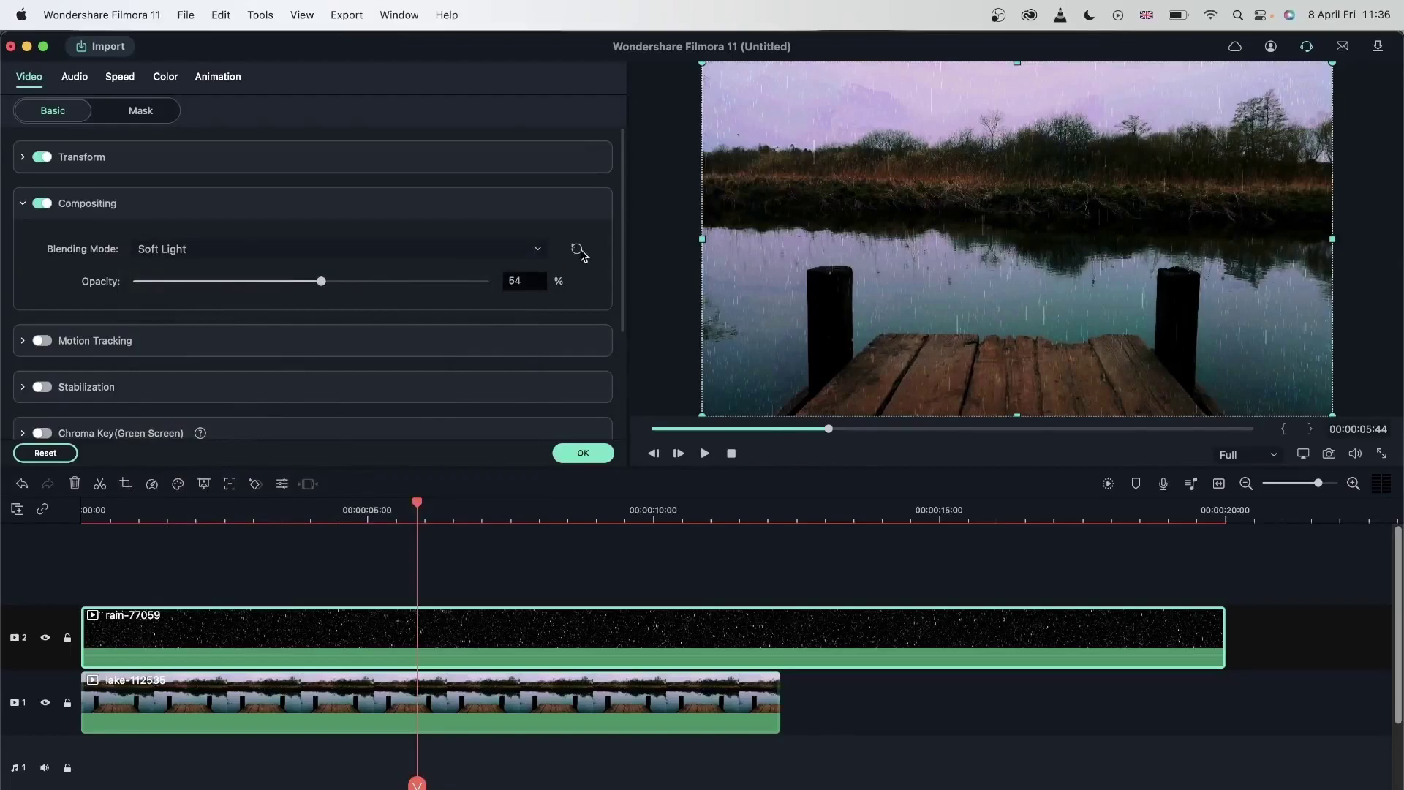
pyautogui.click(578, 277)
pyautogui.click(577, 280)
# Blend the rain layer with Lighten at a lowered opacity and confirm the settings.
pyautogui.click(537, 249)
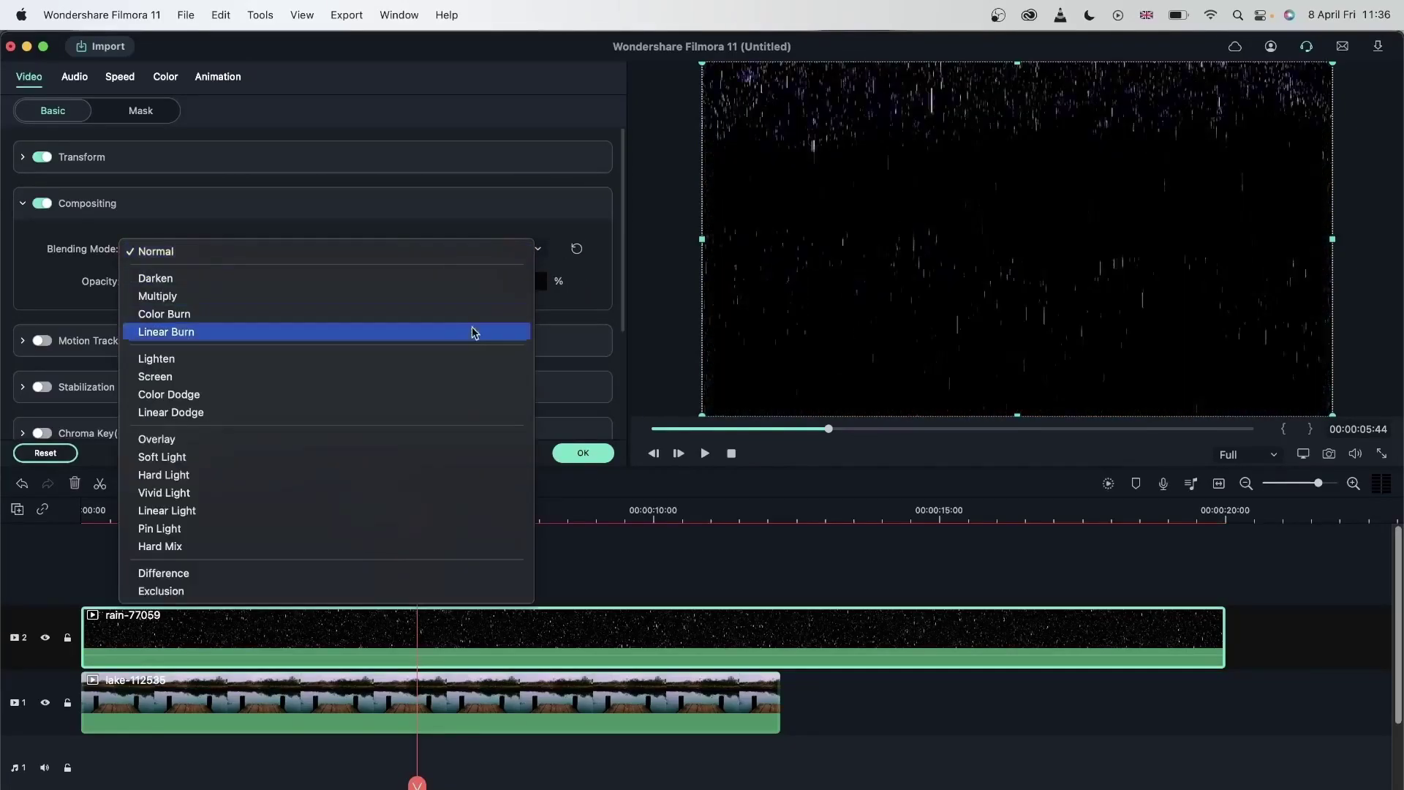
pyautogui.click(458, 363)
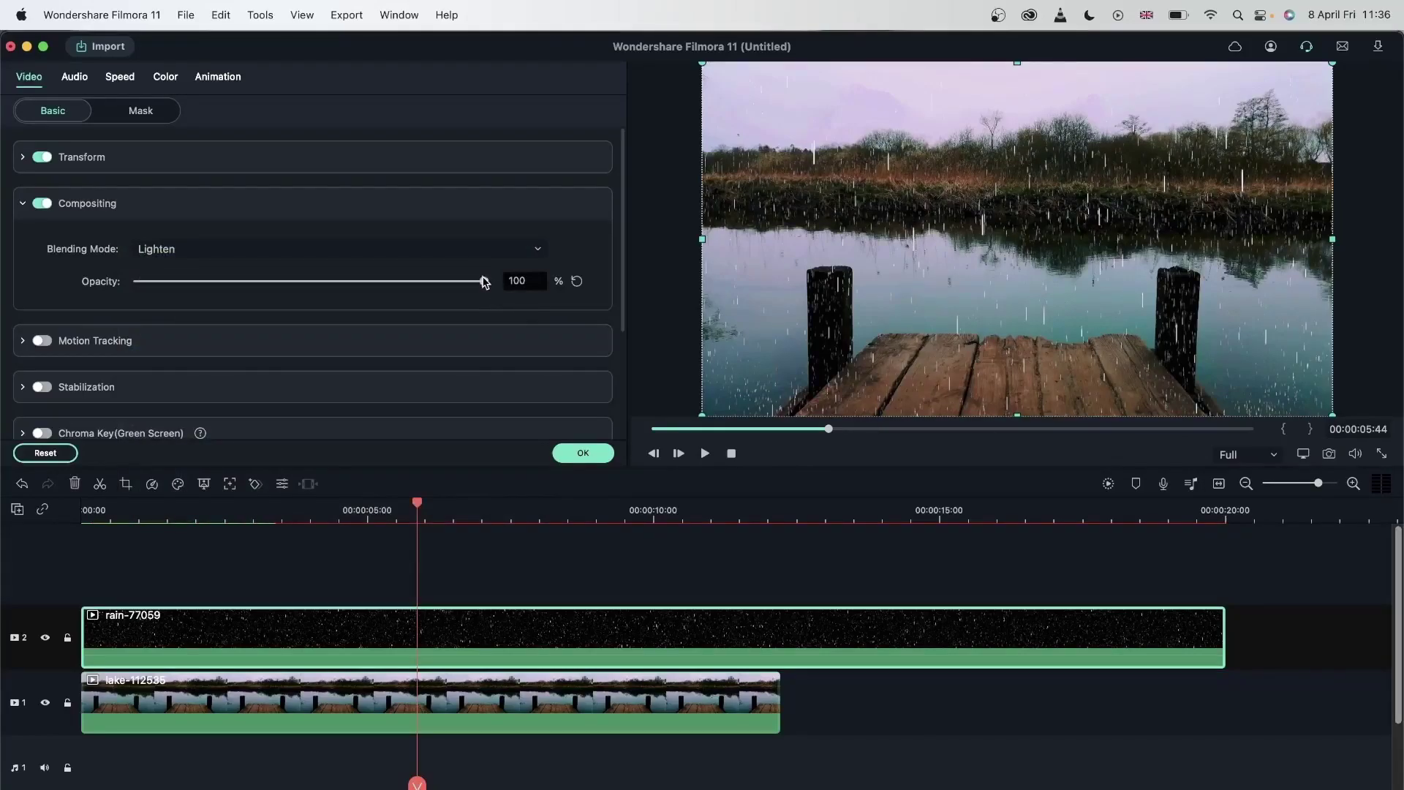
pyautogui.moveTo(484, 281); pyautogui.dragTo(387, 284)
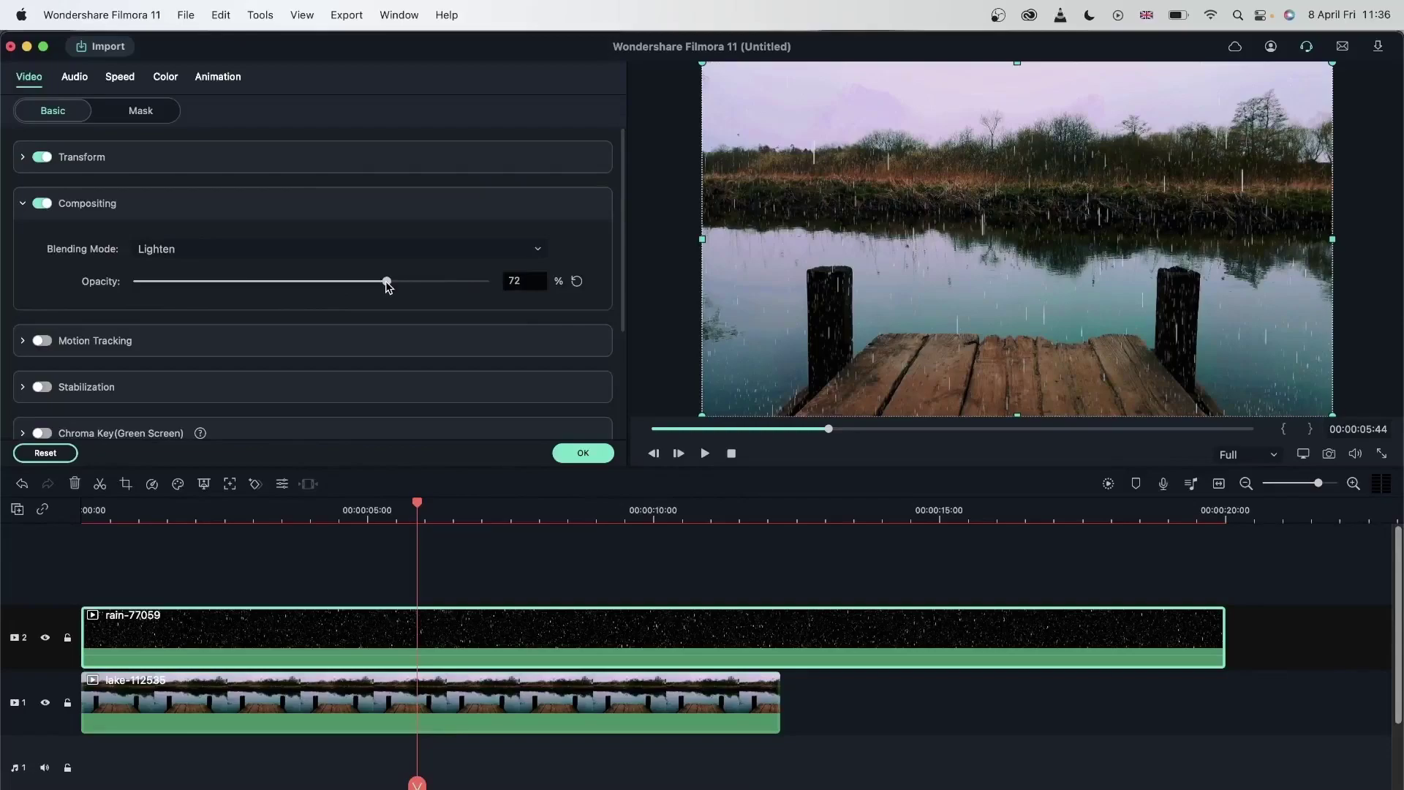
pyautogui.click(585, 452)
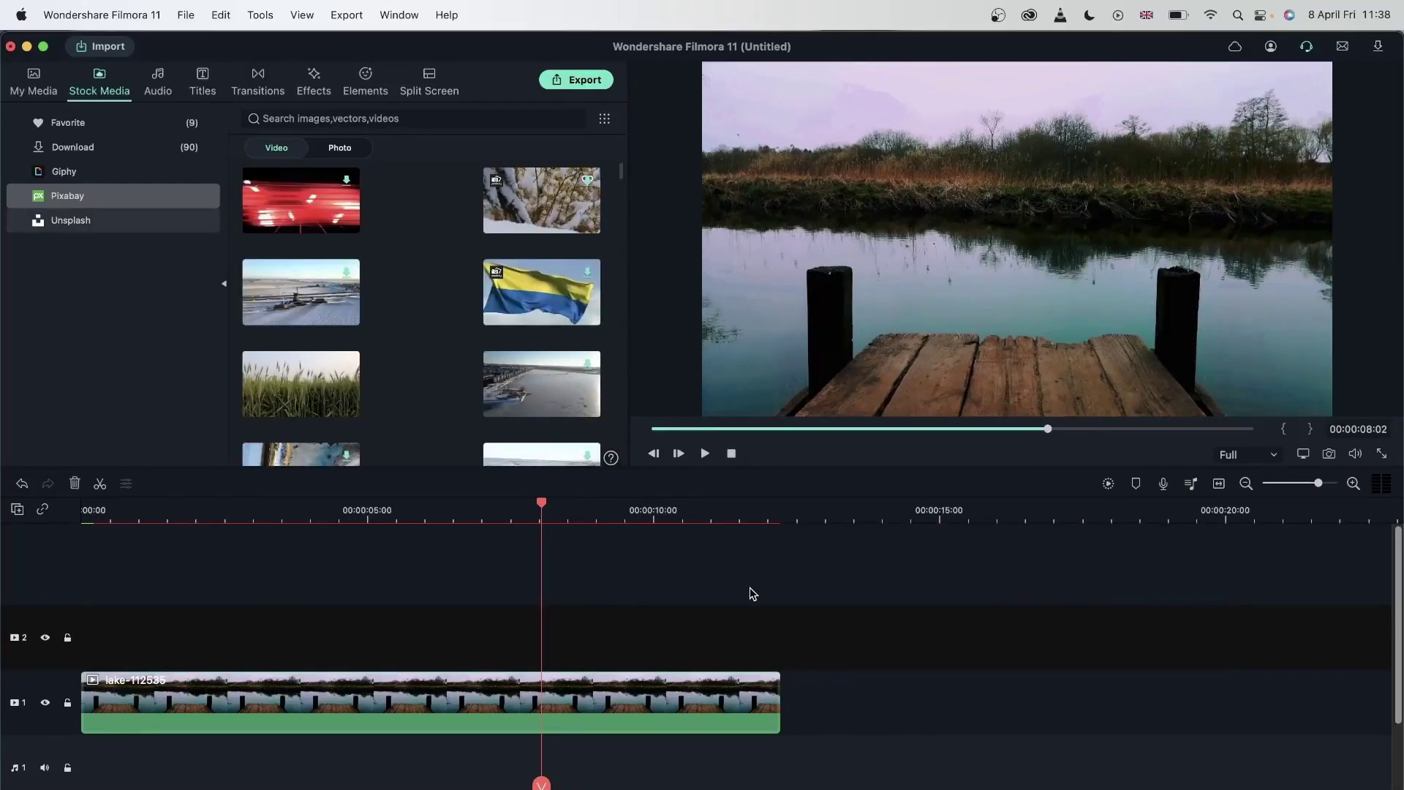
# Replace the lake clip on track 1 with the black-and-white tree-7101858 photo.
pyautogui.click(518, 687)
pyautogui.press('Delete')
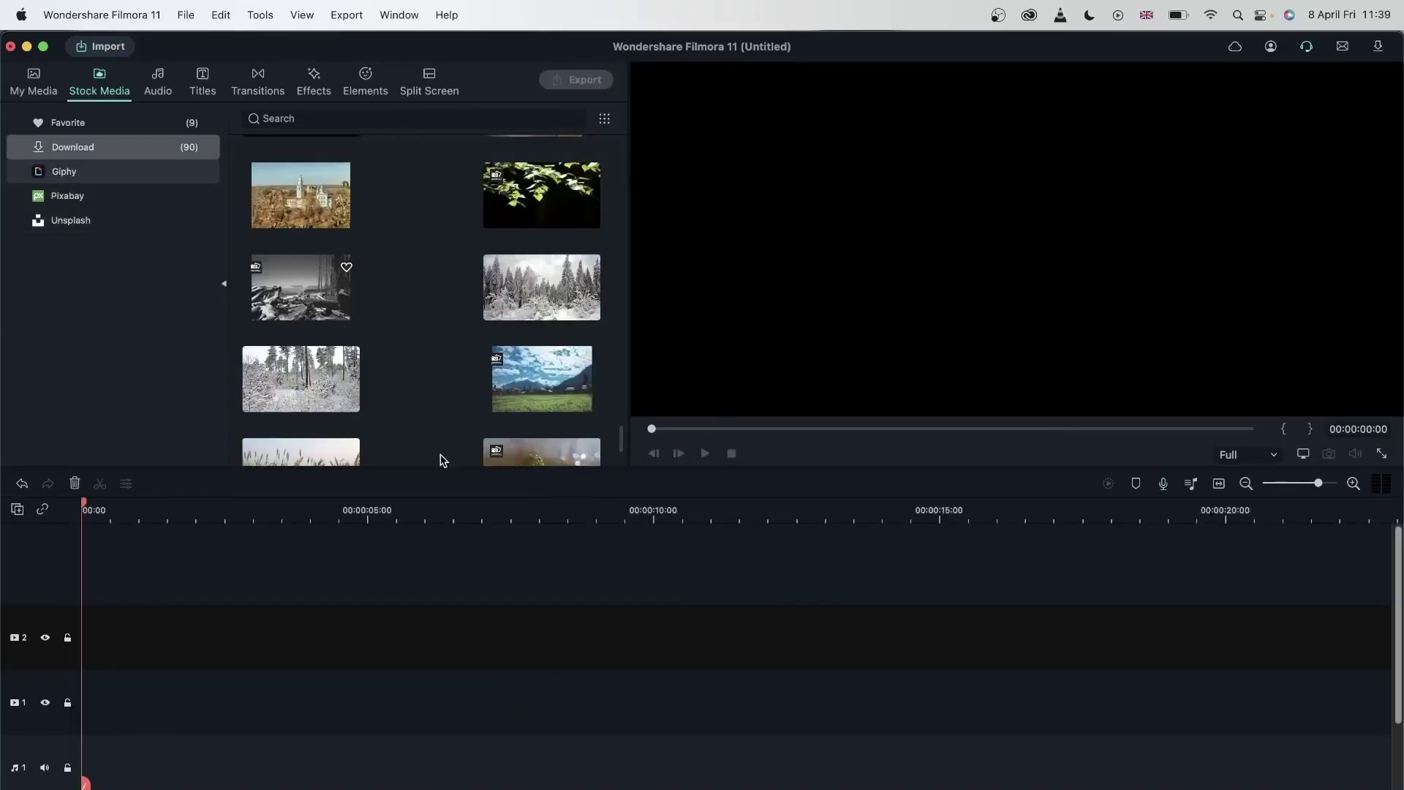
pyautogui.moveTo(340, 316); pyautogui.dragTo(84, 676)
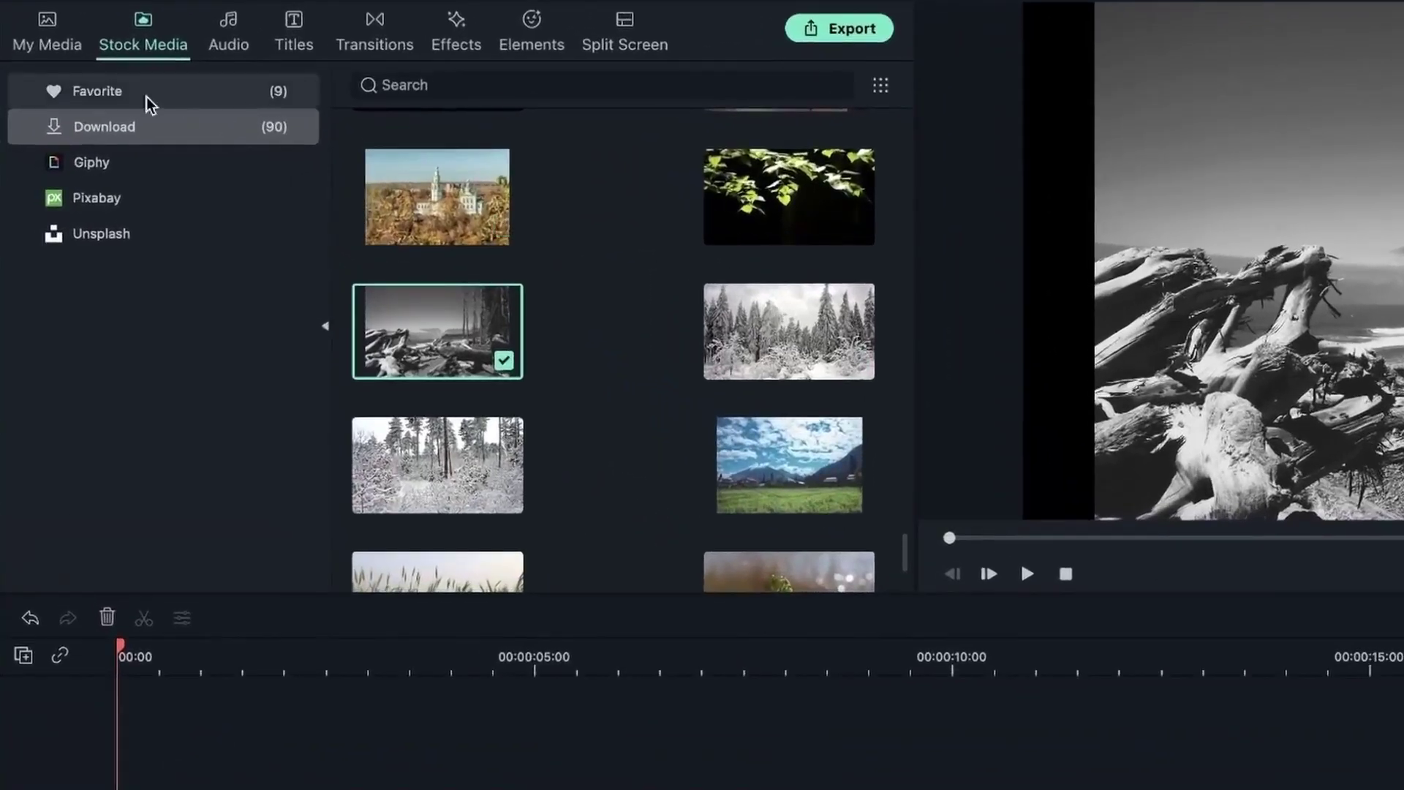
# Search Pixabay for 'old paper' and download the orange-brown paper texture photo.
pyautogui.click(152, 200)
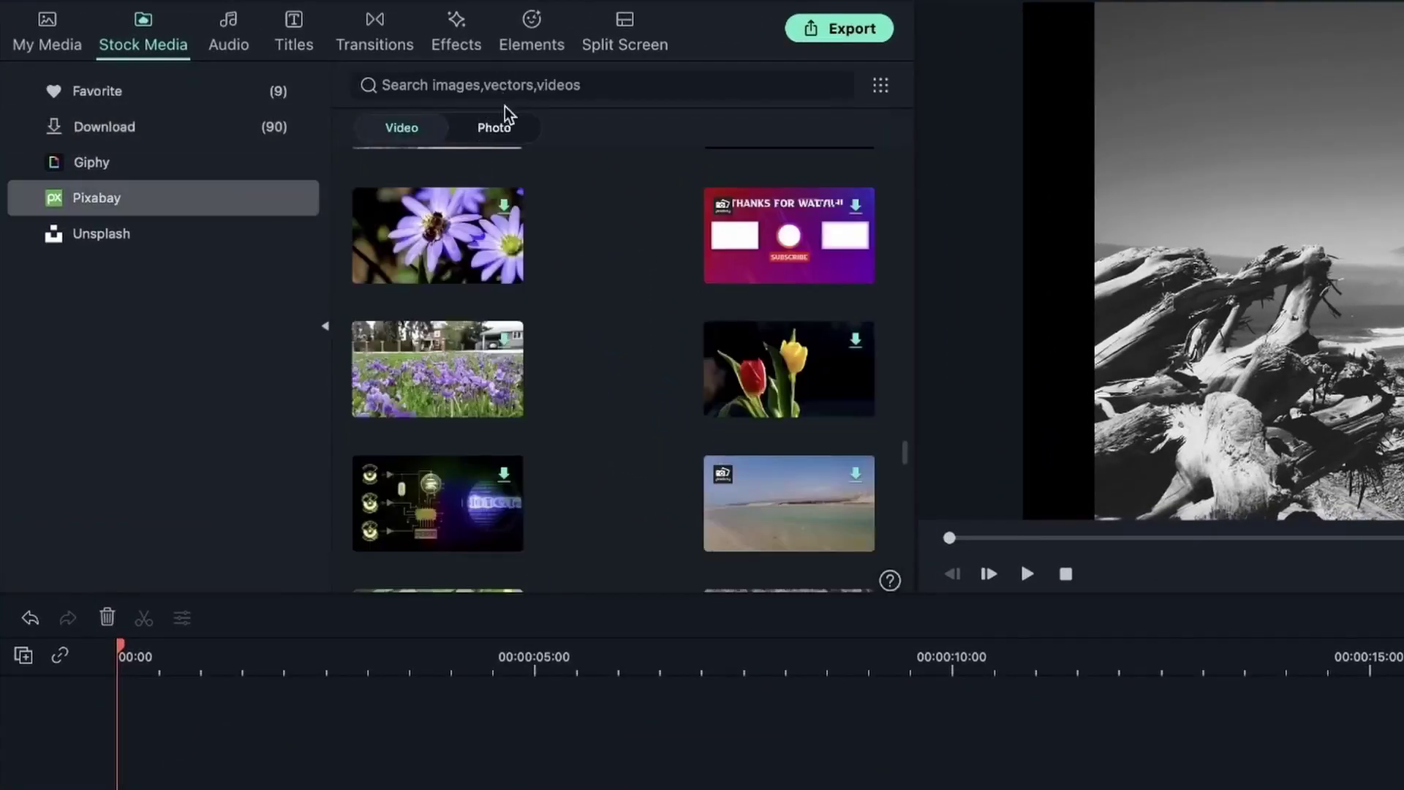
pyautogui.click(512, 87)
pyautogui.write('ol')
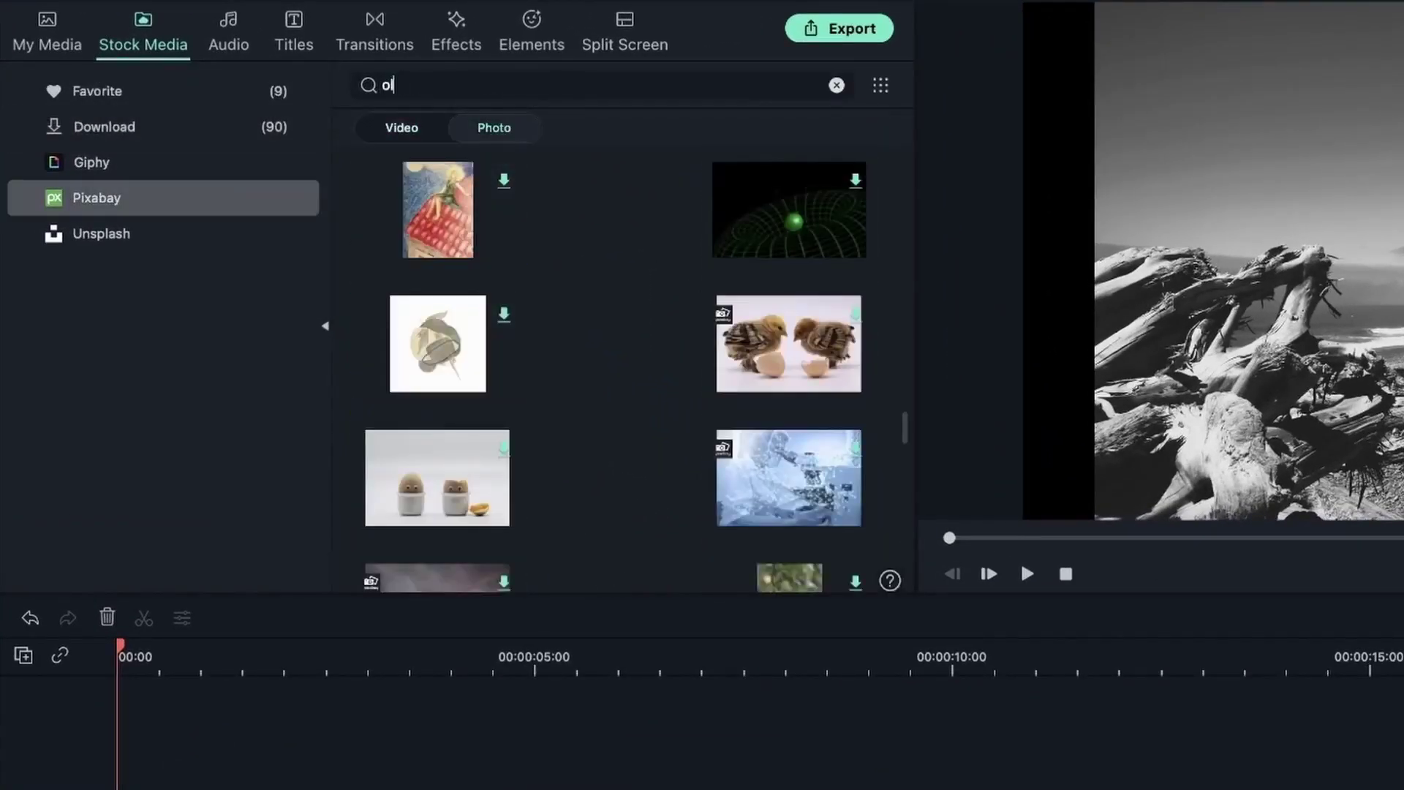
pyautogui.write('d paper')
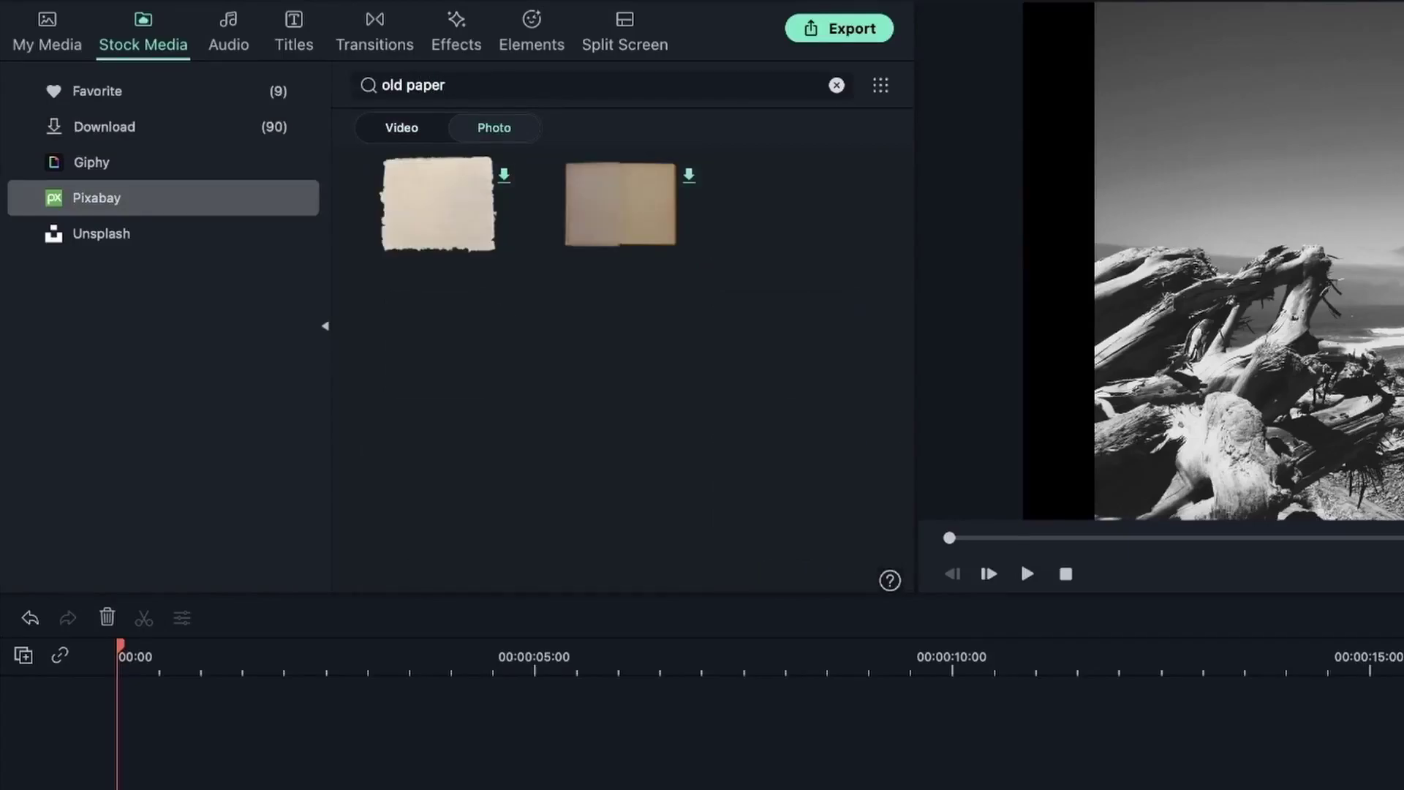
pyautogui.scroll(-2, 698, 339)
pyautogui.scroll(-5, 698, 339)
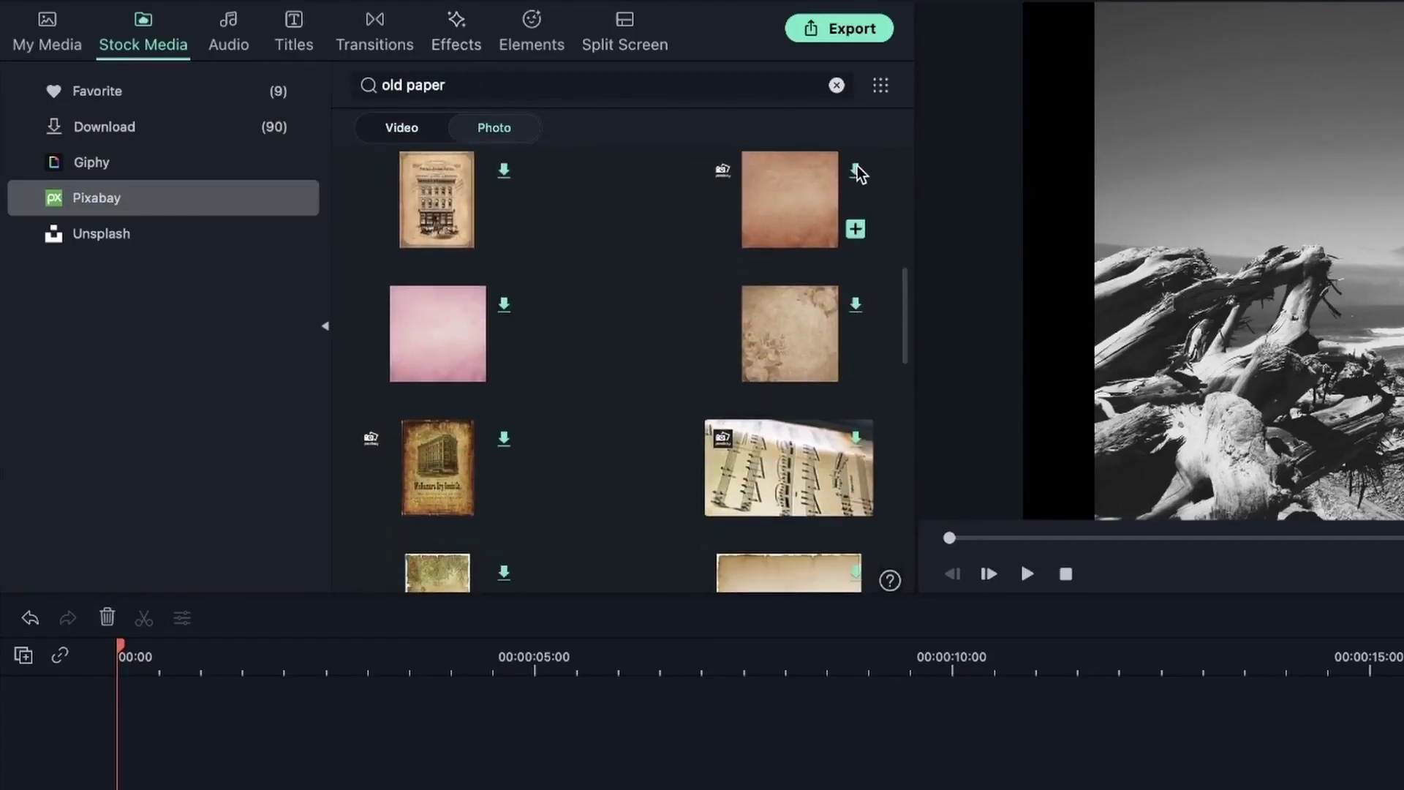
pyautogui.scroll(-3, 761, 328)
pyautogui.scroll(5, 761, 327)
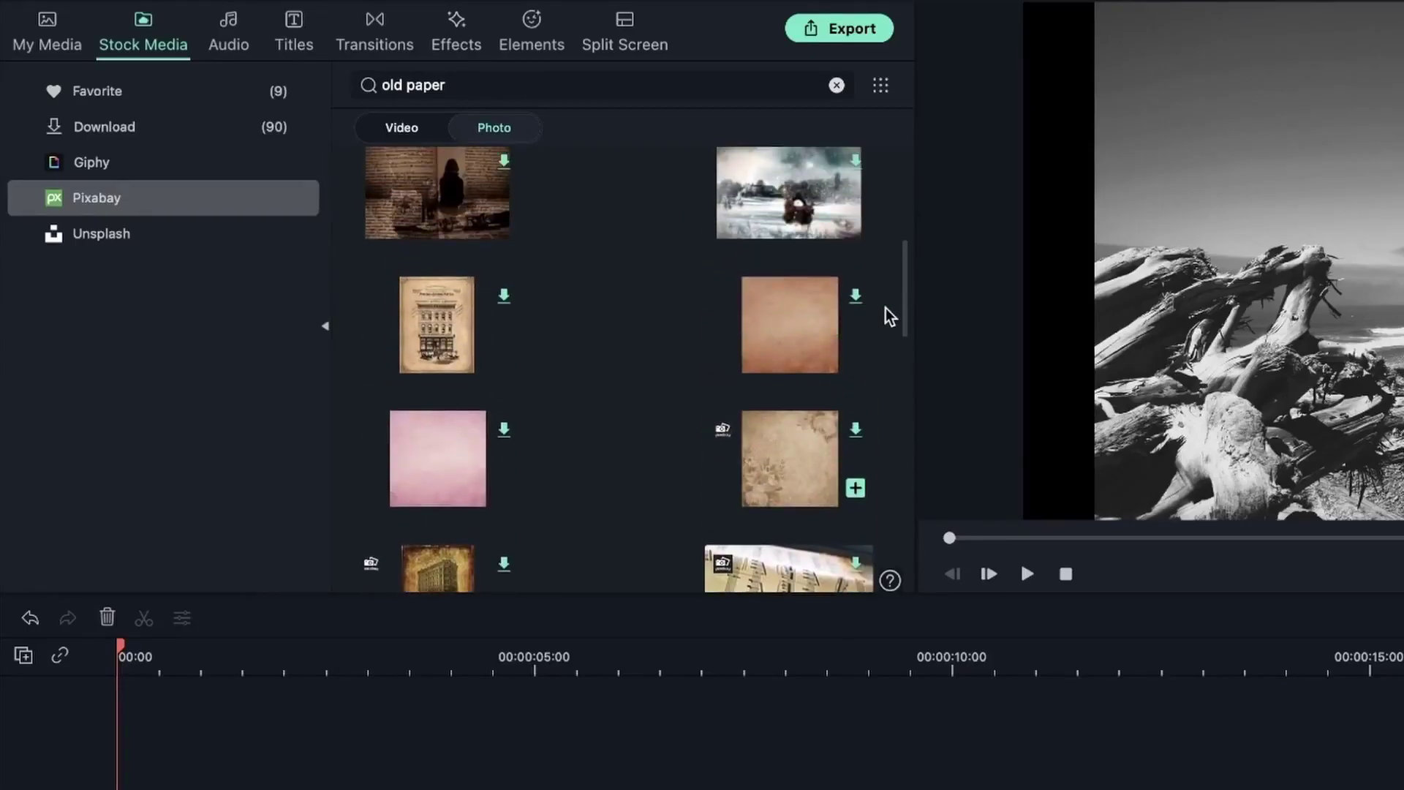
pyautogui.click(856, 296)
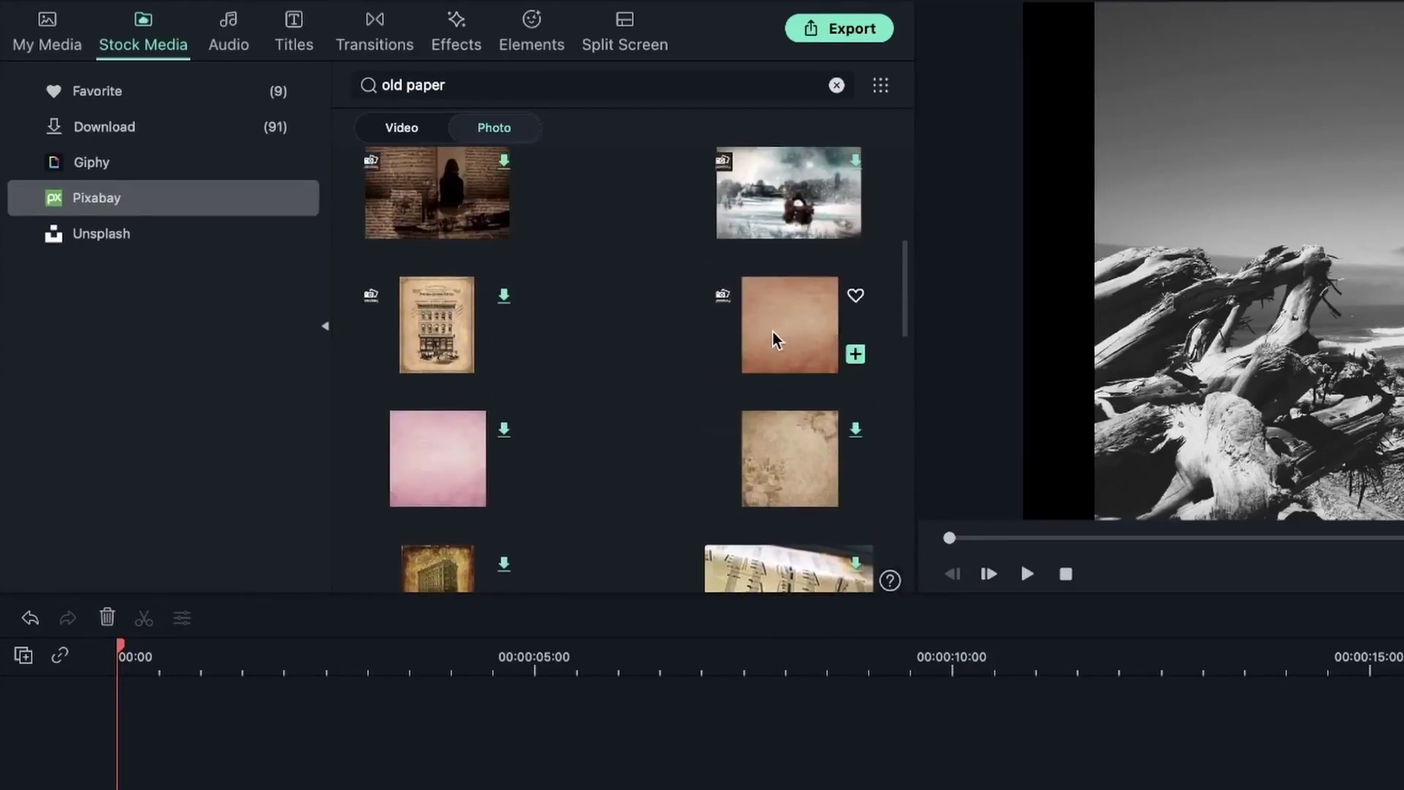
# Place the paper-6819414 texture on track 2 and scale it to 176.2% to fill the frame.
pyautogui.moveTo(785, 323); pyautogui.dragTo(292, 784)
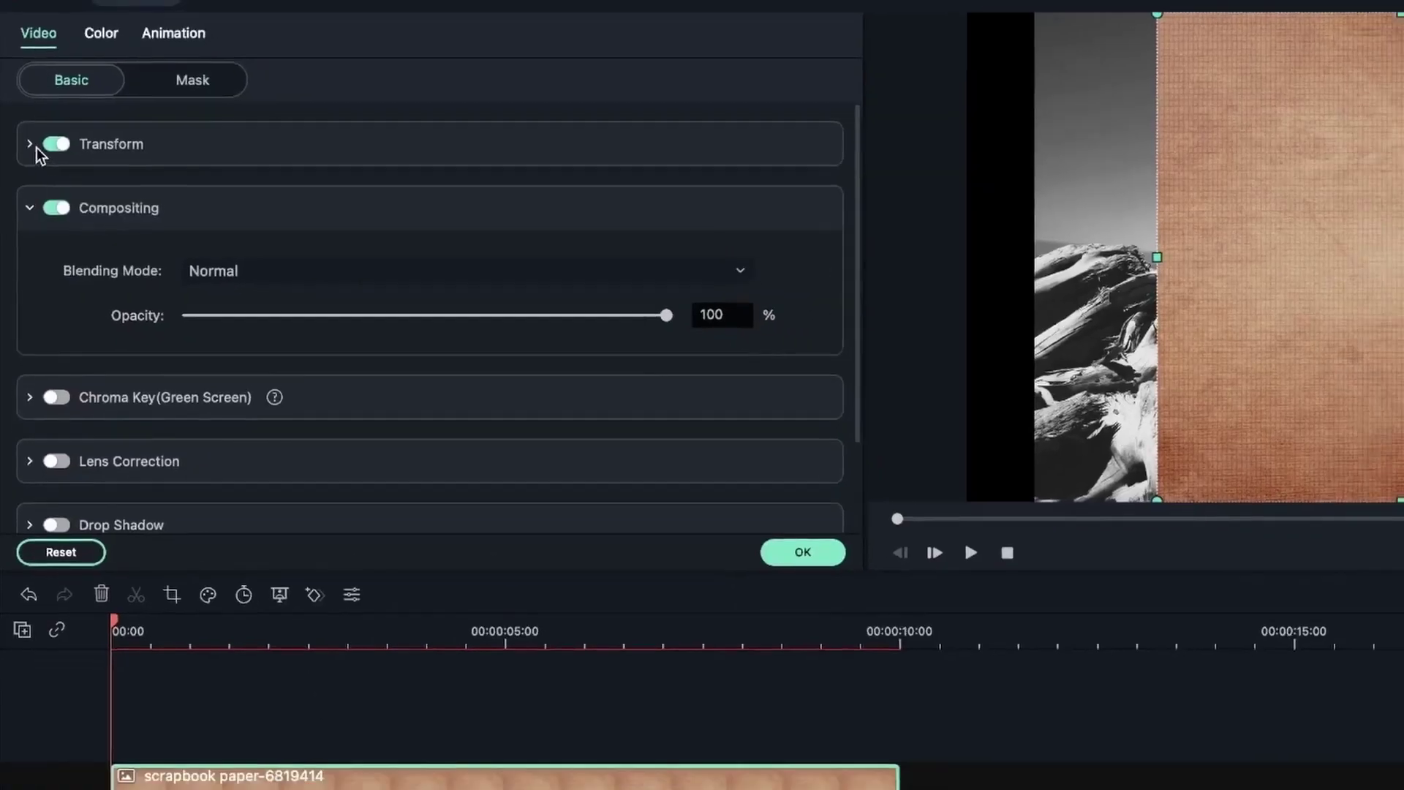
pyautogui.click(31, 145)
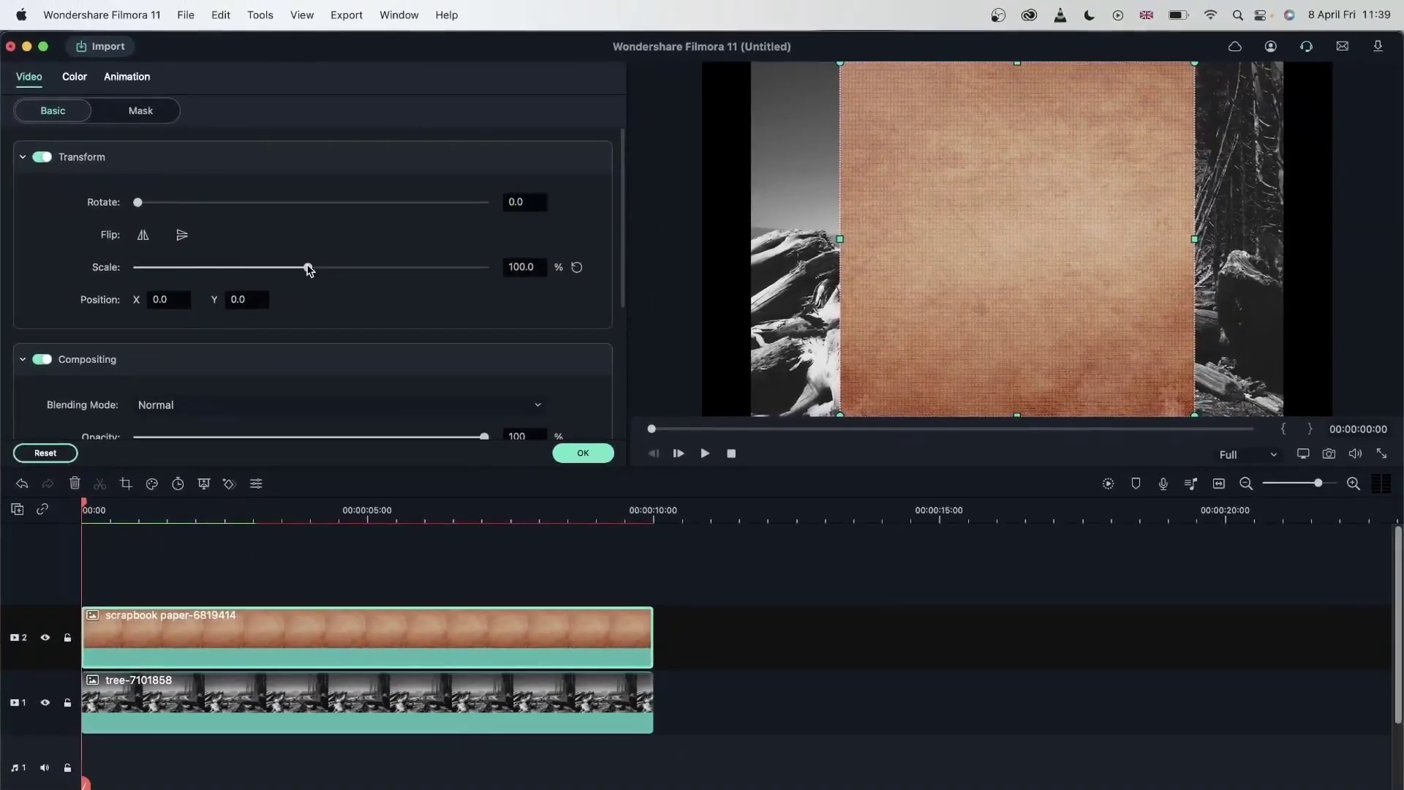
pyautogui.moveTo(313, 269); pyautogui.dragTo(352, 269)
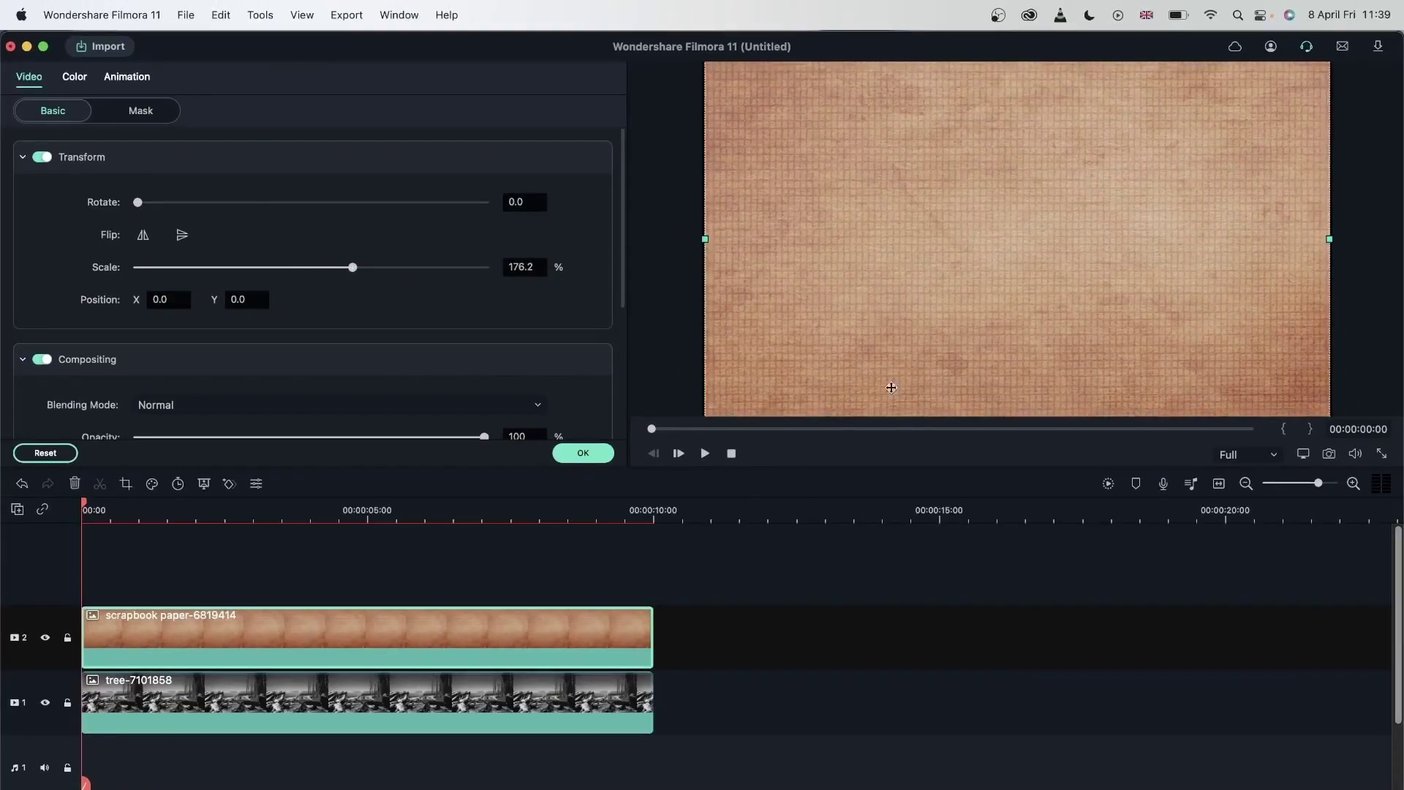
pyautogui.click(583, 453)
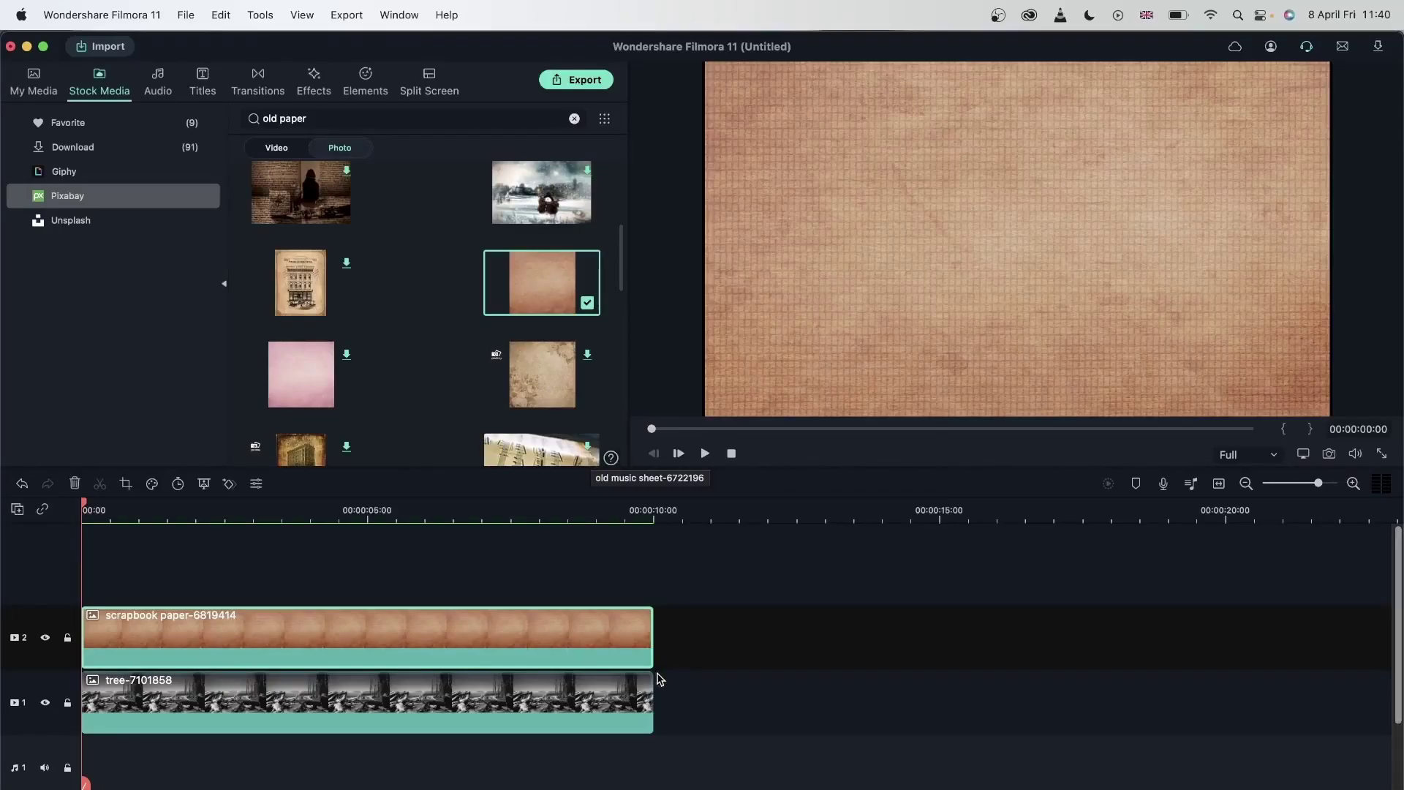
# Set the paper overlay's blending to Multiply and lower its opacity to 62%.
pyautogui.doubleClick(516, 642)
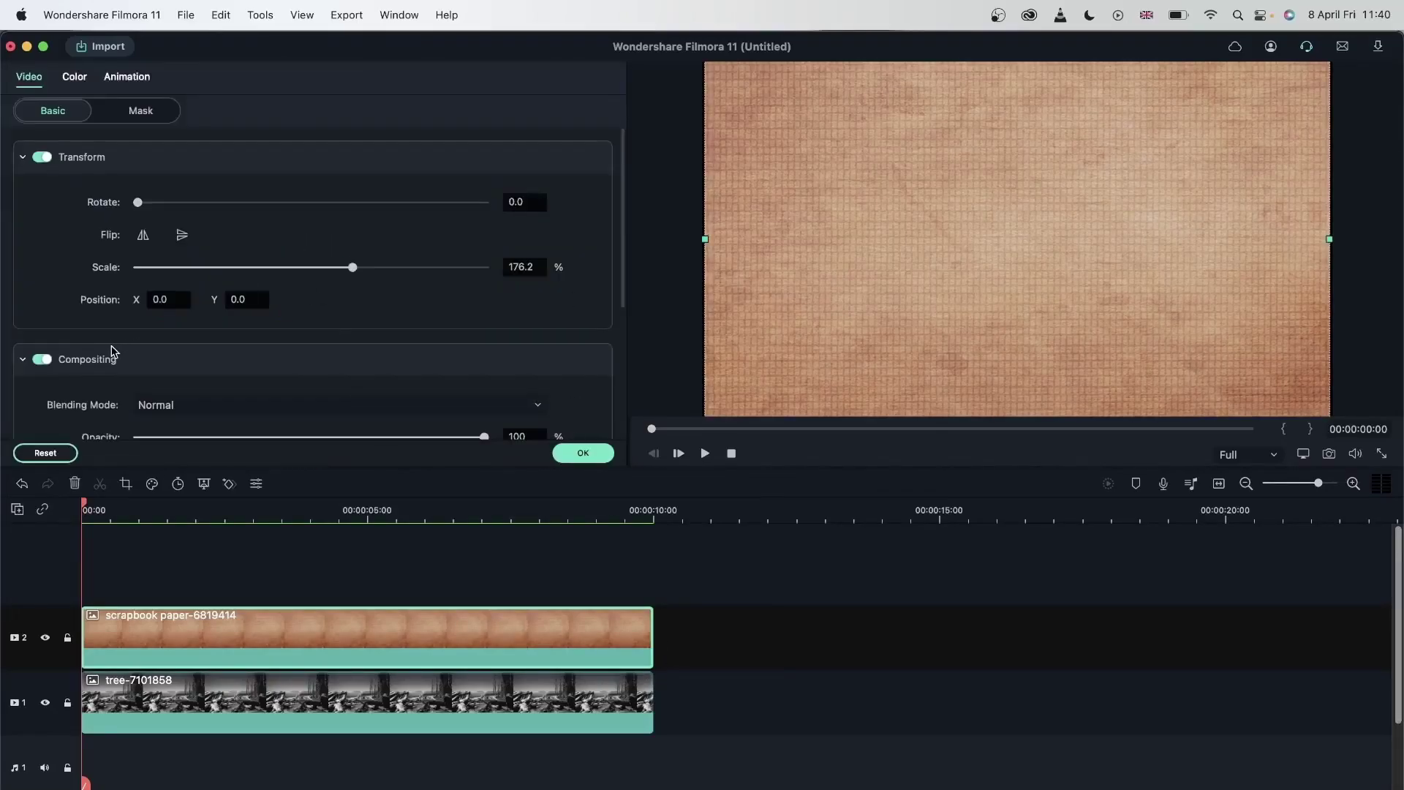
pyautogui.scroll(-5, 110, 351)
pyautogui.click(201, 216)
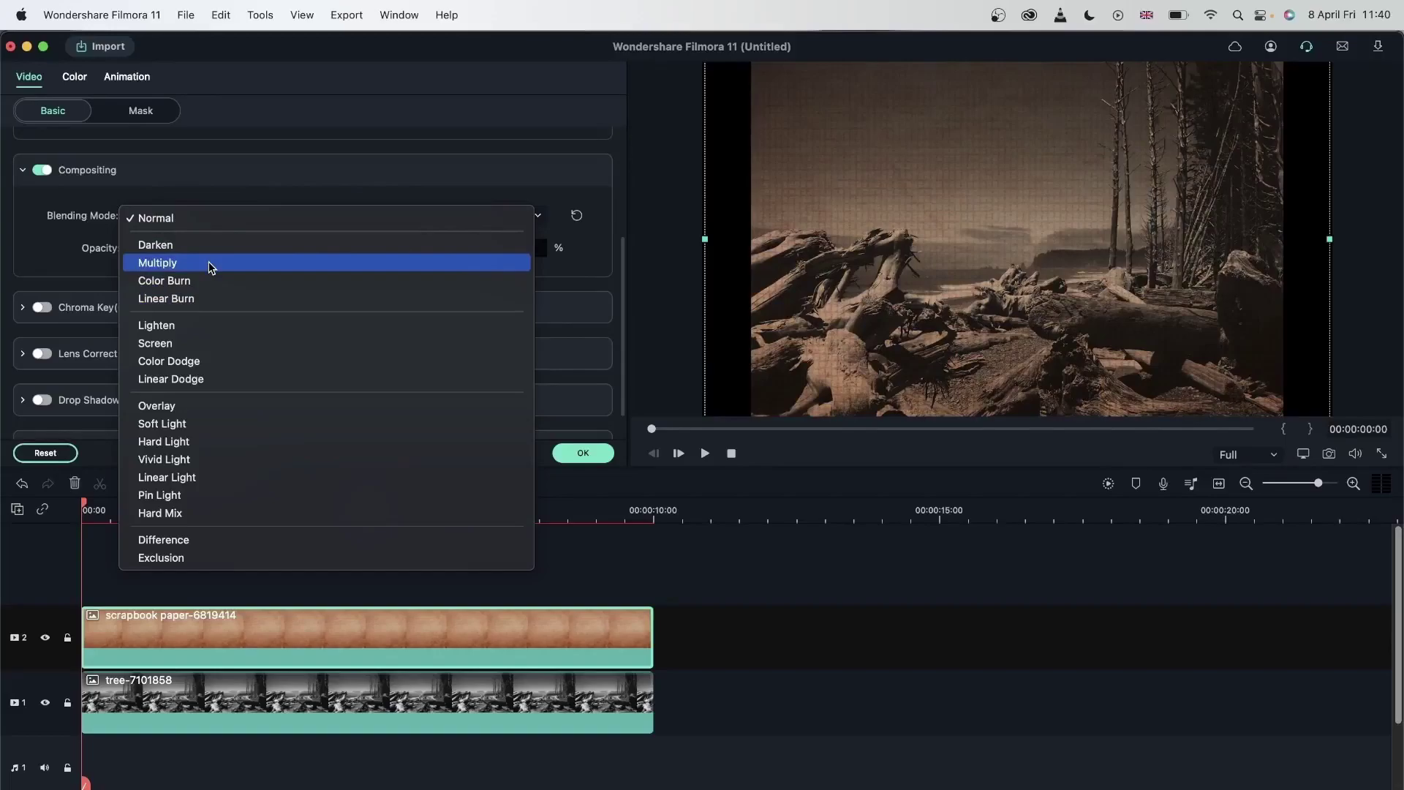
pyautogui.click(212, 269)
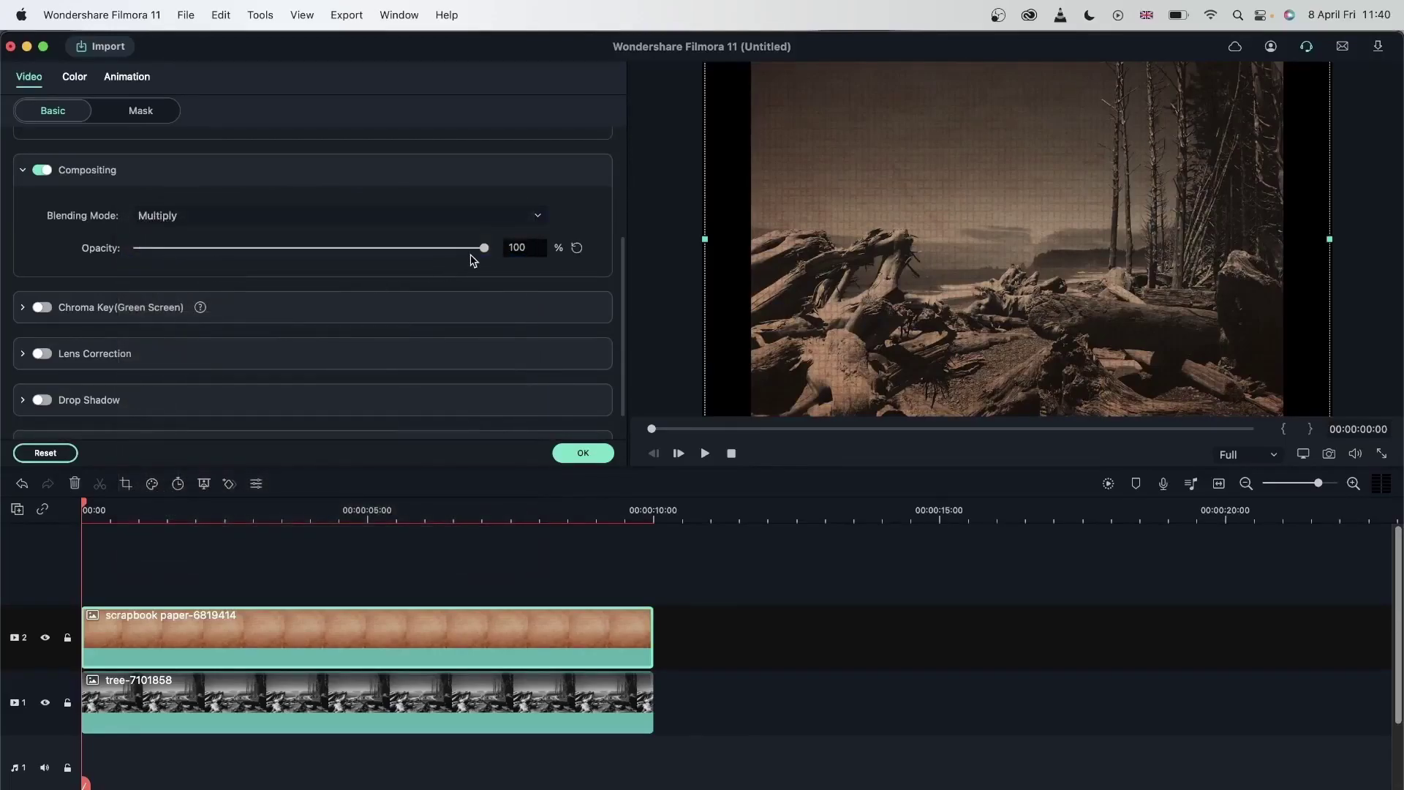
pyautogui.moveTo(484, 249); pyautogui.dragTo(351, 261)
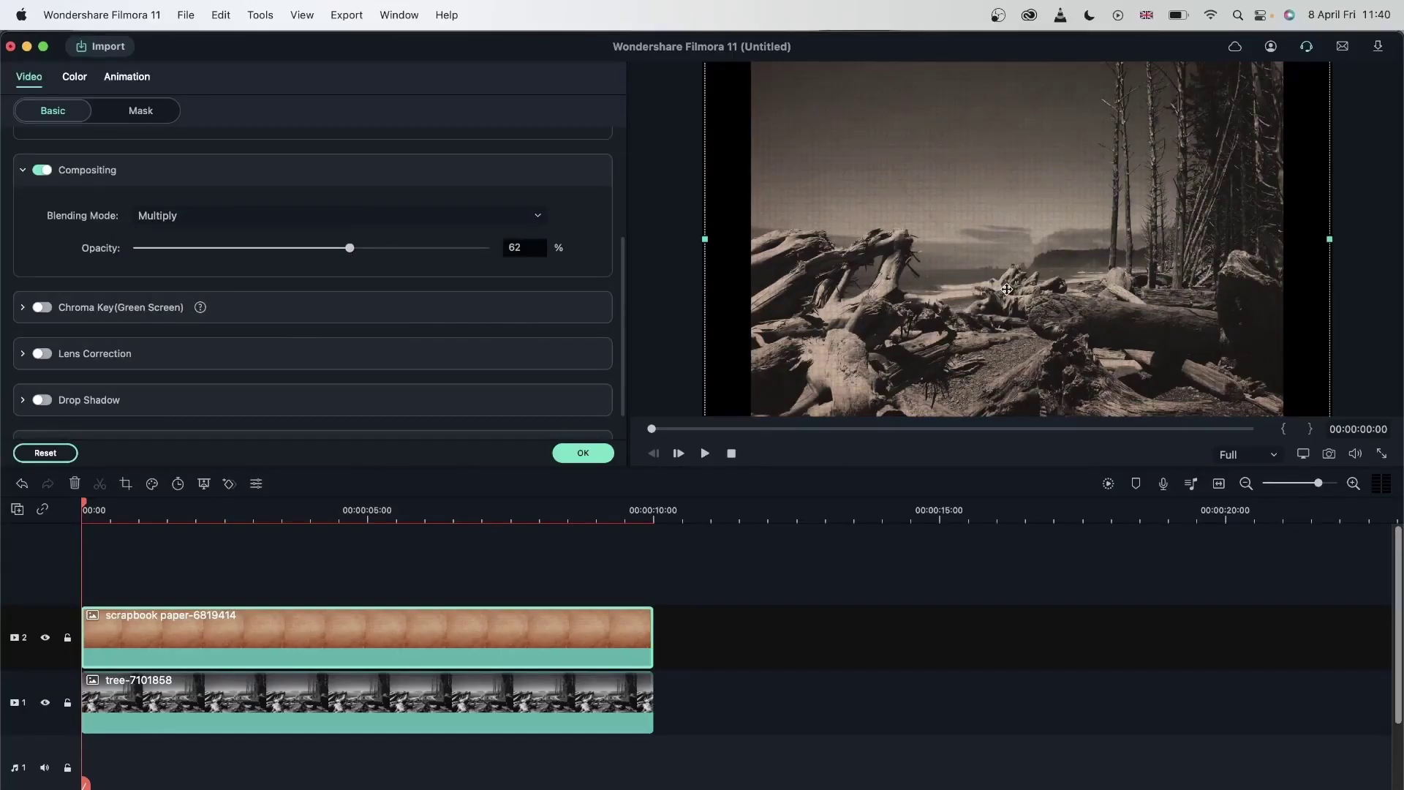
# Zoom the preview to 75% to inspect the paper grain over the sky and driftwood.
pyautogui.click(1303, 454)
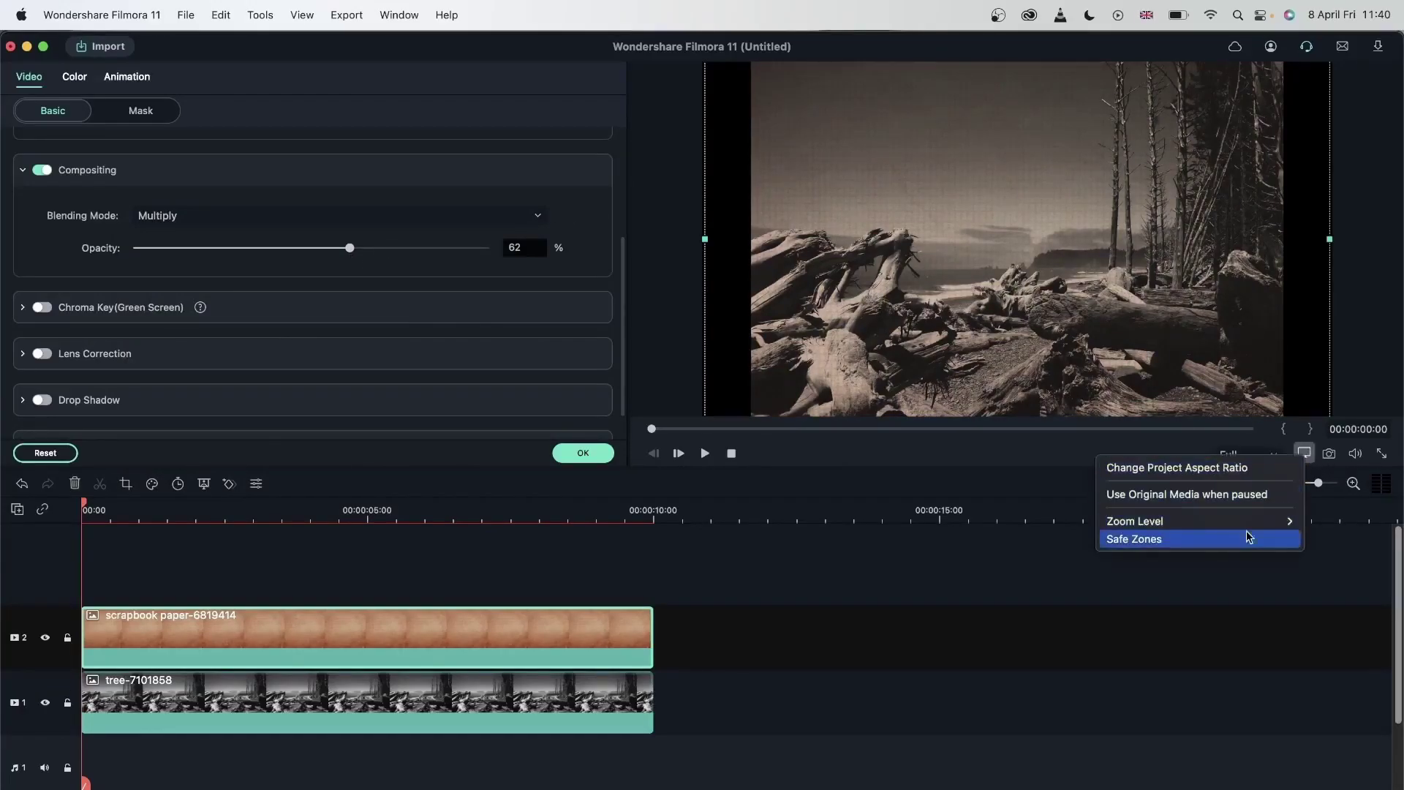
pyautogui.moveTo(1247, 522)
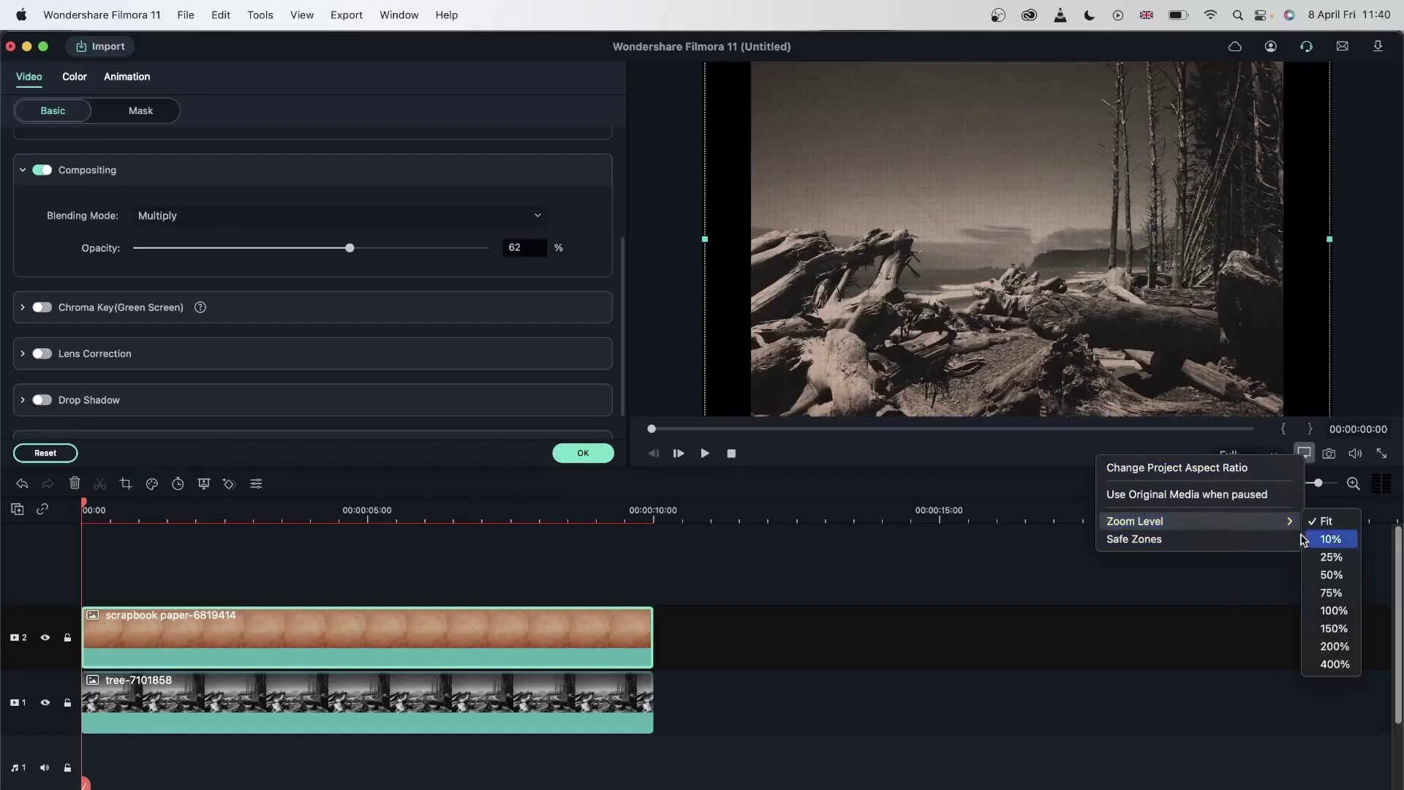
pyautogui.click(1331, 593)
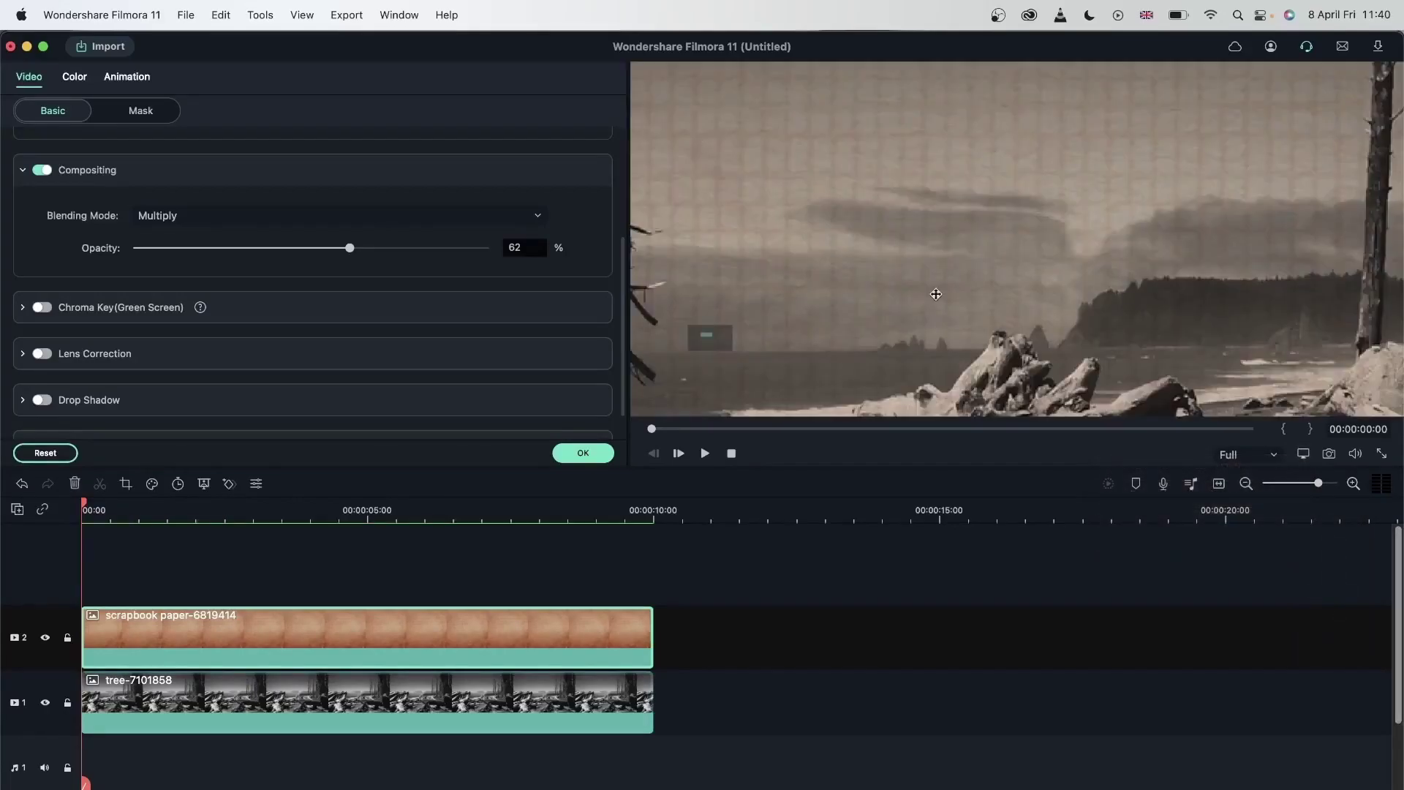